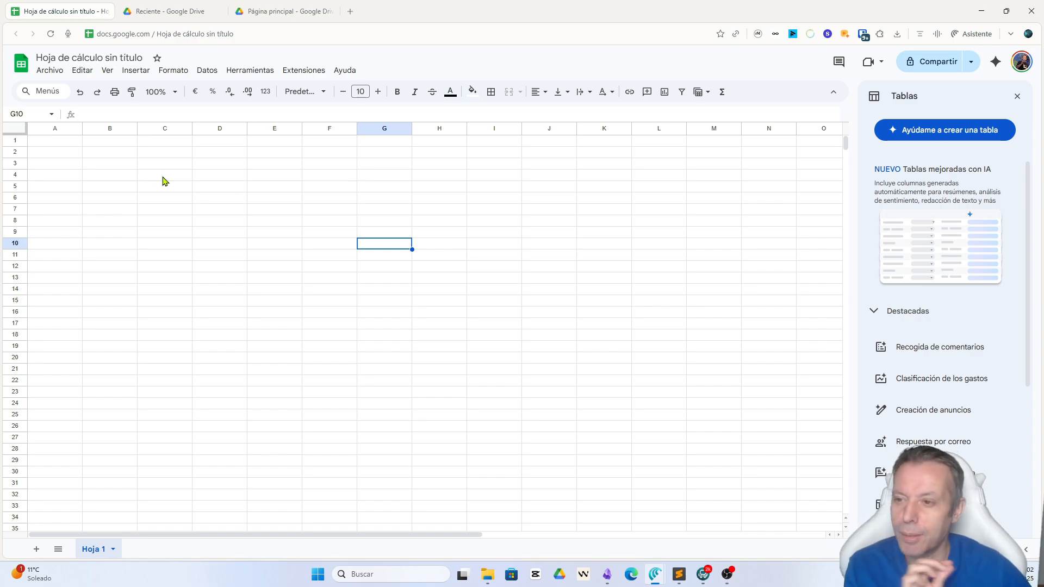
# Step: Enter the column headers "Opinión" in cell A1 and "Valoración" in cell B1
pyautogui.click(62, 145)
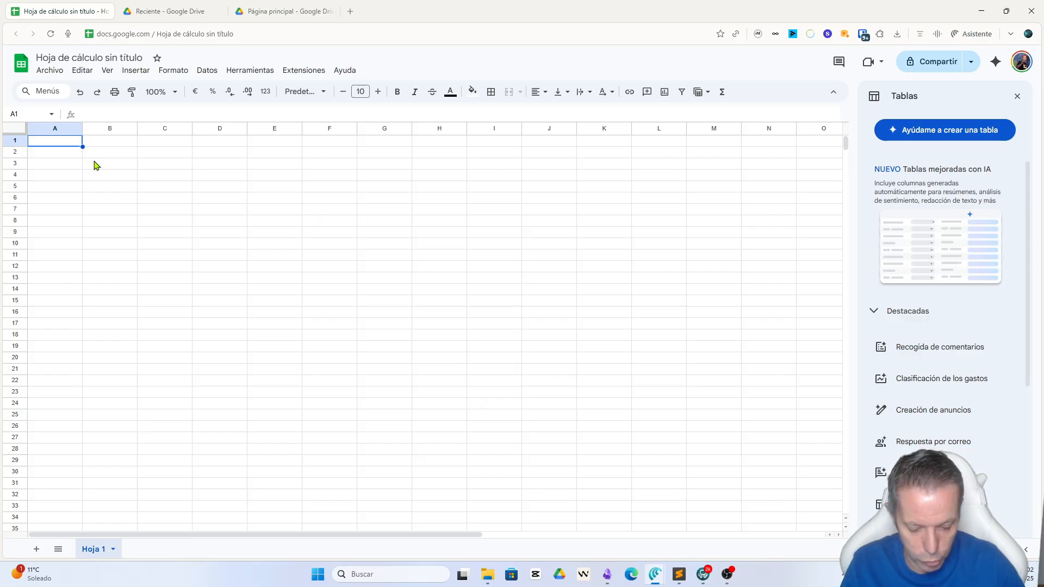
pyautogui.write('Opini')
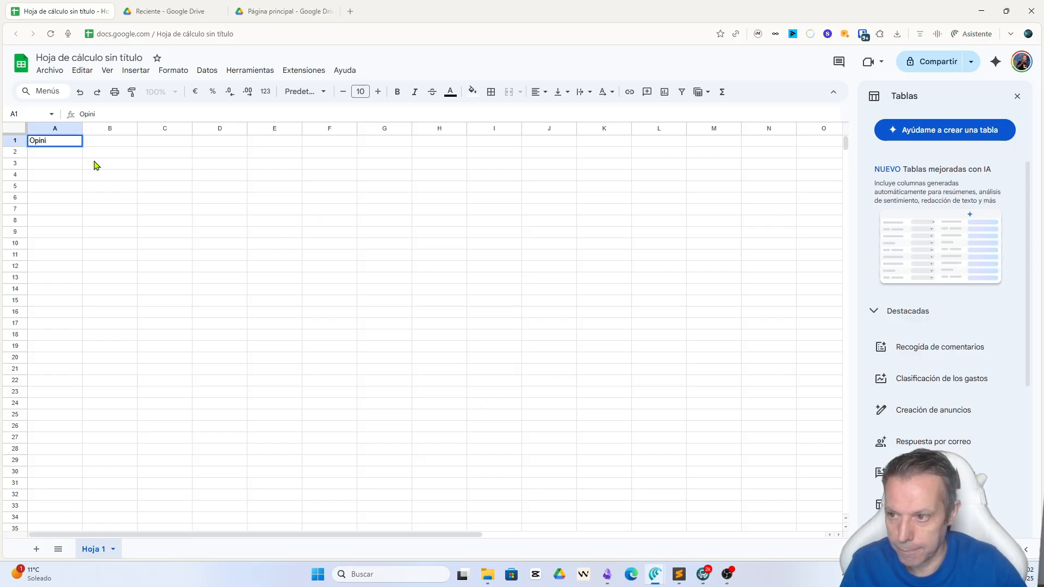
pyautogui.write('ón')
pyautogui.press('Tab')
pyautogui.write('Va')
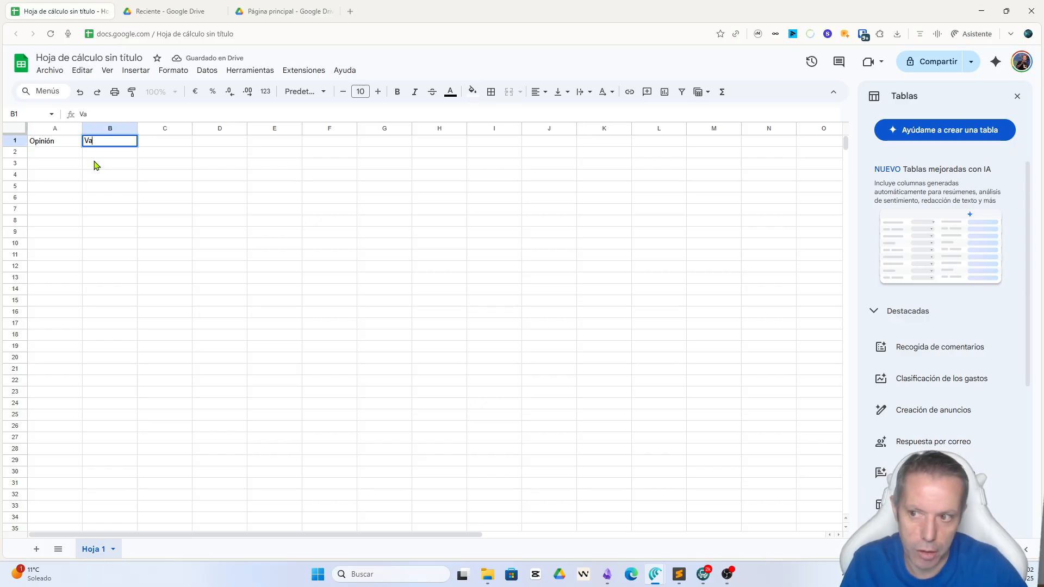
pyautogui.write('loración')
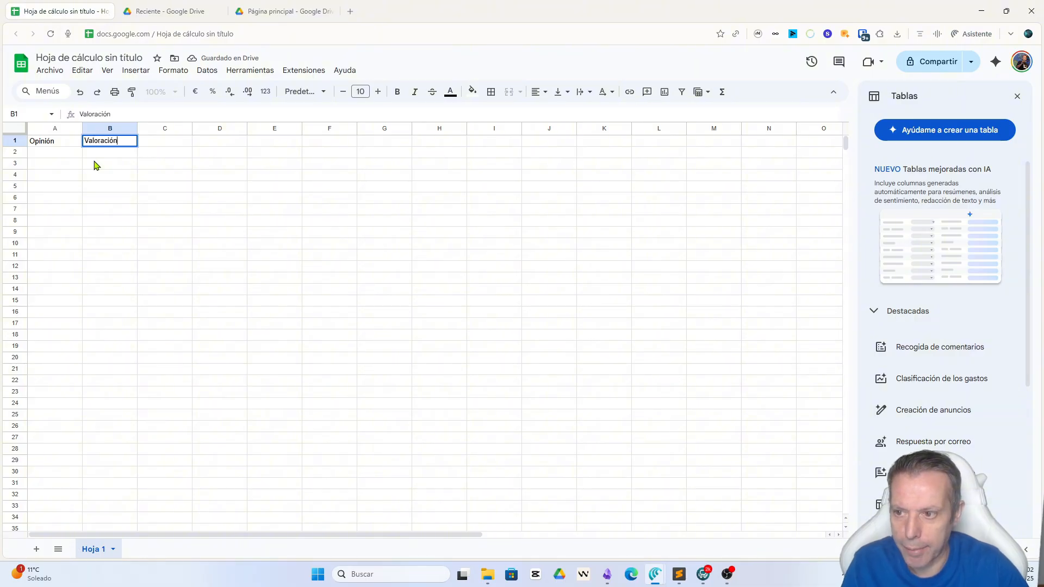
pyautogui.press('Tab')
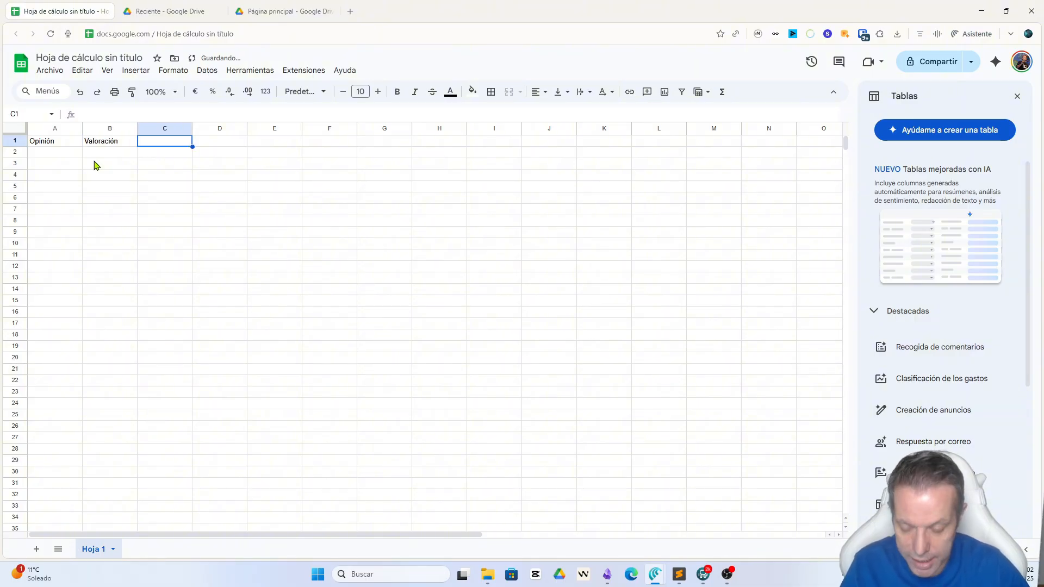
# Step: Enter the opinion "No me ha gustado nada el curso" in cell A2 and widen column A to fit it
pyautogui.hotkey('ctrl', '+')
pyautogui.hotkey('ctrl', '+')
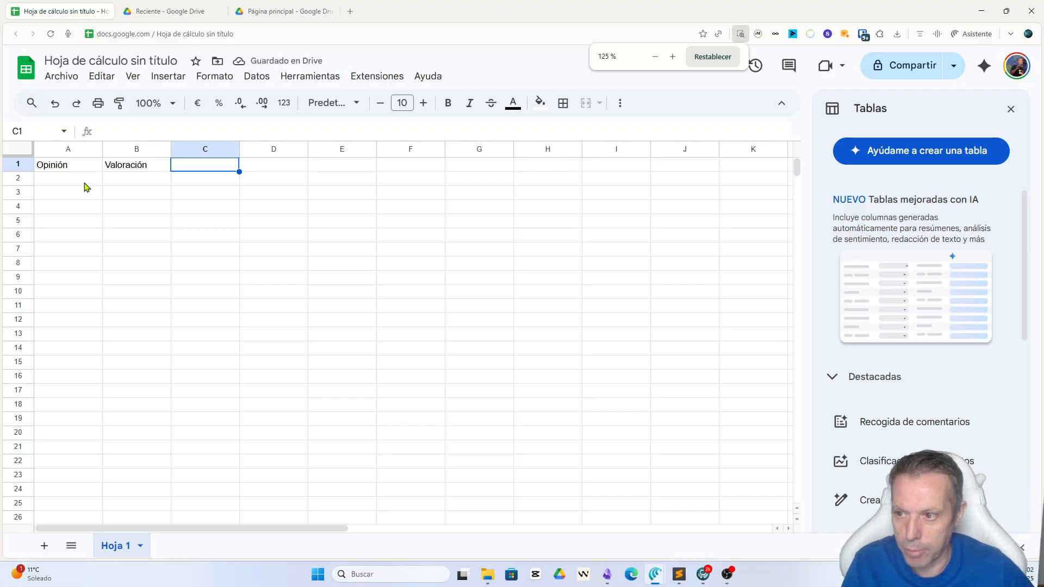
pyautogui.click(84, 187)
pyautogui.write('No m')
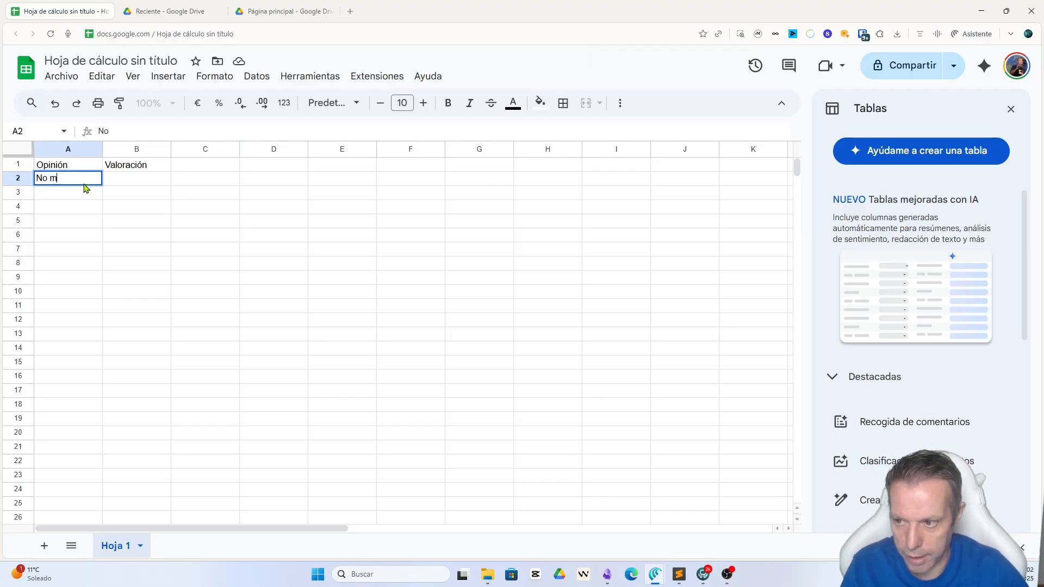
pyautogui.write('e ha gustado nada el curso')
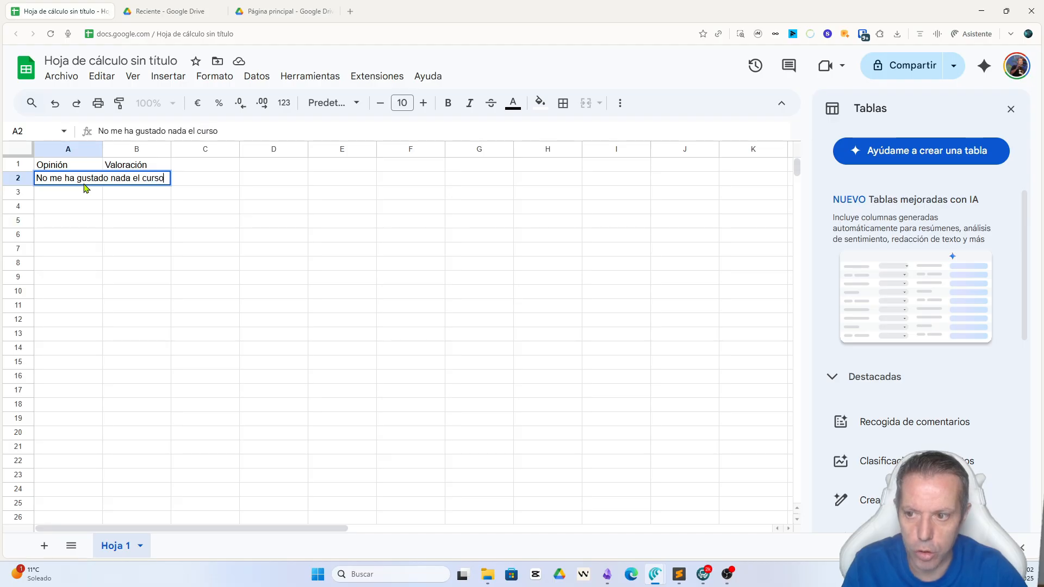
pyautogui.press('Return')
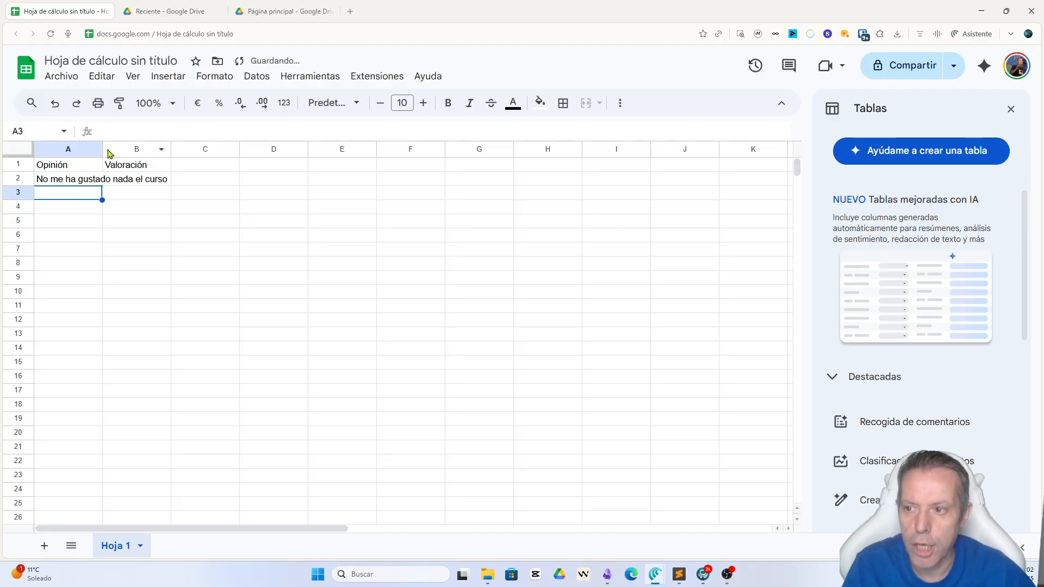
pyautogui.moveTo(102, 150); pyautogui.dragTo(234, 150)
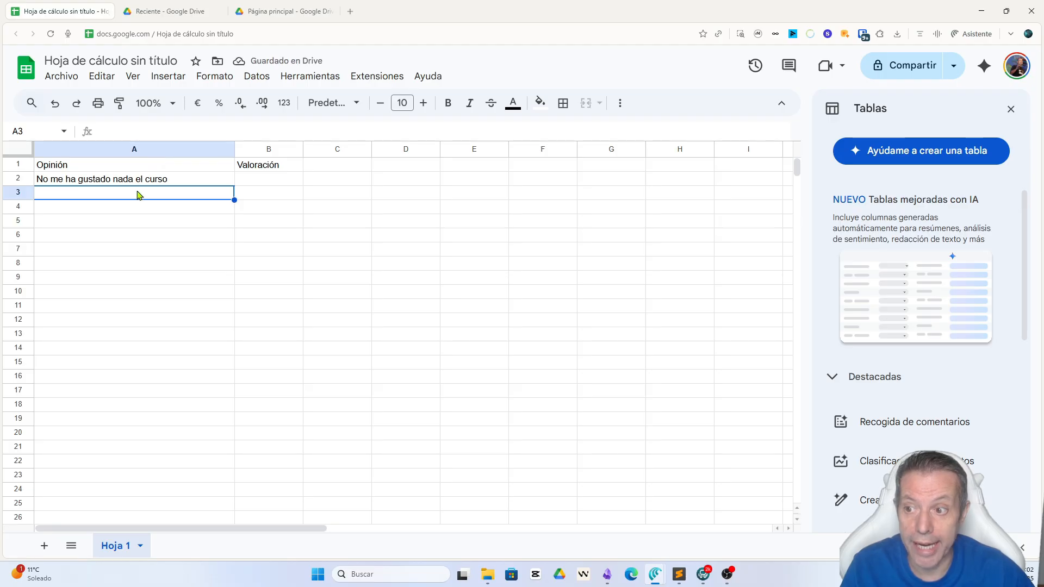
# Step: Enter the second opinion "Me ha encantado la forma de explicar" in cell A3
pyautogui.click(95, 211)
pyautogui.click(94, 197)
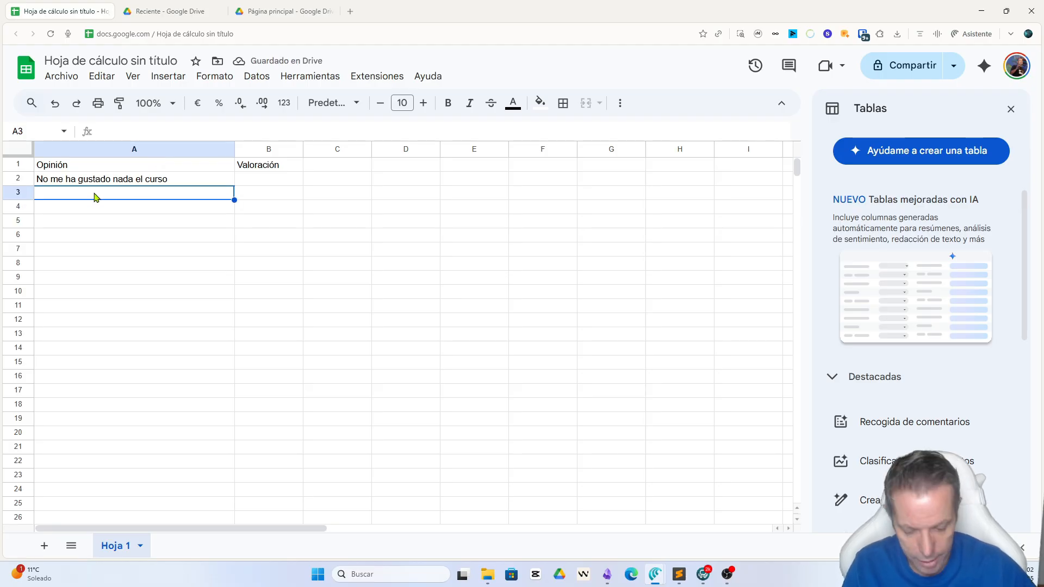
pyautogui.write('Me ha enca')
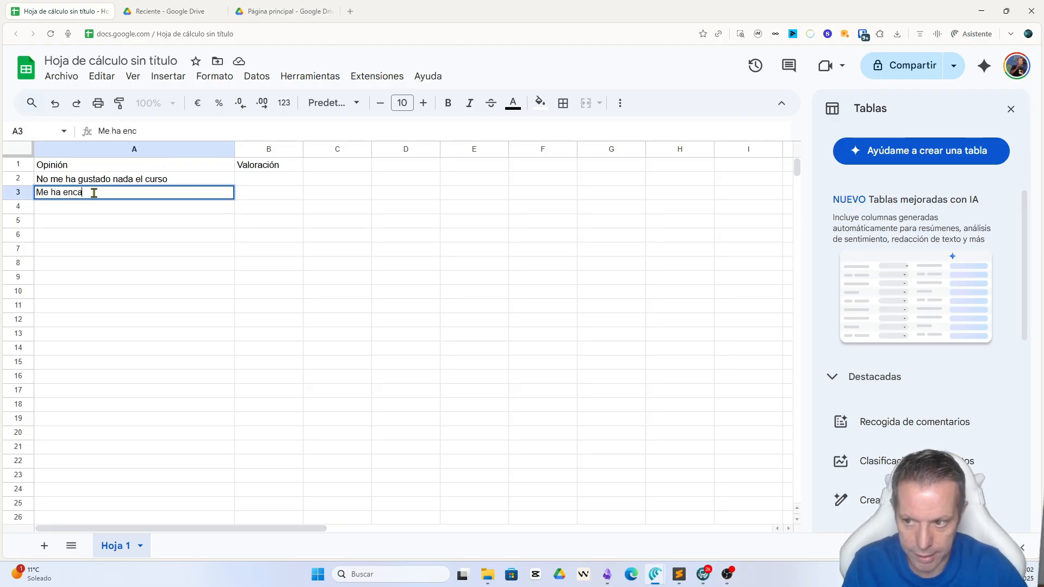
pyautogui.write('ntado la forma de ')
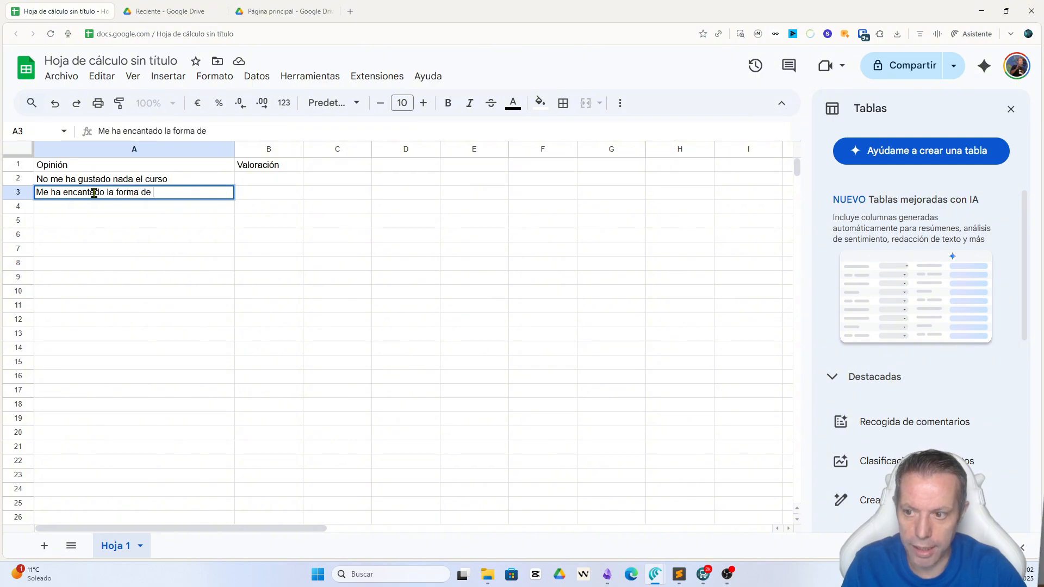
pyautogui.write('explicar')
pyautogui.press('Return')
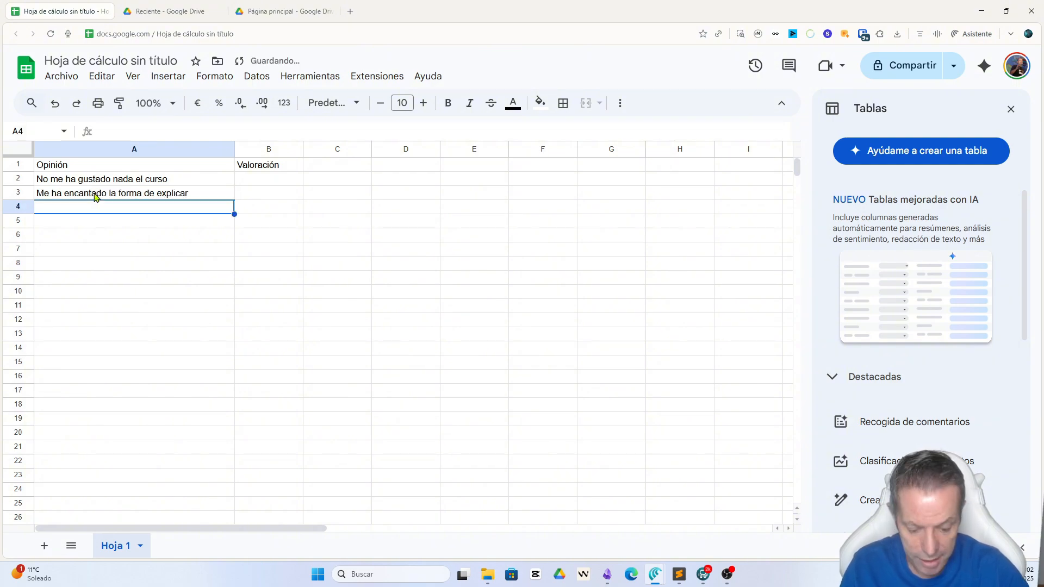
# Step: Enter the third opinion "Bien, pzseee" in cell A4
pyautogui.write('EN')
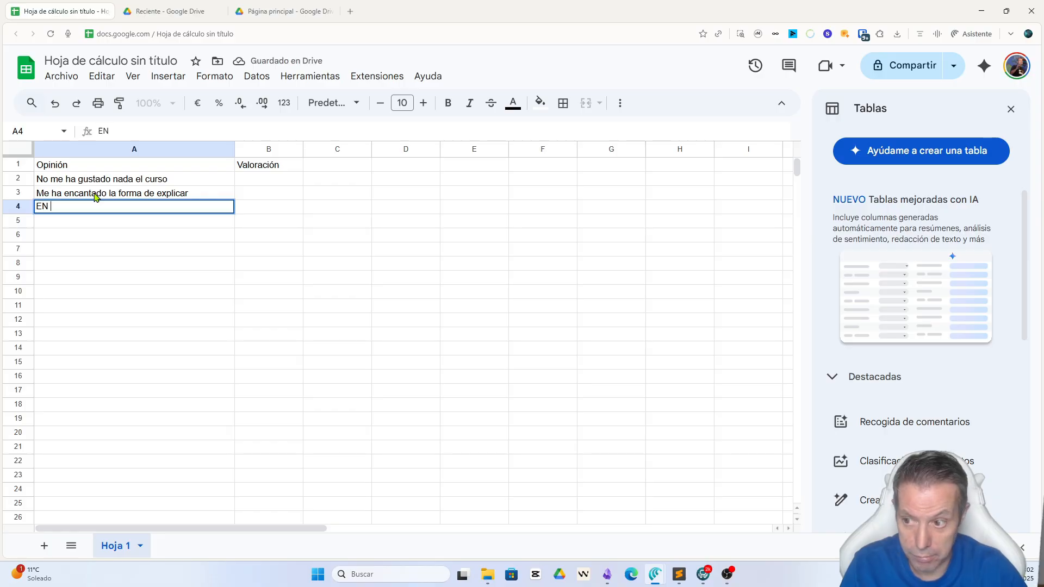
pyautogui.press('BackSpace')
pyautogui.press('BackSpace')
pyautogui.write('Bien, ps')
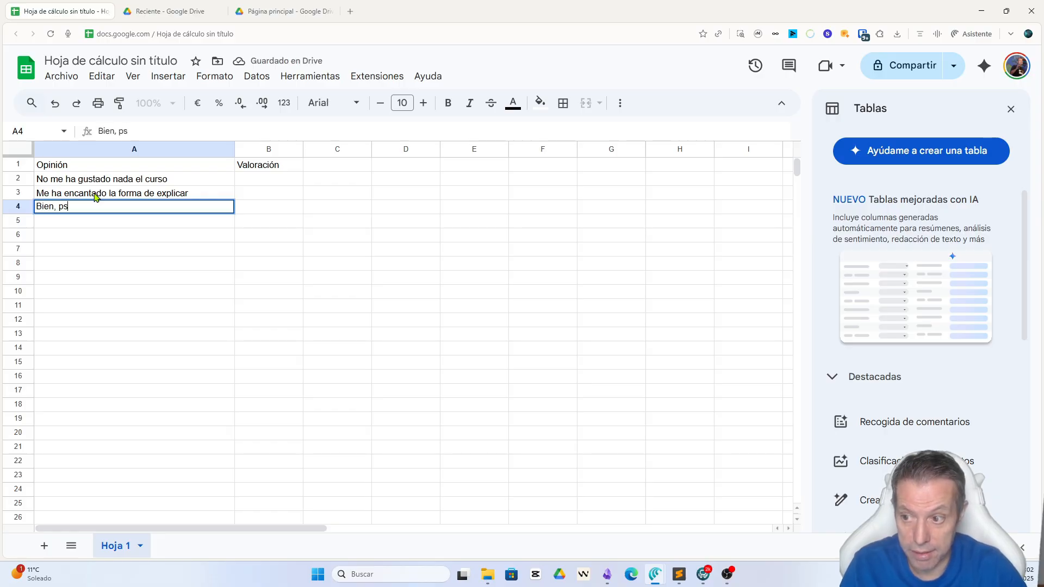
pyautogui.write('seee')
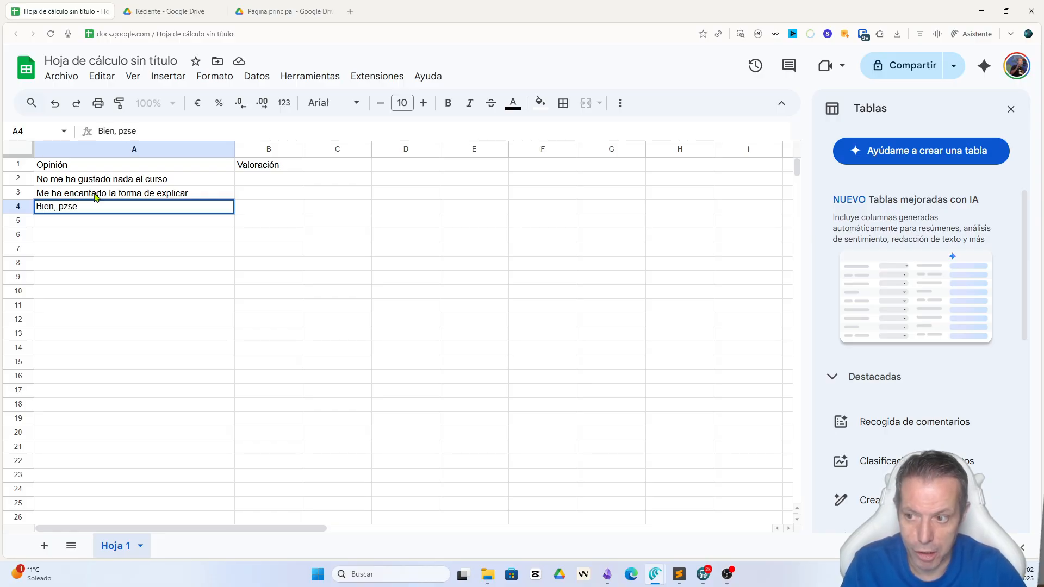
pyautogui.press('Return')
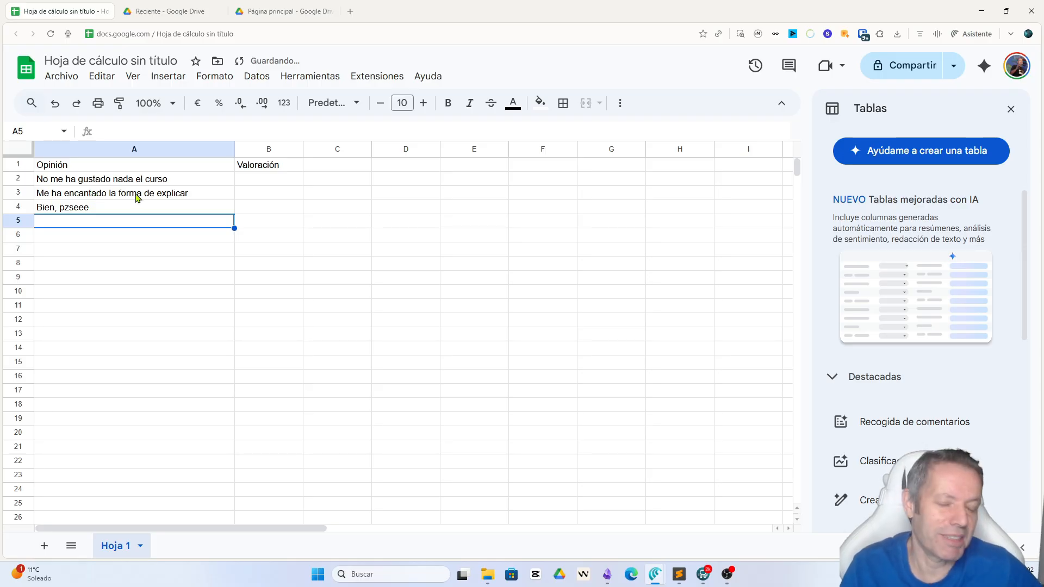
# Step: Start a formula in cell B2 with the suggested AI text-generation function
pyautogui.click(264, 184)
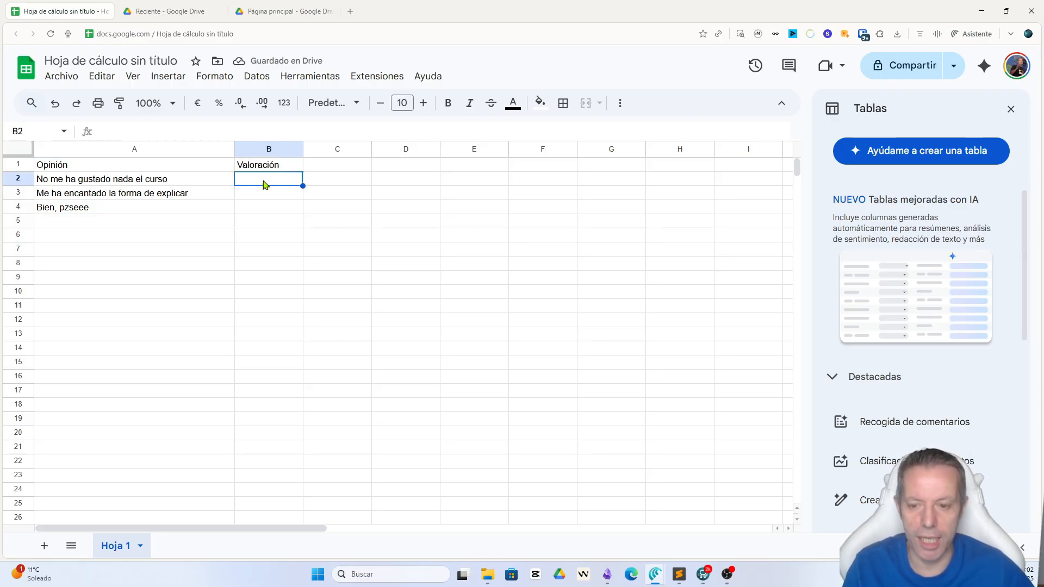
pyautogui.write('=')
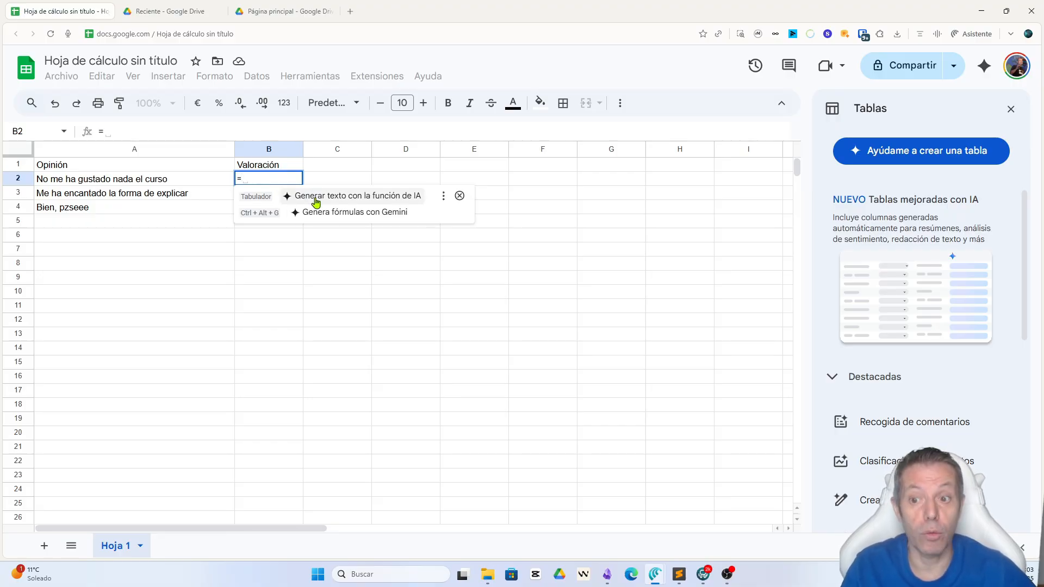
pyautogui.click(403, 201)
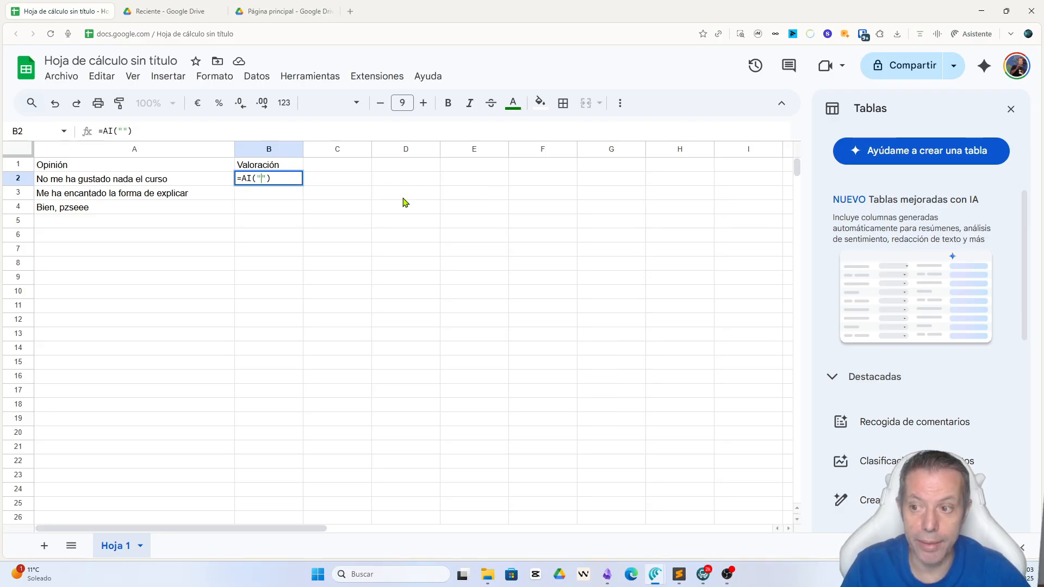
# Step: Write the AI function's prompt in B2 as "Dime si la valoración es positiva, negativa o negura"
pyautogui.write('Dame')
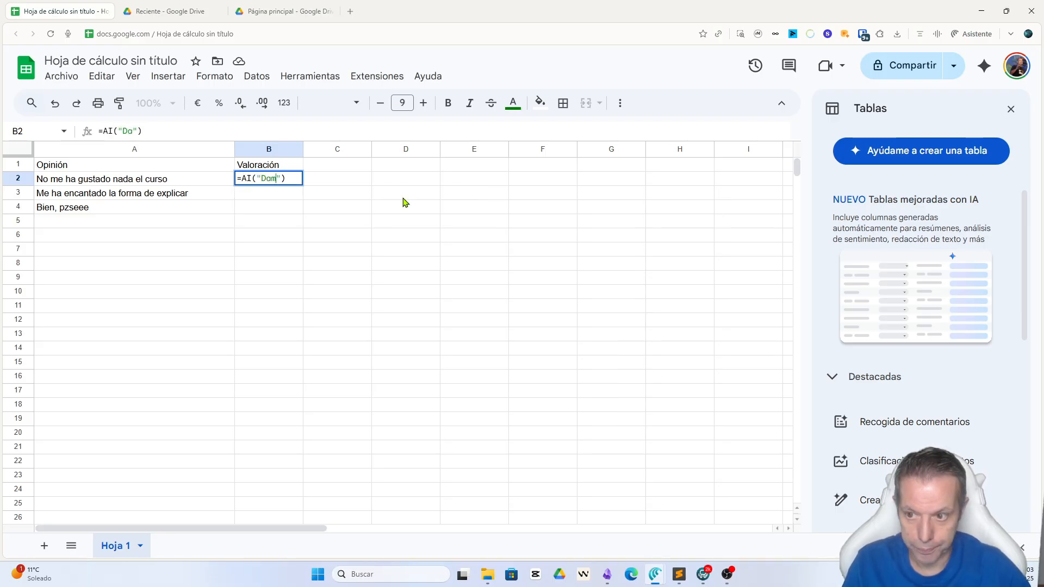
pyautogui.press('BackSpace')
pyautogui.press('BackSpace')
pyautogui.press('BackSpace')
pyautogui.write('ime ')
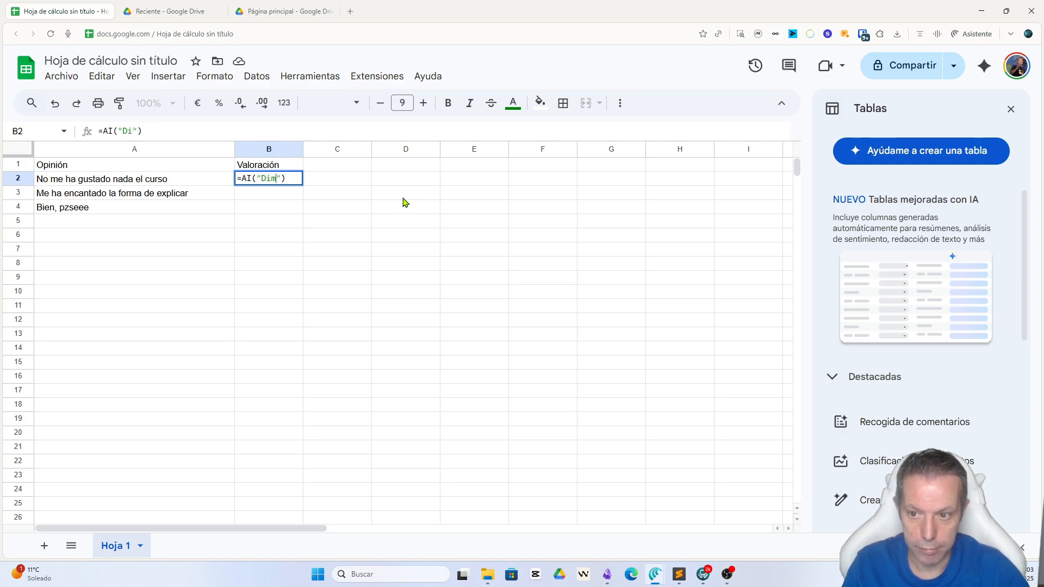
pyautogui.write('si ')
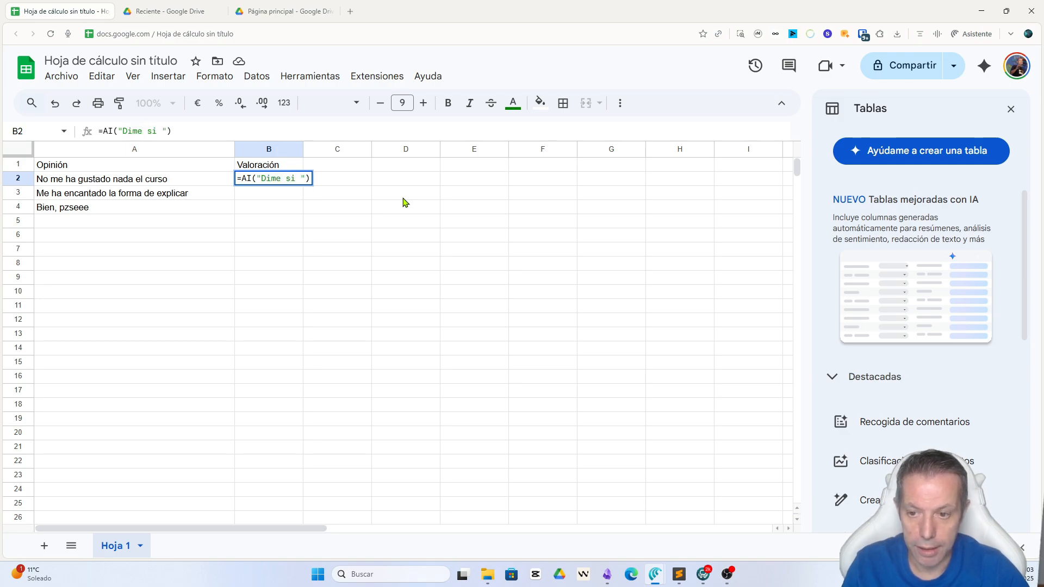
pyautogui.write('la valar')
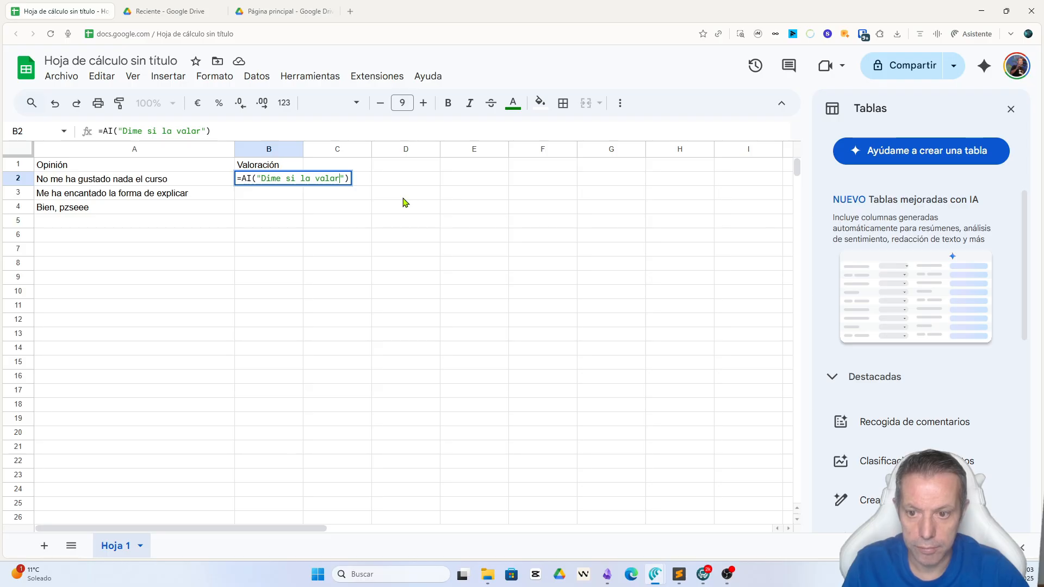
pyautogui.press('BackSpace')
pyautogui.press('BackSpace')
pyautogui.write('oración')
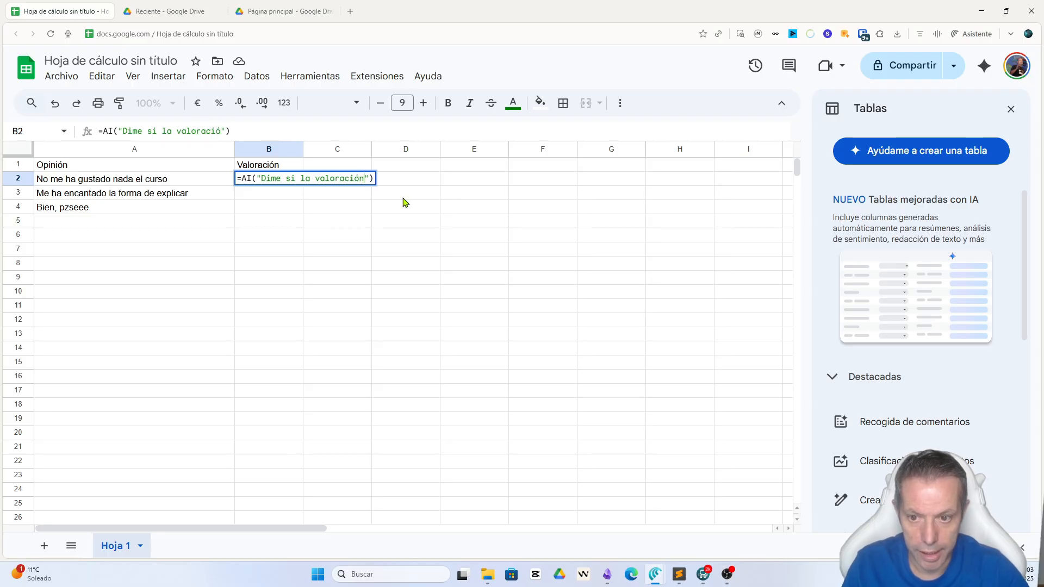
pyautogui.write(' es posit')
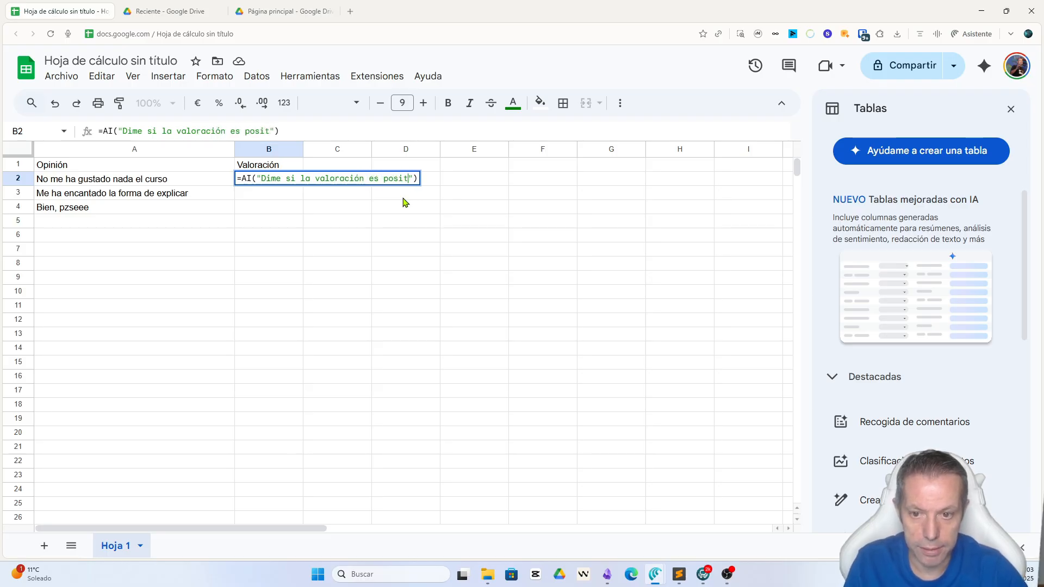
pyautogui.write('iva, nego')
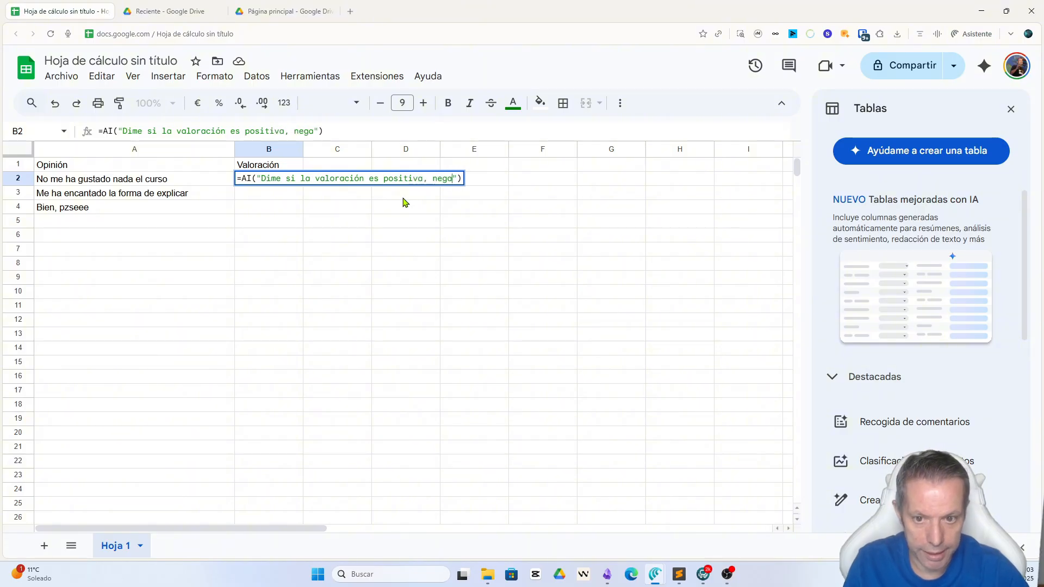
pyautogui.press('BackSpace')
pyautogui.write('ativa o negura')
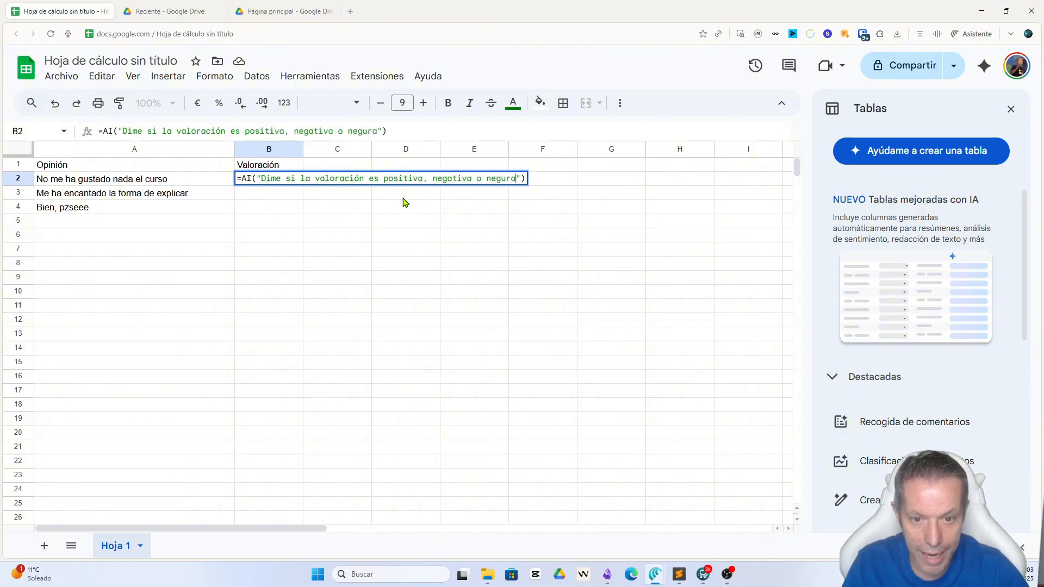
# Step: Add cell A2 as the AI function's second argument, commit the formula, and widen column B
pyautogui.press('Right')
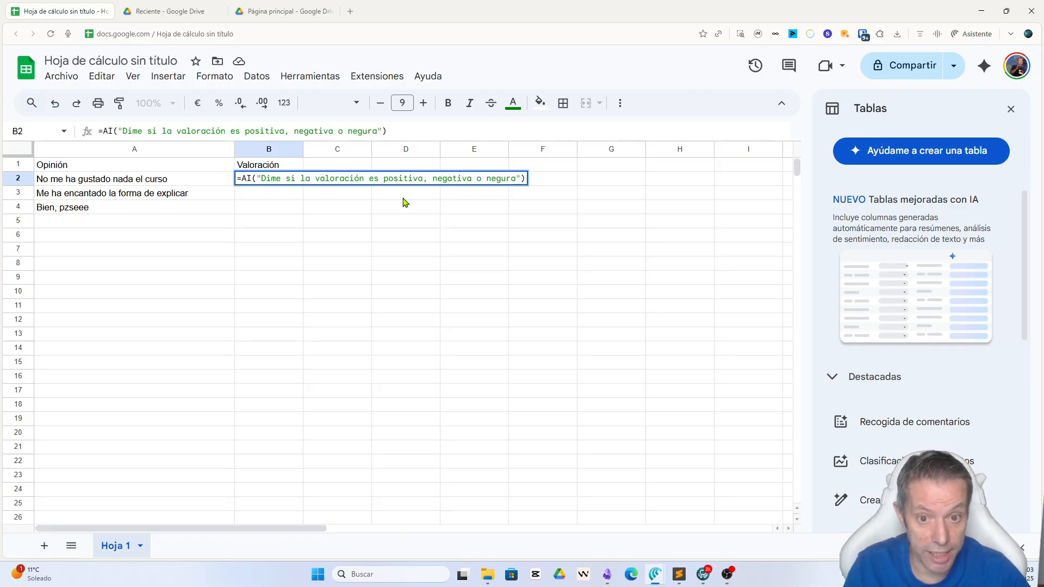
pyautogui.write(';')
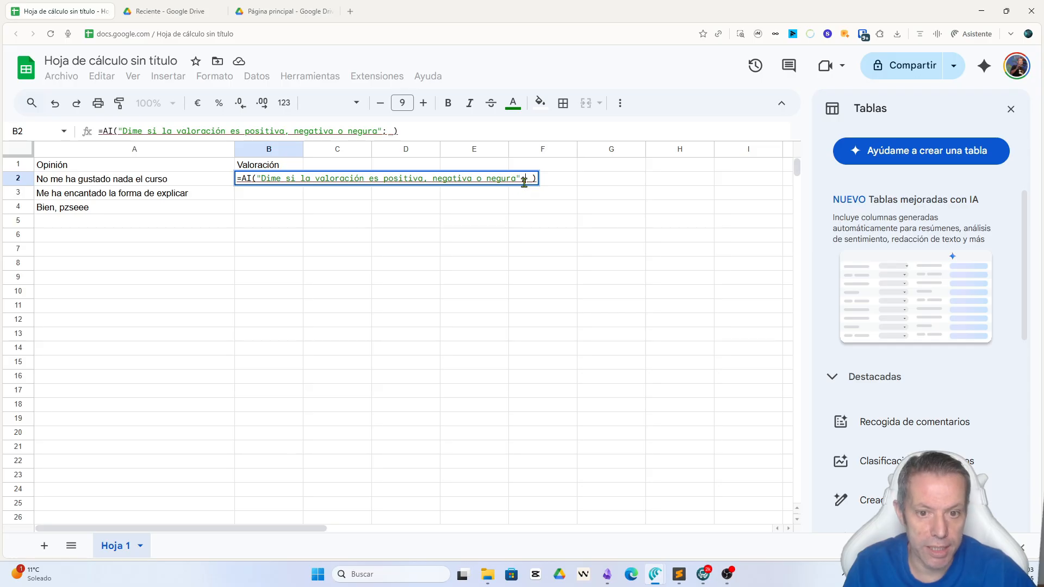
pyautogui.moveTo(526, 181)
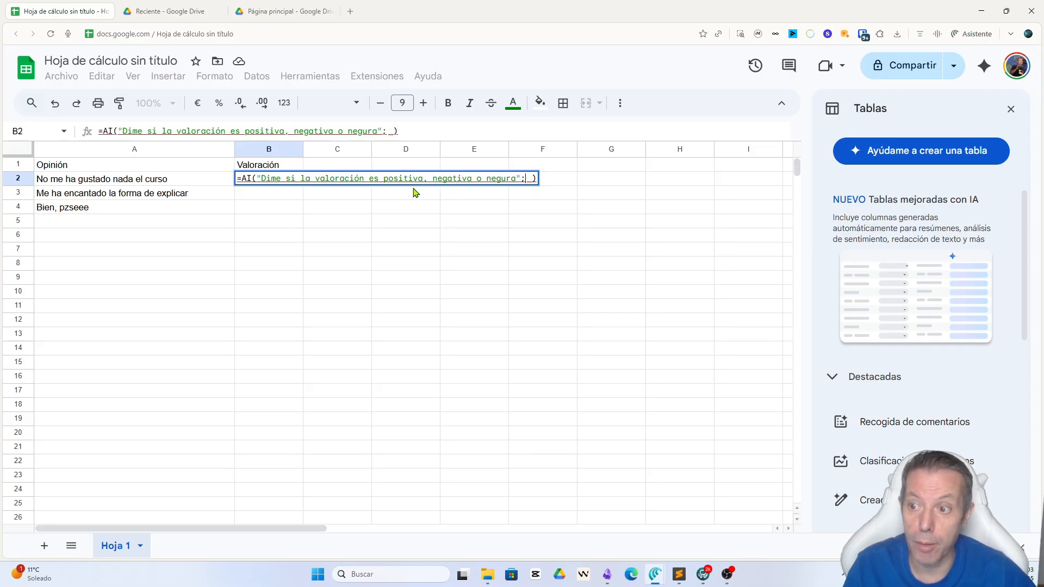
pyautogui.click(99, 183)
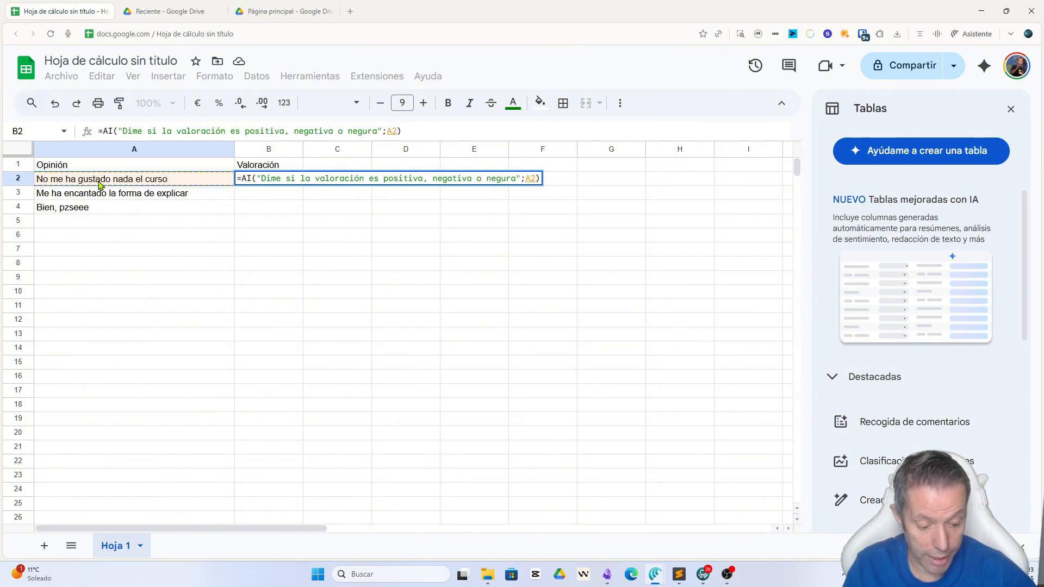
pyautogui.press('Return')
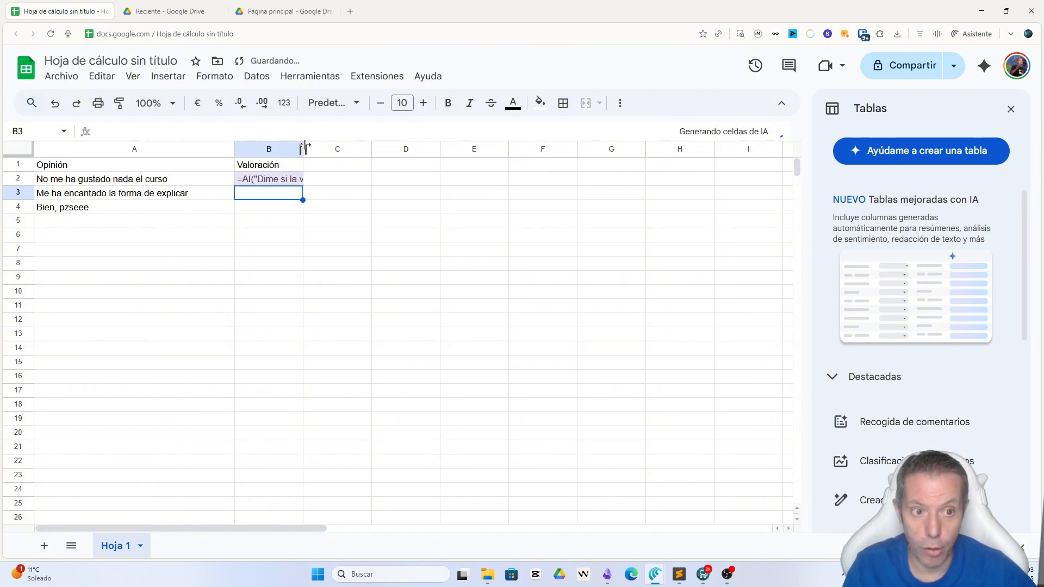
pyautogui.moveTo(306, 146); pyautogui.dragTo(384, 146)
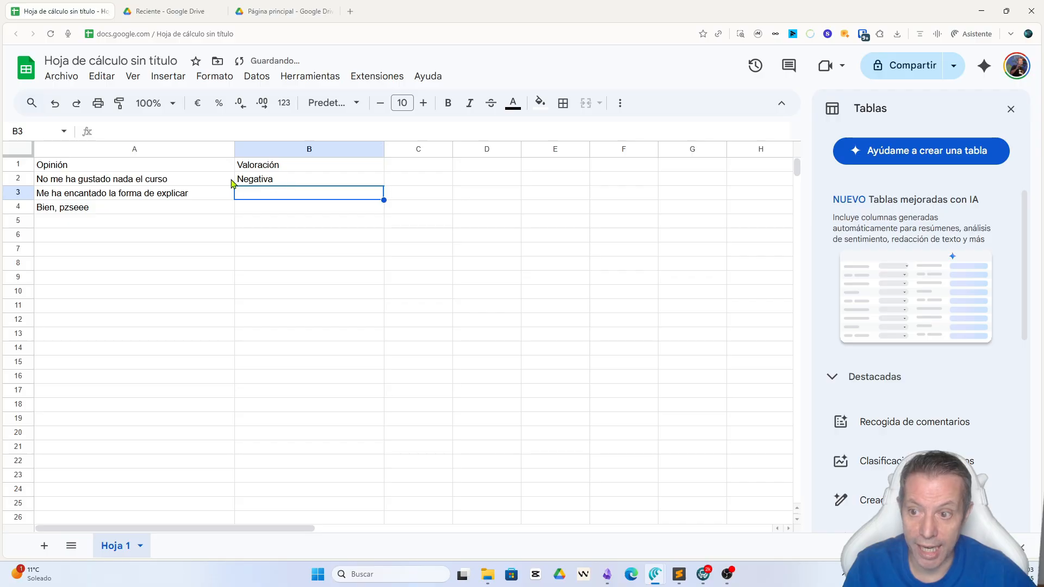
# Step: Fill the AI formula from B2 down through B4 to classify the other two opinions
pyautogui.click(312, 179)
pyautogui.moveTo(384, 186); pyautogui.dragTo(399, 213)
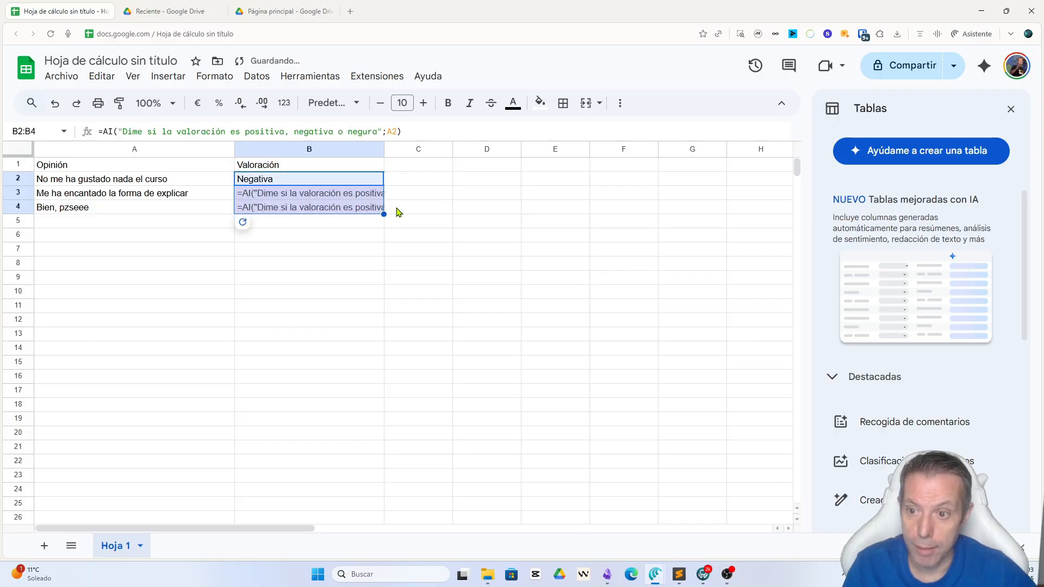
pyautogui.click(469, 195)
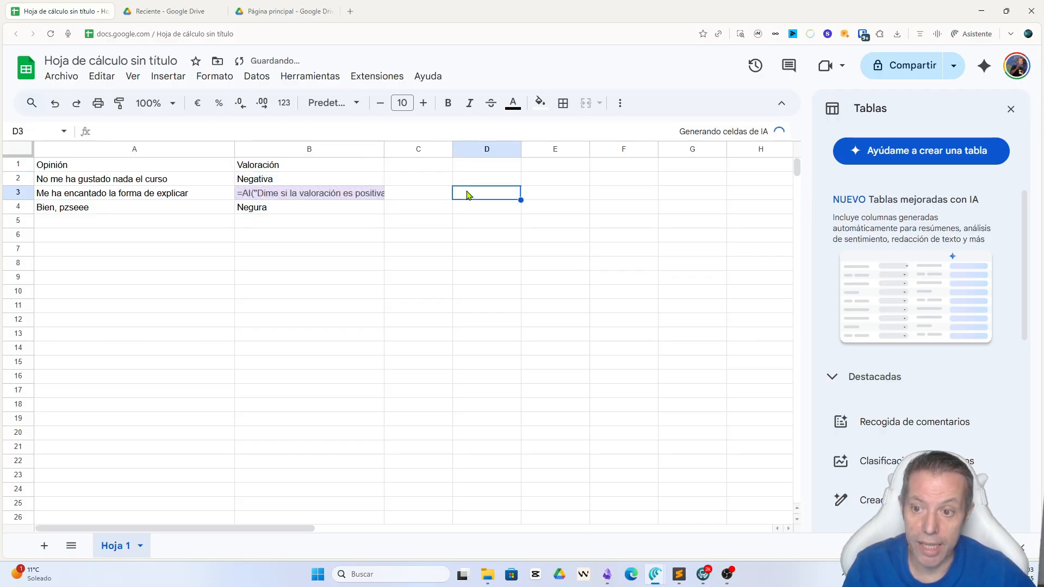
# Step: Correct "negura" to "neutra" in B4's AI prompt and regenerate that cell's result
pyautogui.click(276, 209)
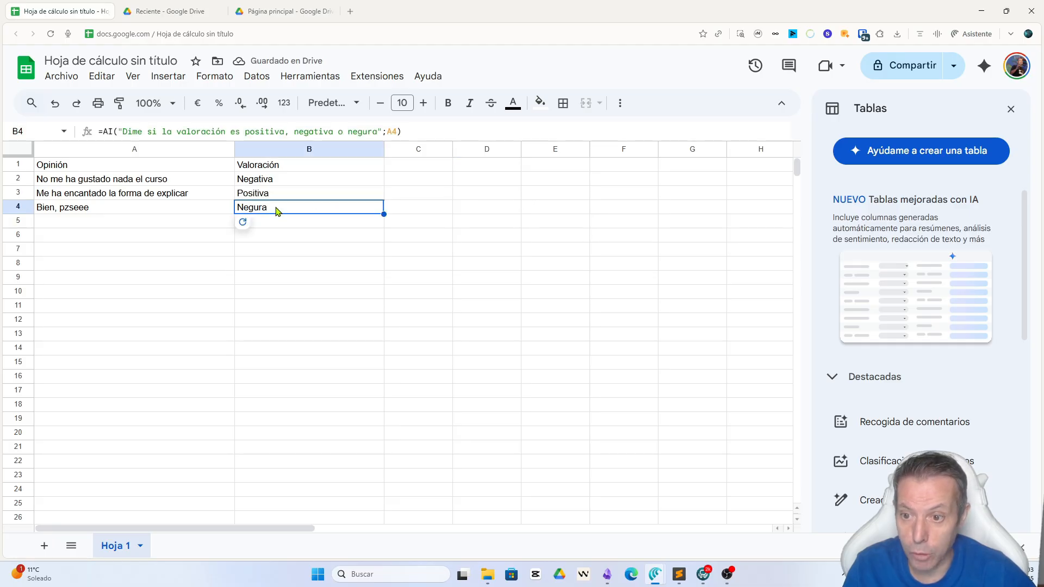
pyautogui.click(363, 132)
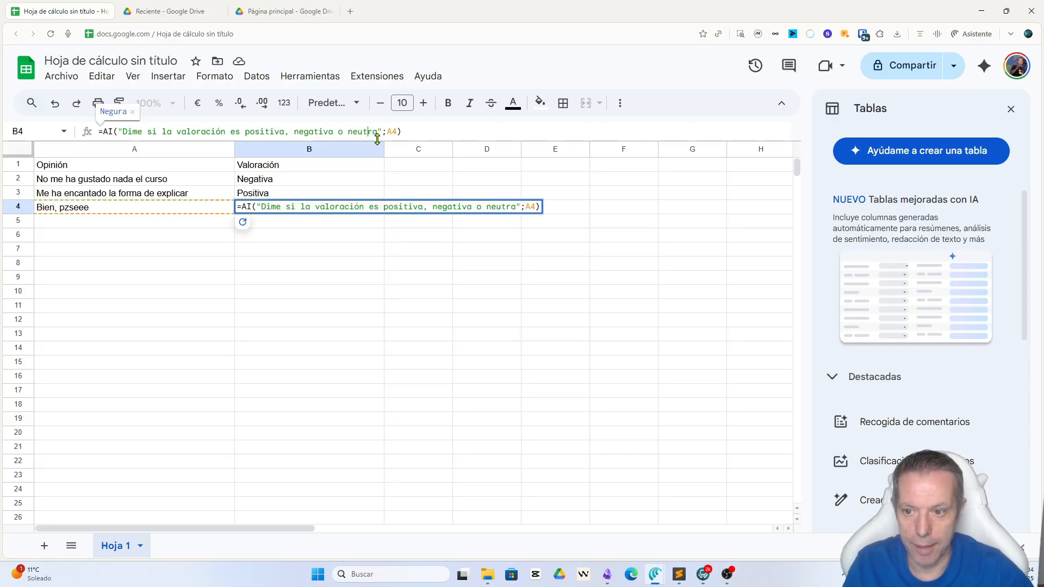
pyautogui.press('Return')
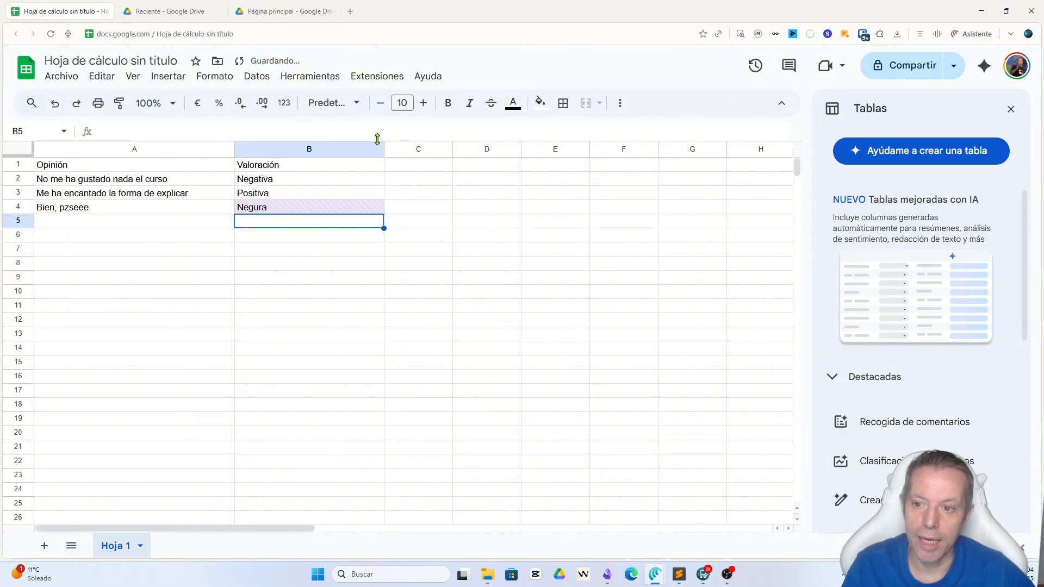
pyautogui.click(303, 210)
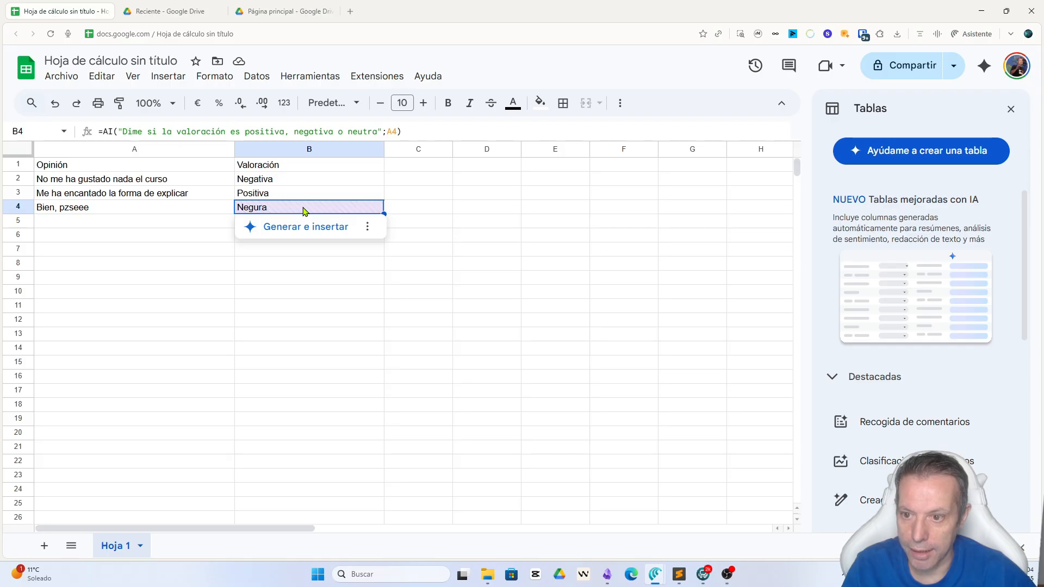
pyautogui.click(303, 227)
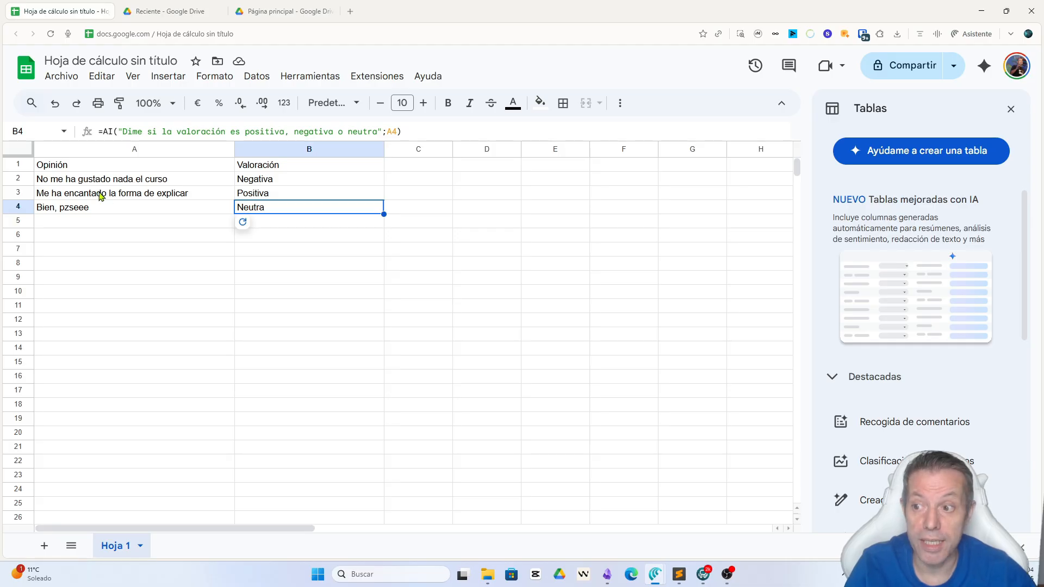
pyautogui.click(274, 223)
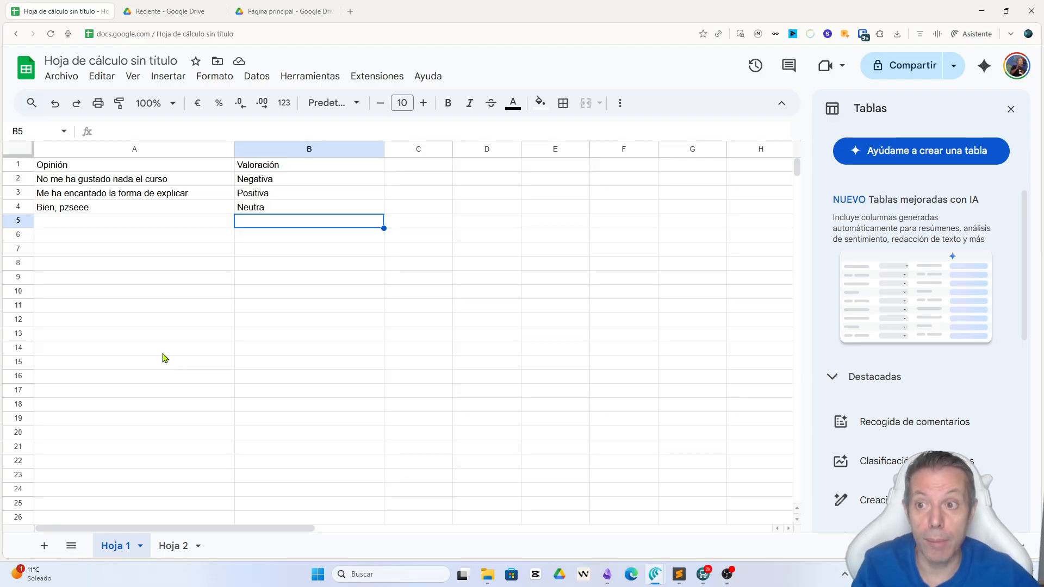
pyautogui.click(276, 179)
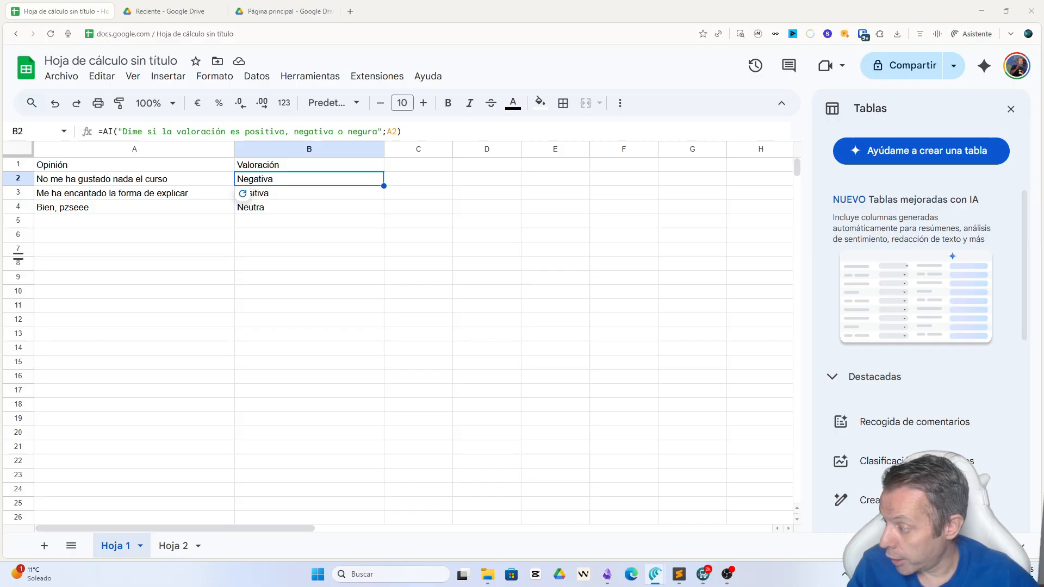
# Step: On the Hoja 2 sheet, enter the headers "Email" in A1 and "Email bueno" in B1
pyautogui.click(174, 546)
pyautogui.click(91, 193)
pyautogui.click(79, 165)
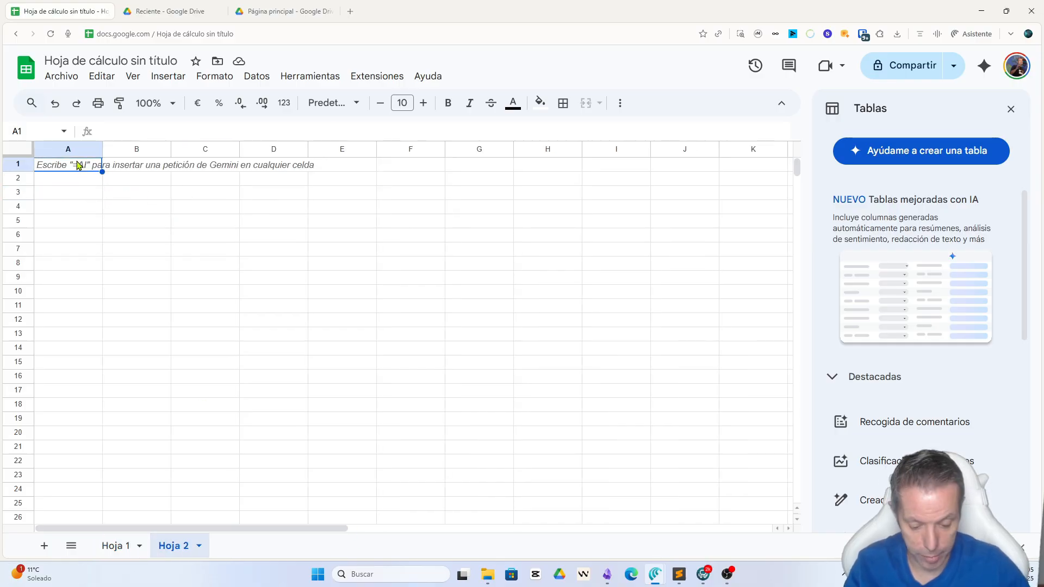
pyautogui.write('Email')
pyautogui.press('Tab')
pyautogui.write('Email bueno')
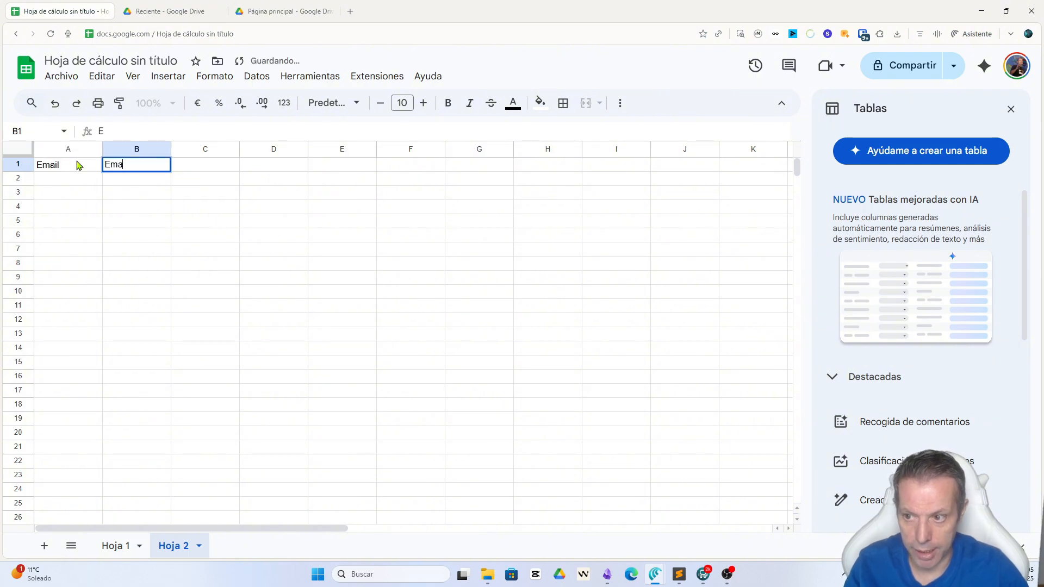
pyautogui.press('Return')
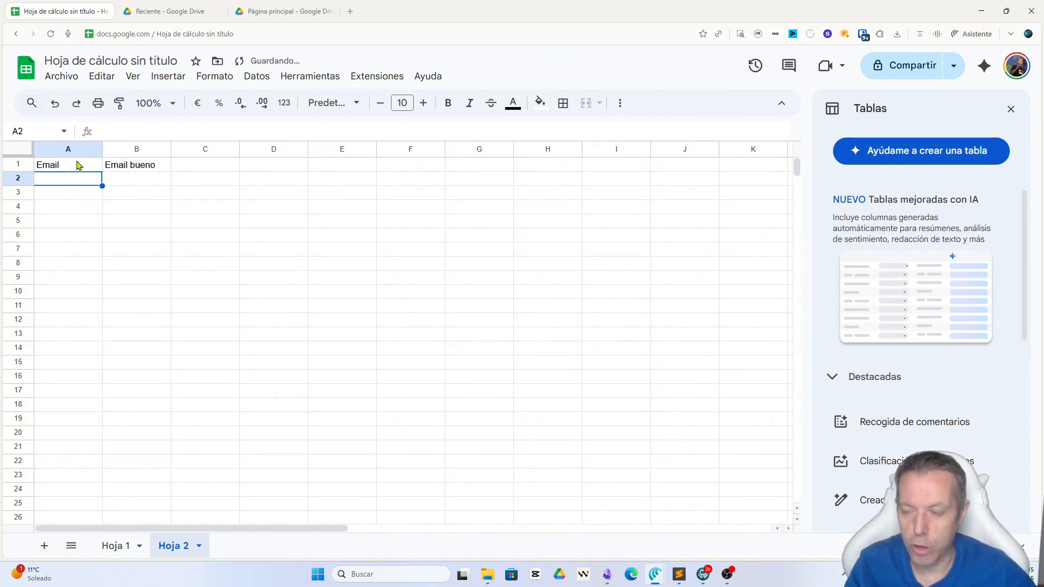
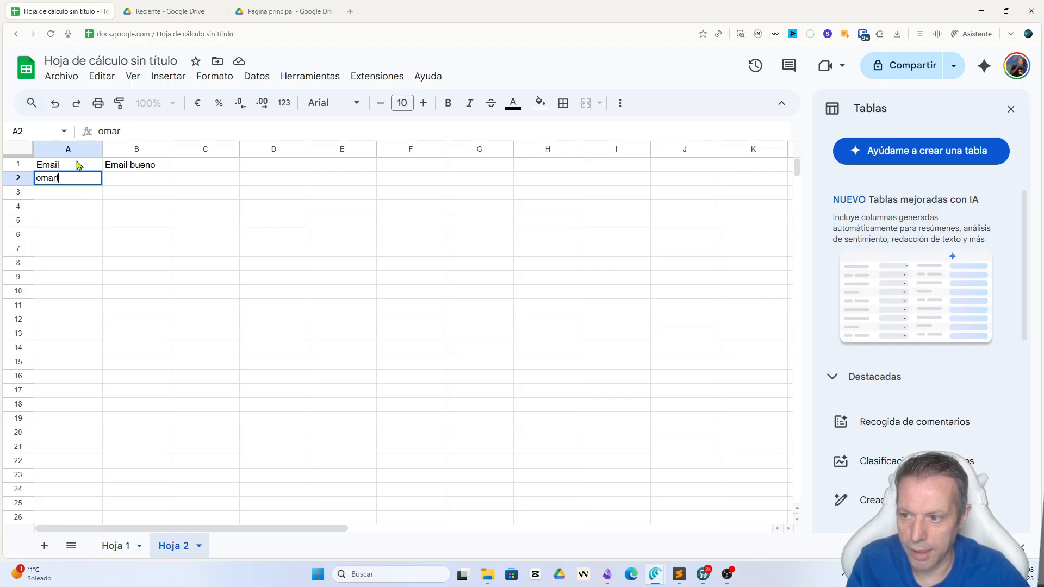
# Step: Enter a sample Gmail address without its domain ending in cell A2
pyautogui.press('Return')
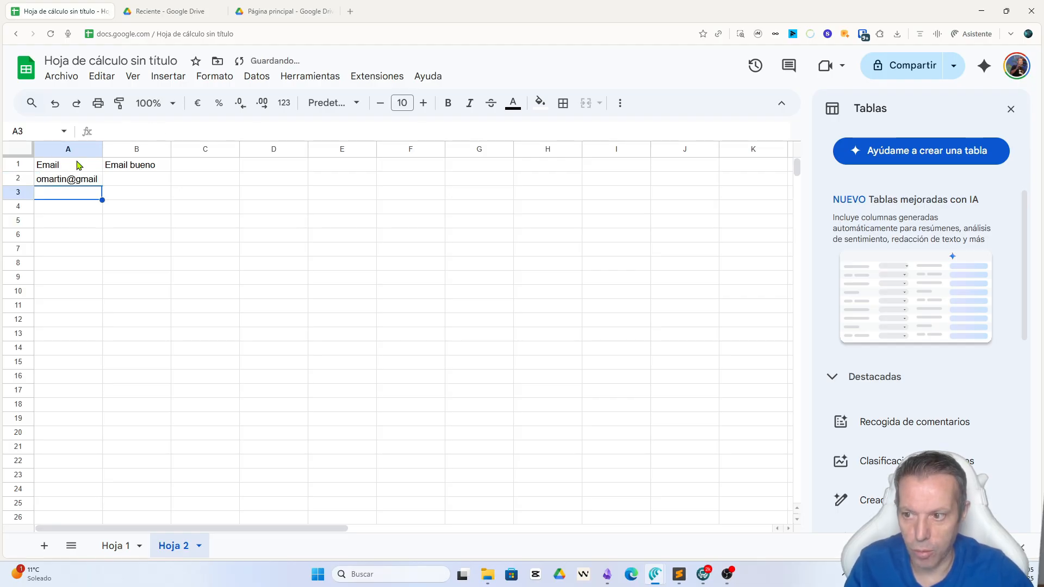
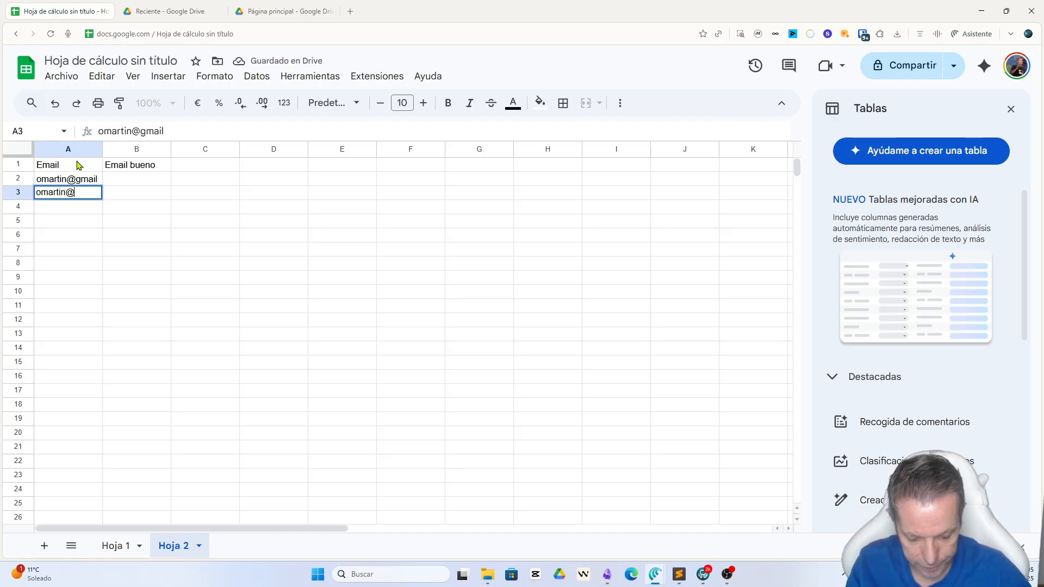
# Step: Enter a sample address with Gmail misspelled as "mgail" in A3 and a Hotmail address without its ending in A4
pyautogui.press('Return')
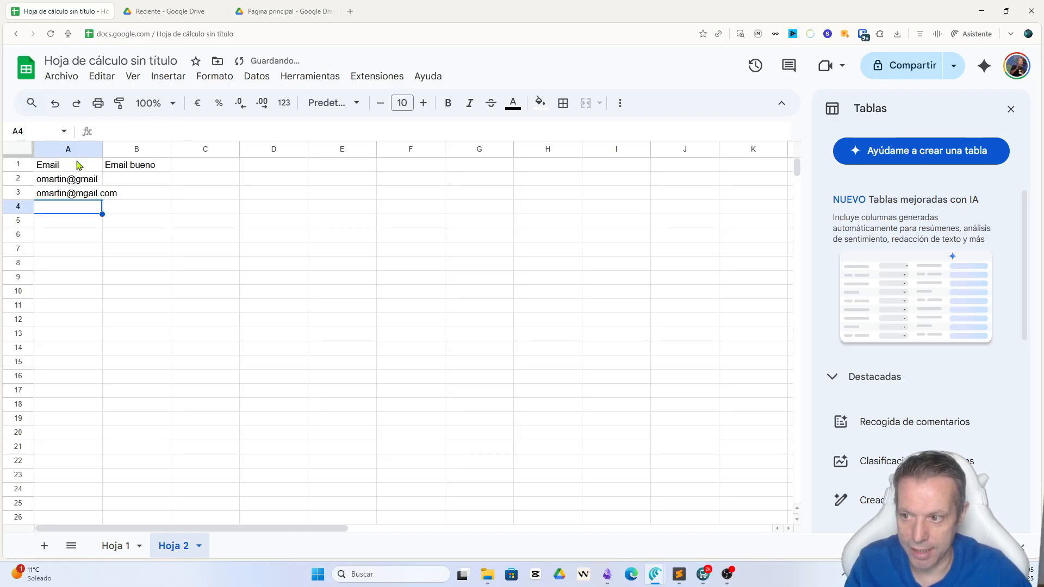
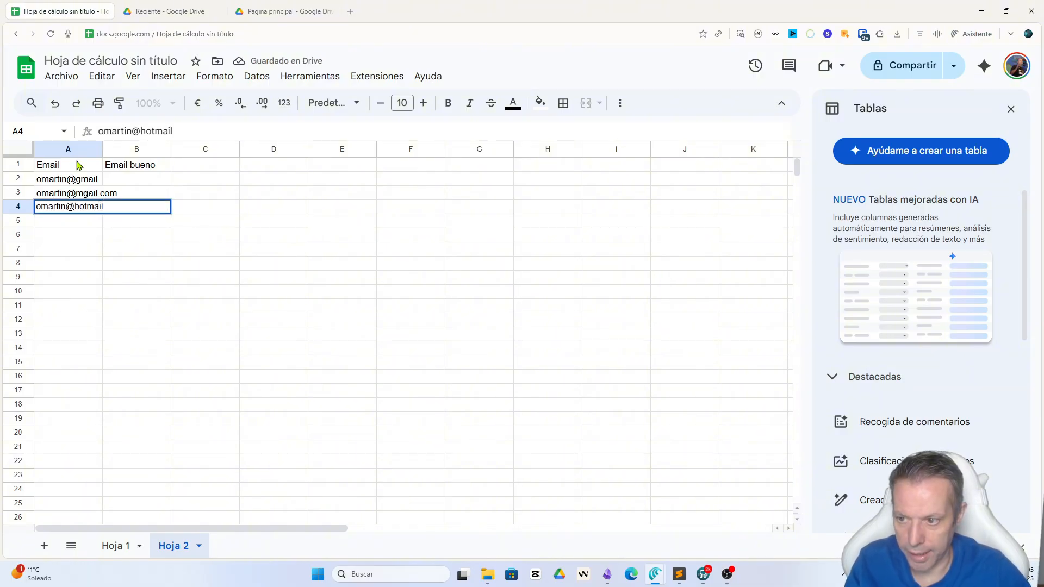
pyautogui.press('Return')
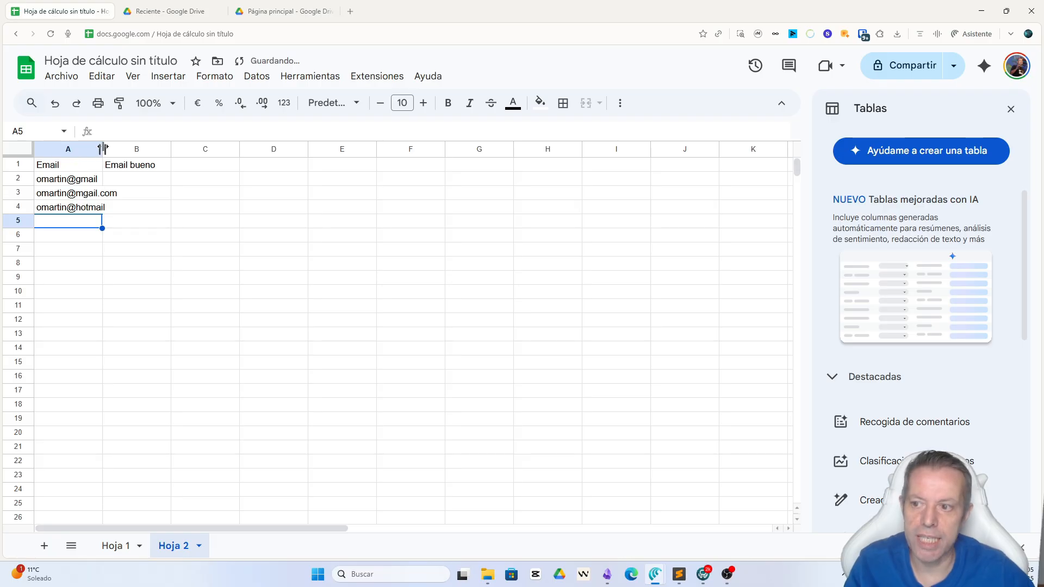
# Step: Widen columns A and B, and select cell B2
pyautogui.moveTo(102, 149); pyautogui.dragTo(216, 150)
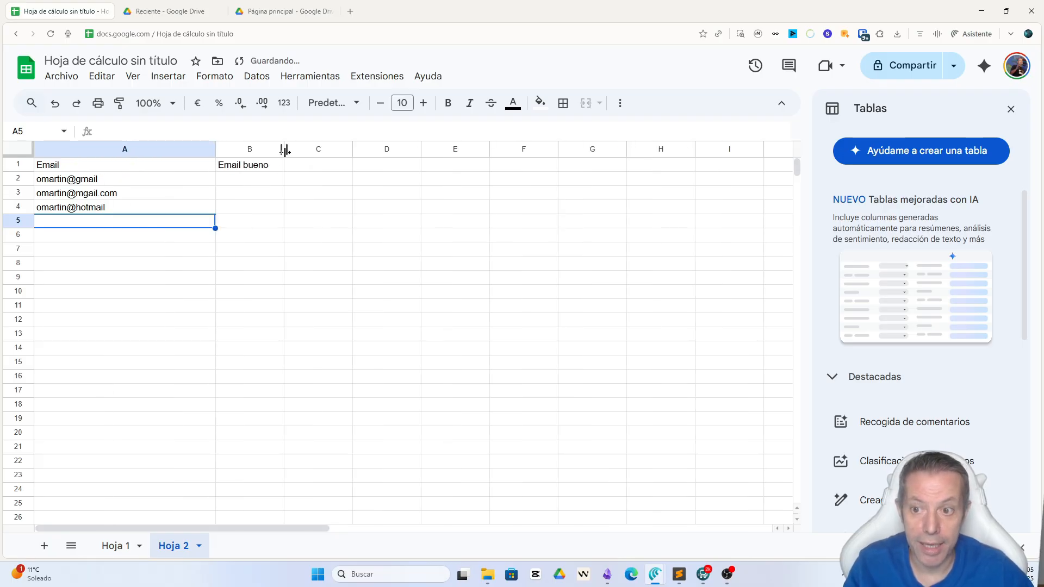
pyautogui.moveTo(284, 149); pyautogui.dragTo(411, 149)
pyautogui.click(292, 184)
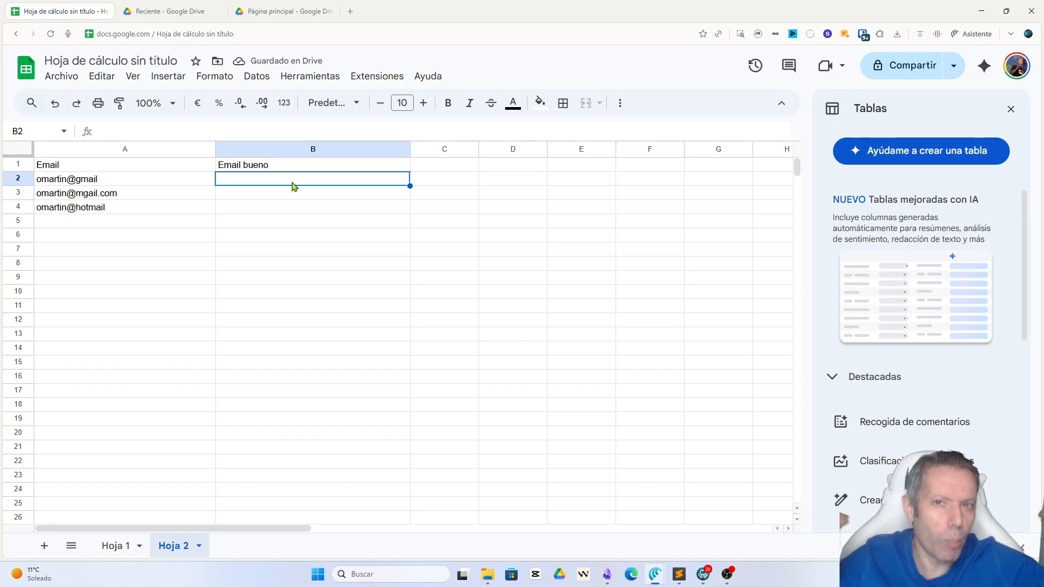
pyautogui.write('=')
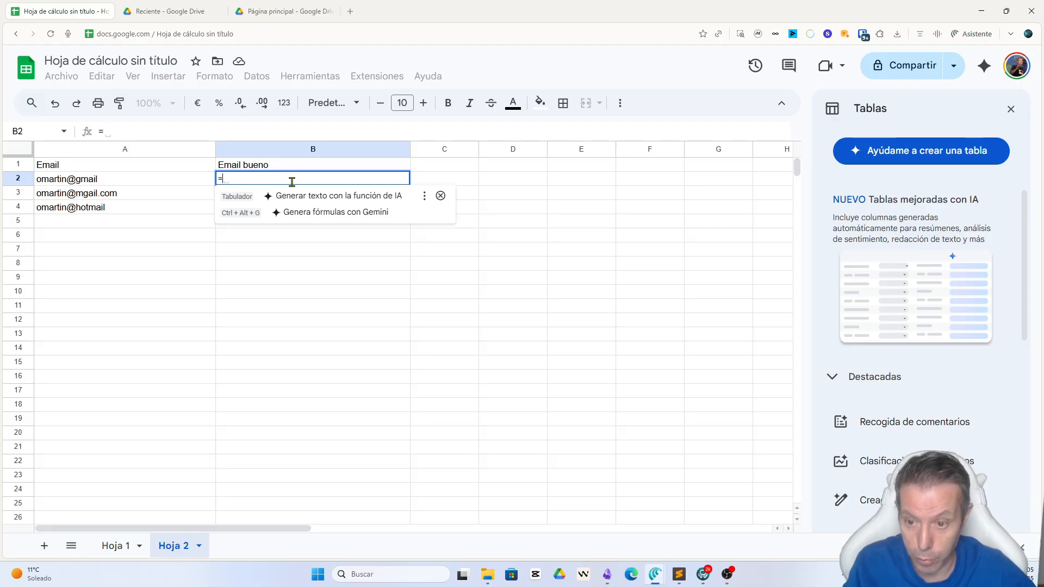
pyautogui.press('Tab')
pyautogui.write('Esc')
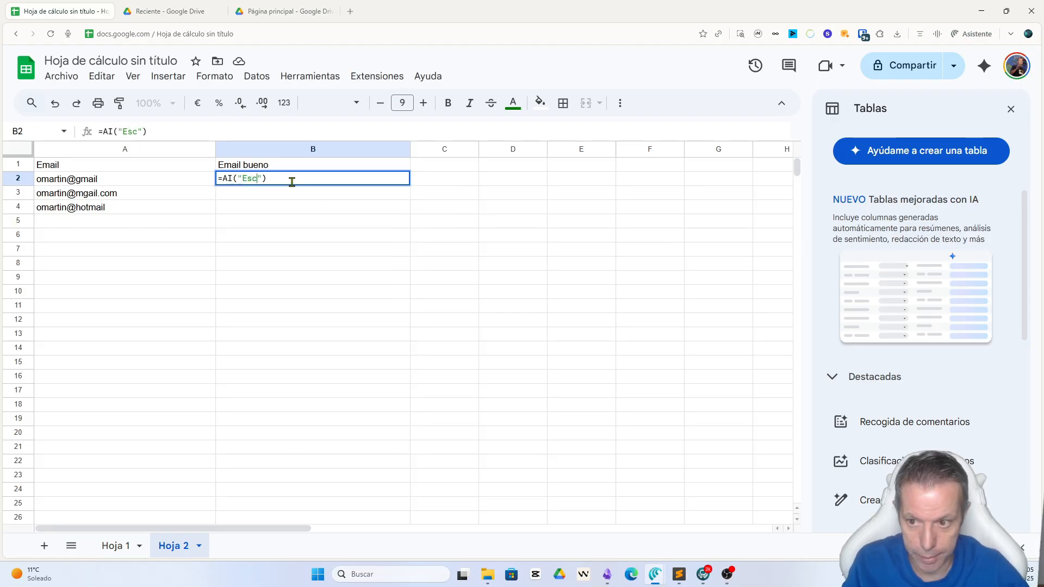
pyautogui.write('ribe bien ls')
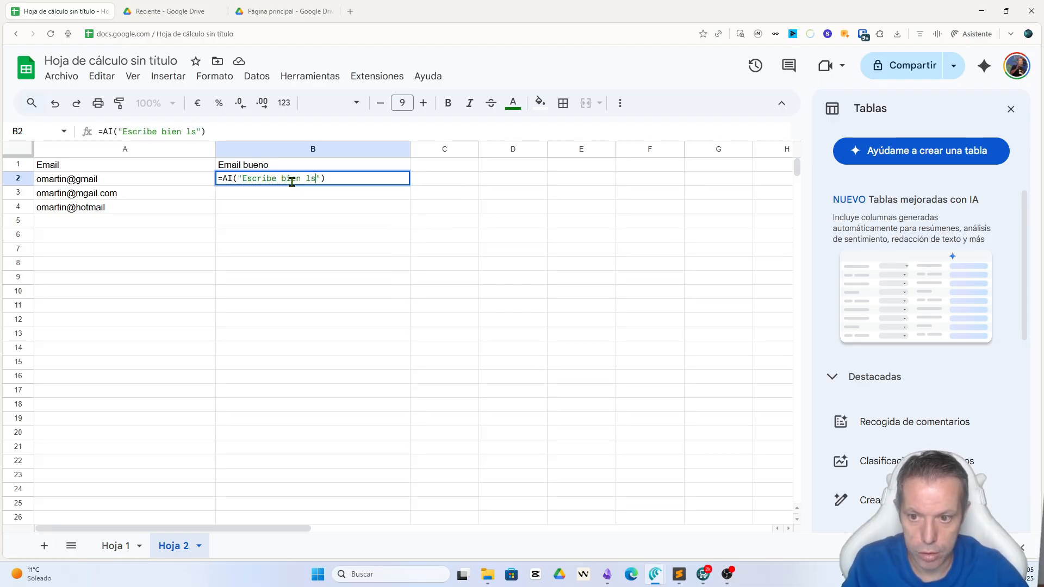
pyautogui.press('BackSpace')
pyautogui.write('os si')
pyautogui.press('BackSpace')
pyautogui.press('BackSpace')
pyautogui.press('BackSpace')
pyautogui.press('BackSpace')
pyautogui.press('BackSpace')
pyautogui.press('BackSpace')
pyautogui.write('e')
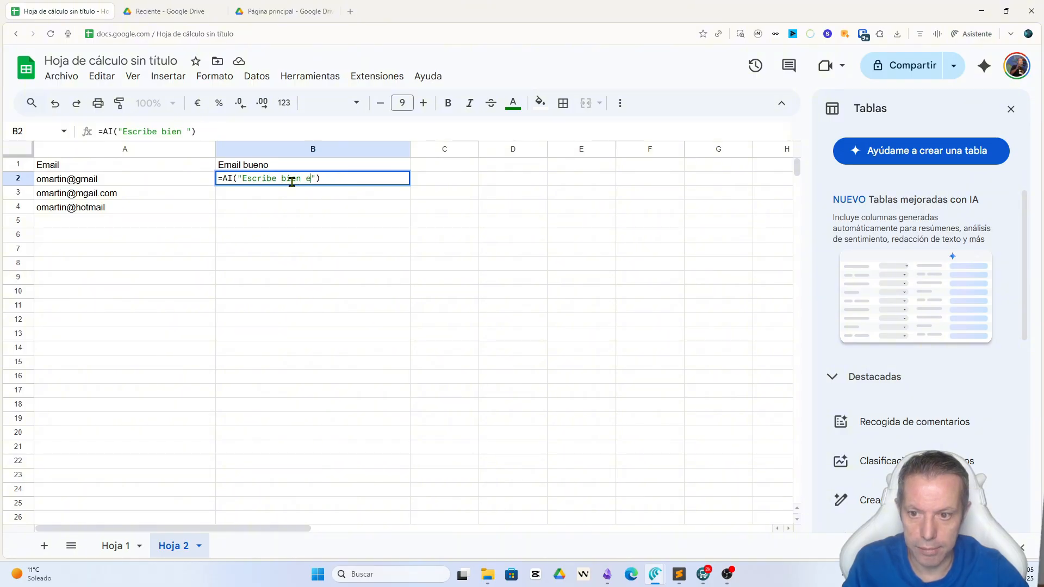
pyautogui.write('l siguiente ema')
pyautogui.press('Escape')
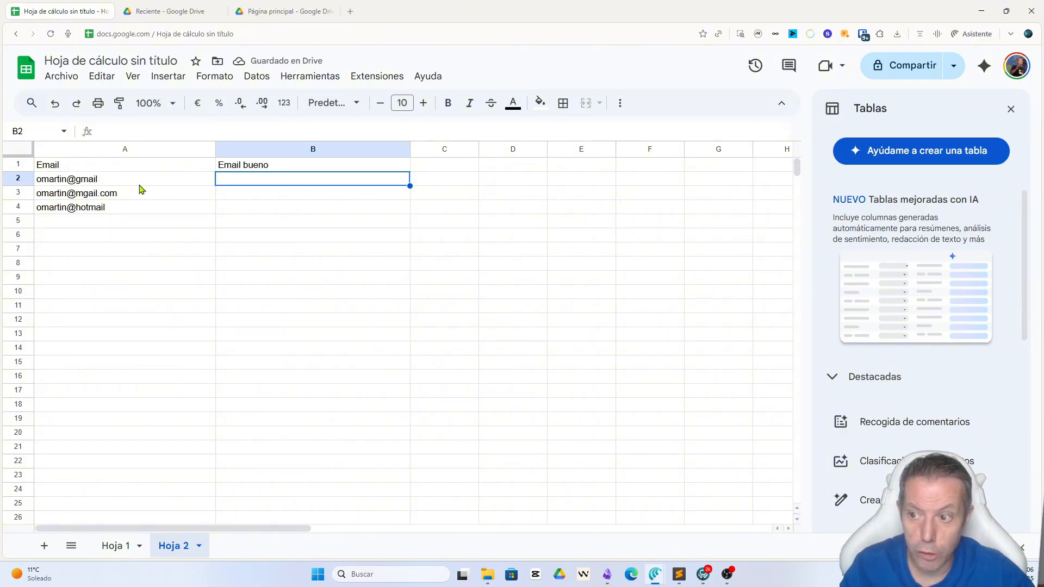
# Step: Start an AI function formula in B2 with the prompt "Aquí tienes un email y quiero que compruebes que esté bien escrito"
pyautogui.write('=')
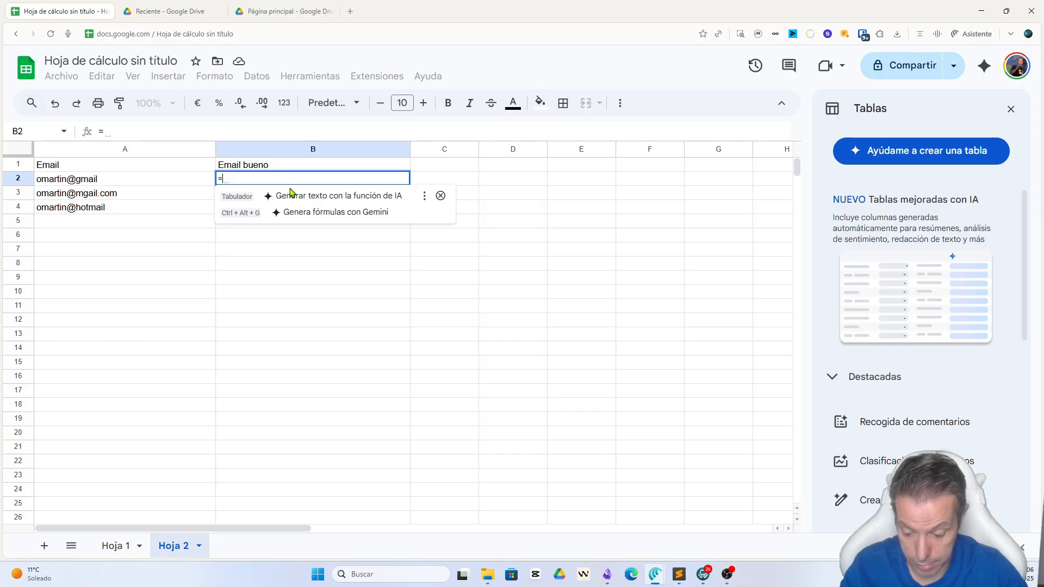
pyautogui.press('Tab')
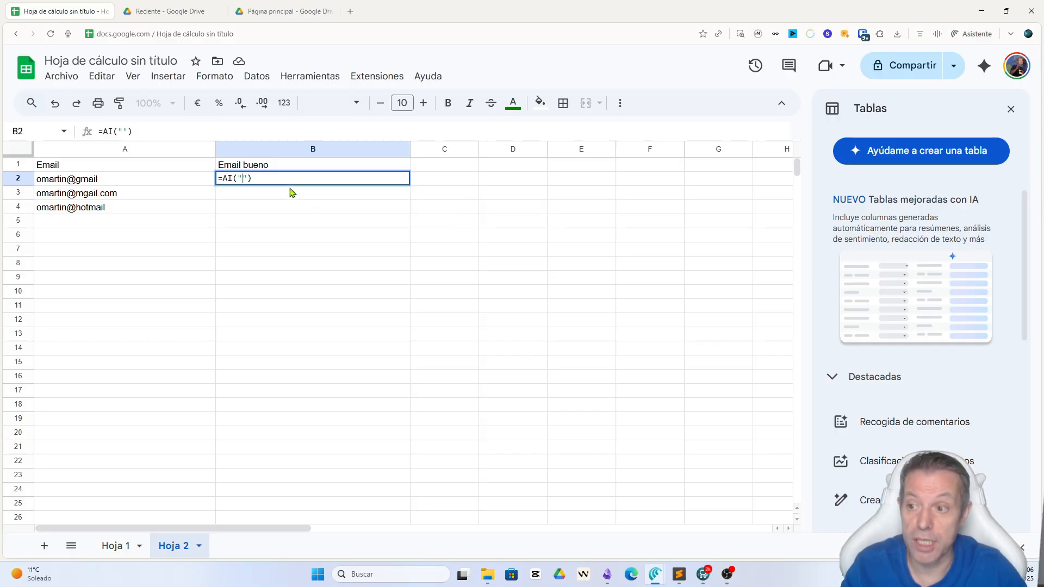
pyautogui.write('Aquí')
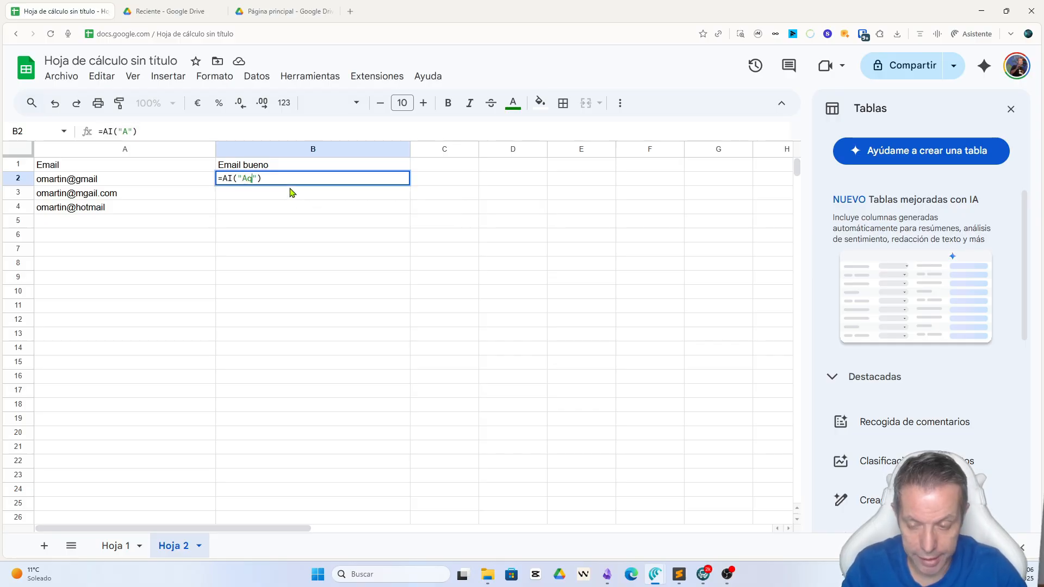
pyautogui.write(' tienes un email ')
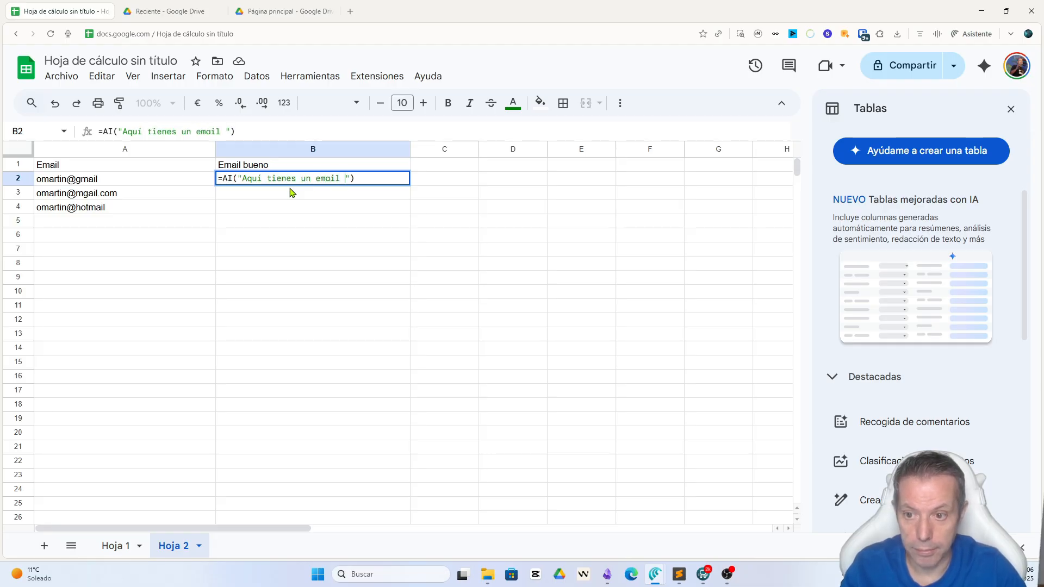
pyautogui.write('y quiero que com')
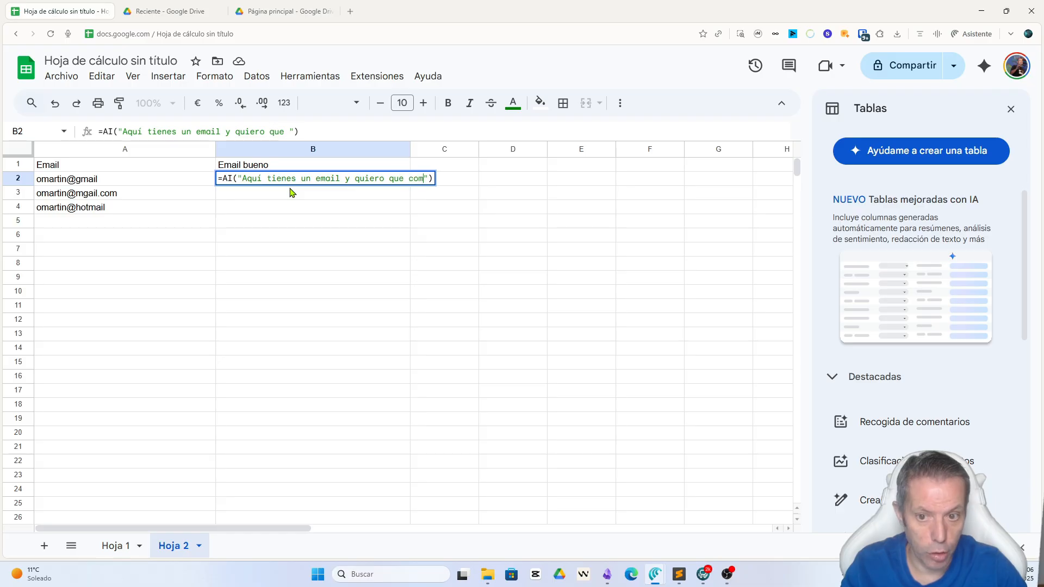
pyautogui.write('pruebes que est')
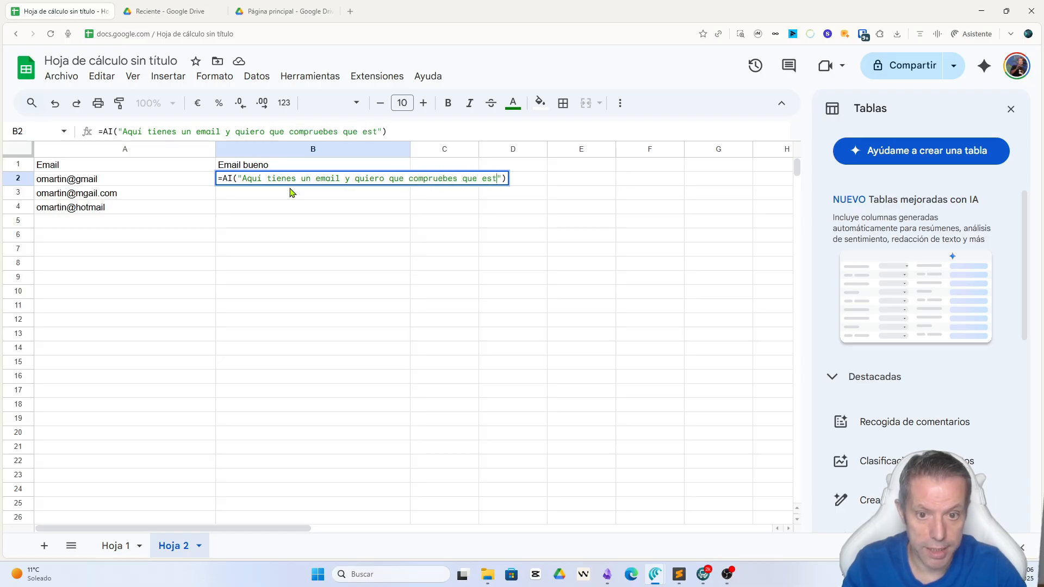
pyautogui.write('é bien est')
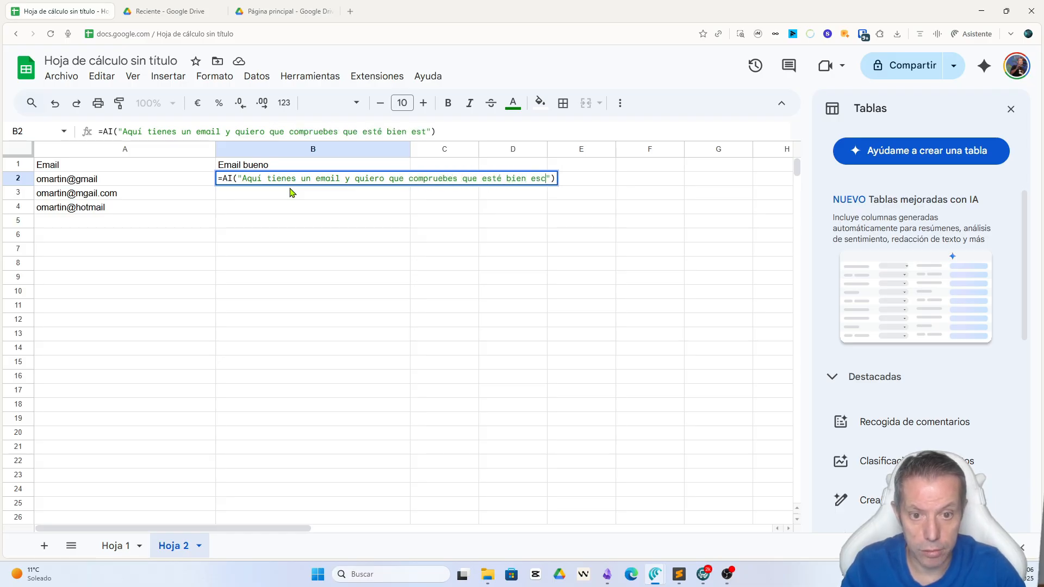
pyautogui.write('rito y si de')
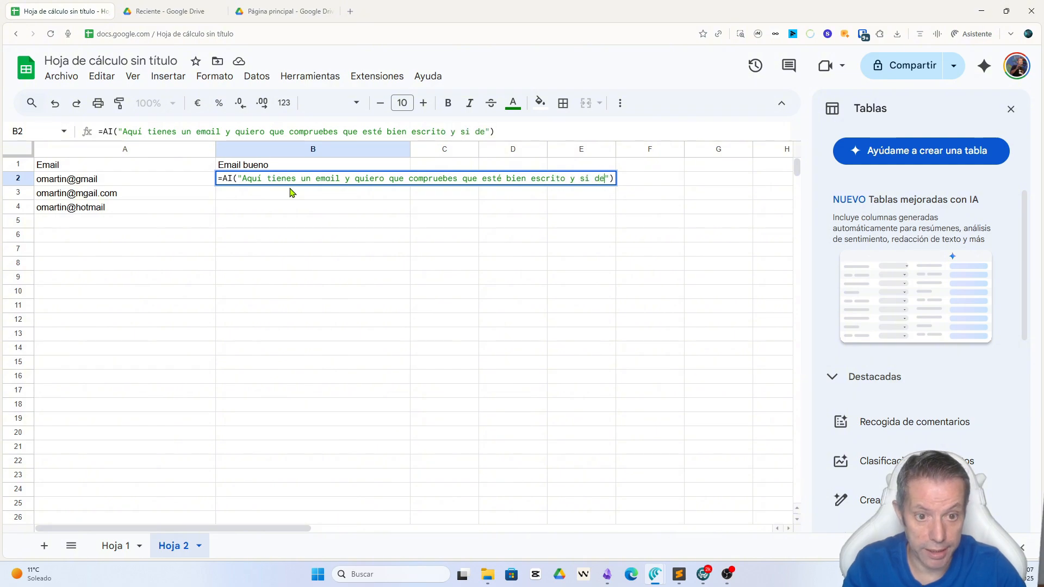
pyautogui.write('tectas que est')
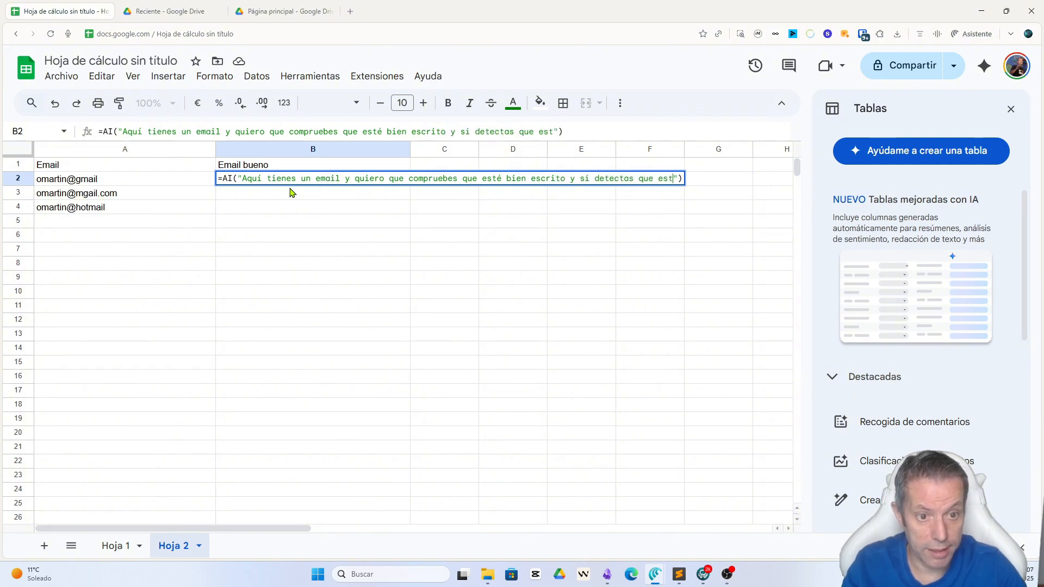
pyautogui.write('á mal corregil')
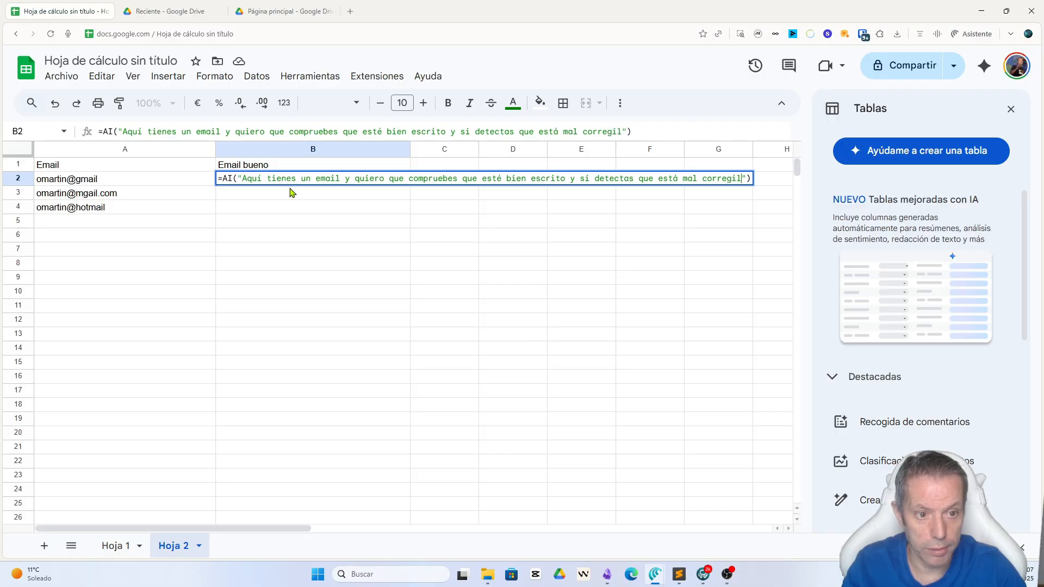
# Step: Extend the AI prompt in B2 with "y si detectas que está mal corrígelo"
pyautogui.press('BackSpace')
pyautogui.press('BackSpace')
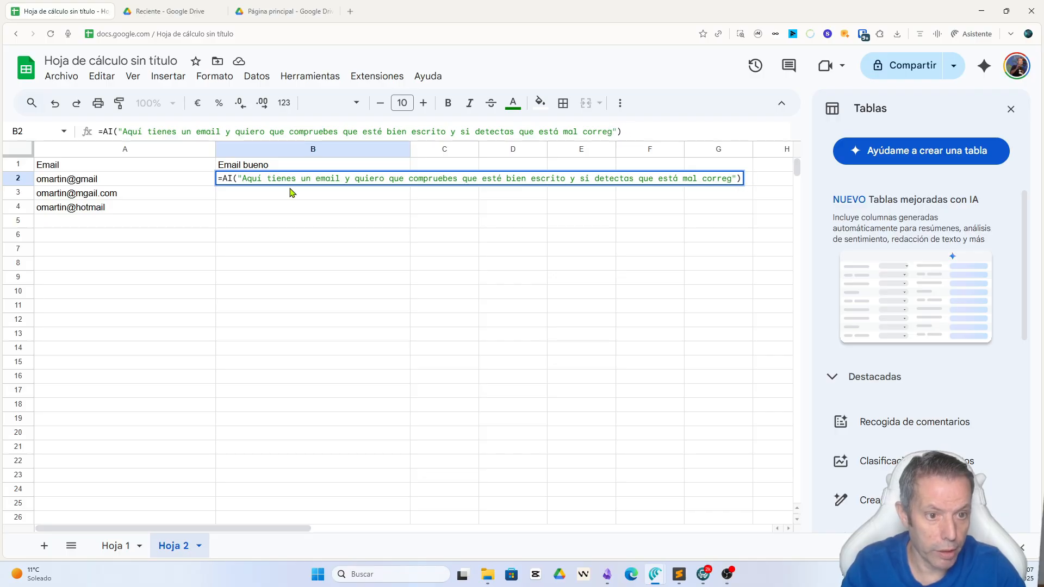
pyautogui.press('BackSpace')
pyautogui.press('BackSpace')
pyautogui.write('igl')
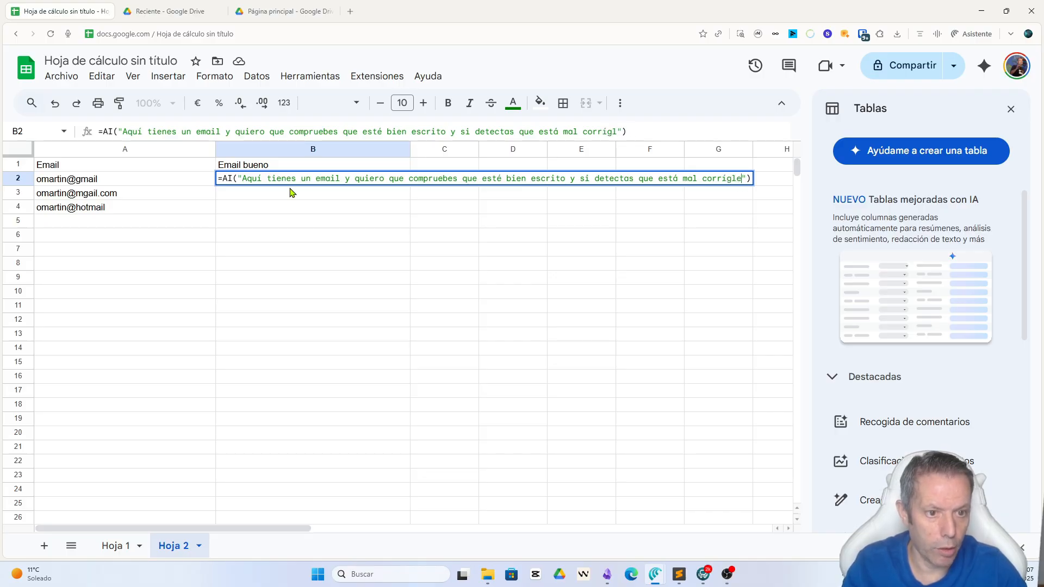
pyautogui.press('BackSpace')
pyautogui.write('elo"')
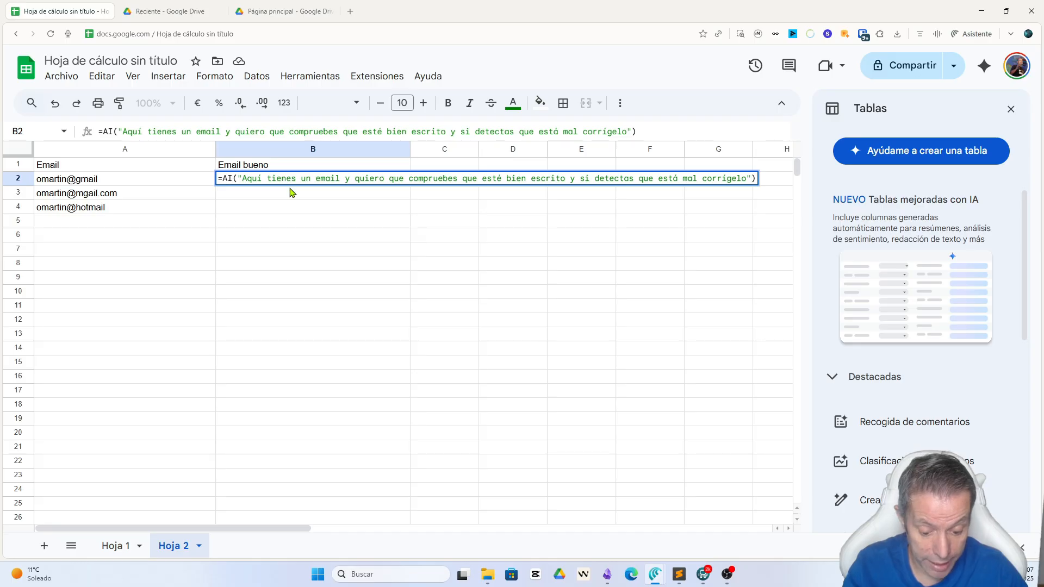
pyautogui.write('&')
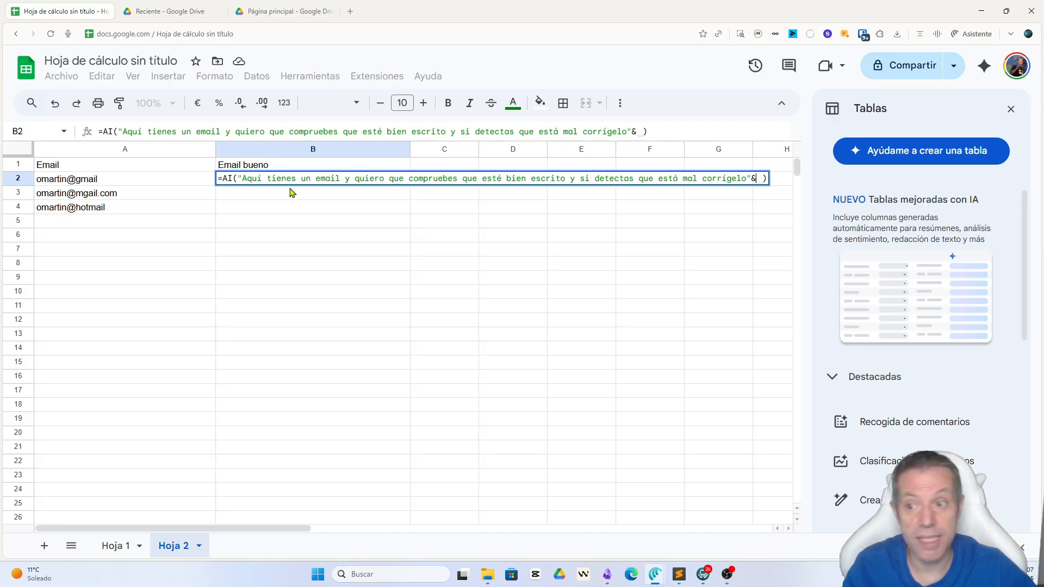
# Step: Append a reference to cell A2 after the prompt text with "&" and run the AI formula
pyautogui.click(136, 182)
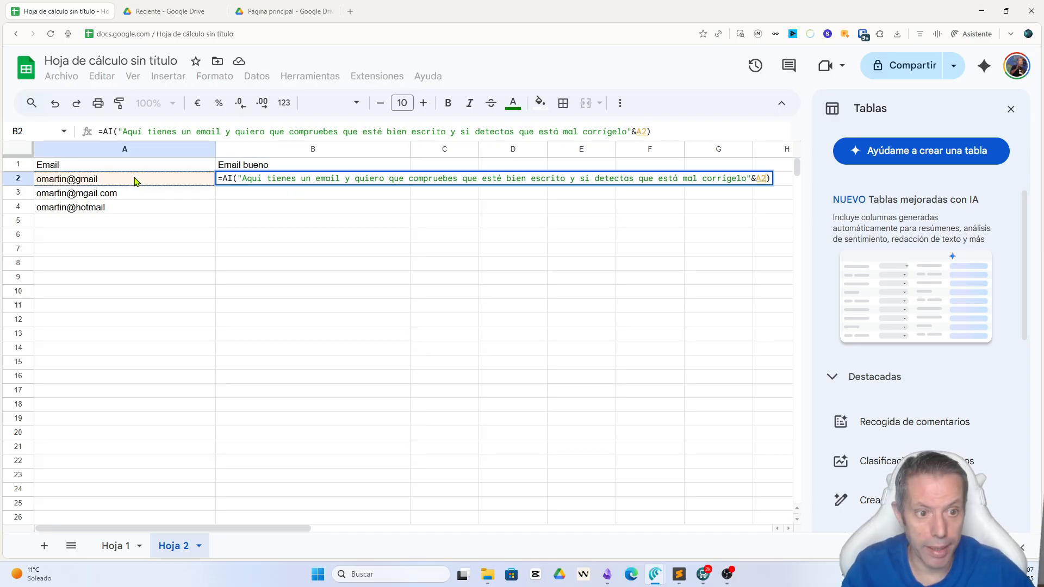
pyautogui.press('Return')
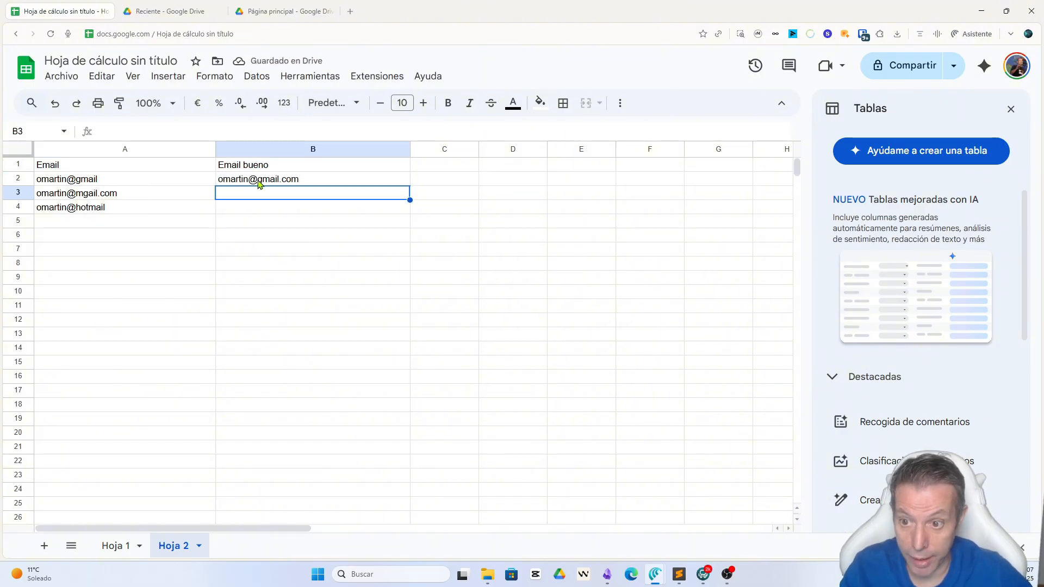
# Step: Fill the AI formula from B2 down to B4 and reselect B2 to show its formula
pyautogui.click(335, 182)
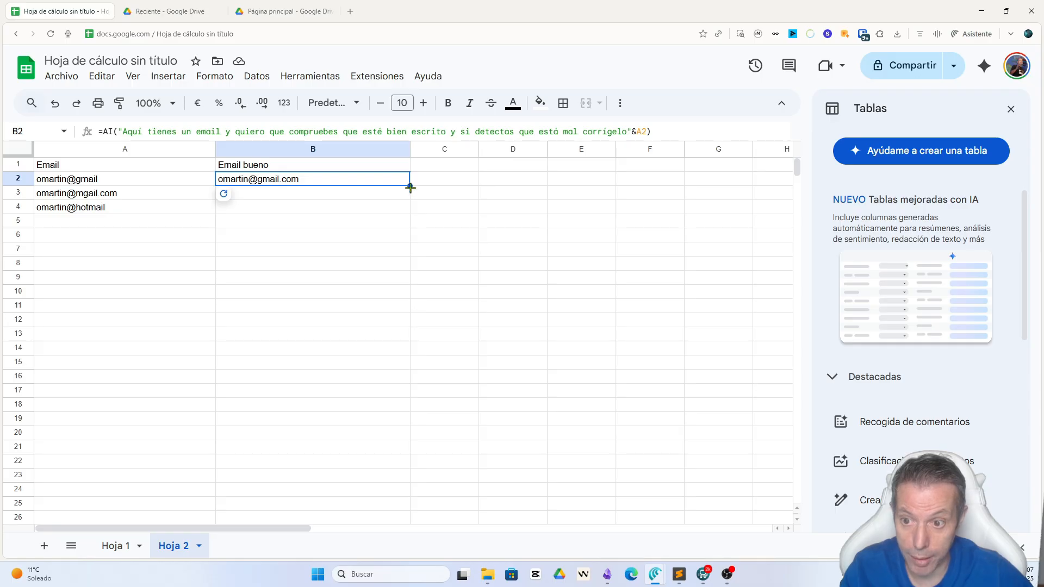
pyautogui.moveTo(410, 186); pyautogui.dragTo(410, 214)
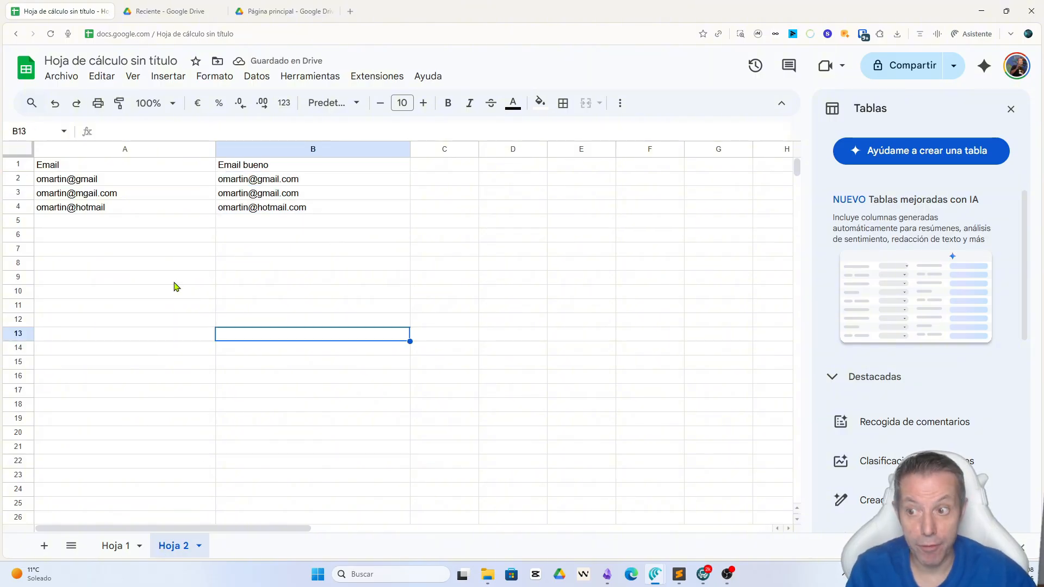
pyautogui.click(277, 180)
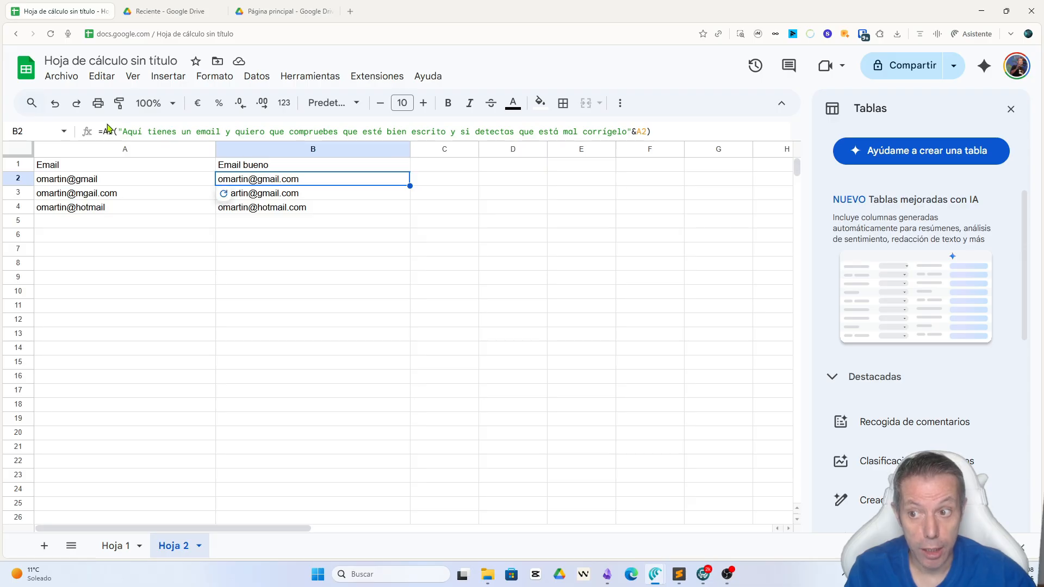
# Step: Add a new sheet and enter the headers "Dato" in A1 and "Tipo de dato" in B1
pyautogui.click(44, 546)
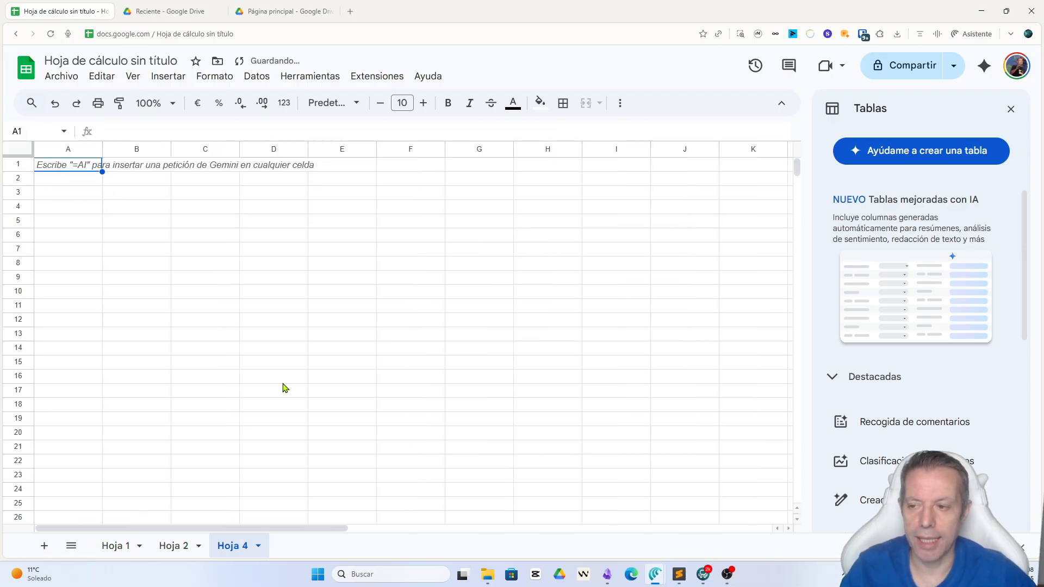
pyautogui.write('Dato')
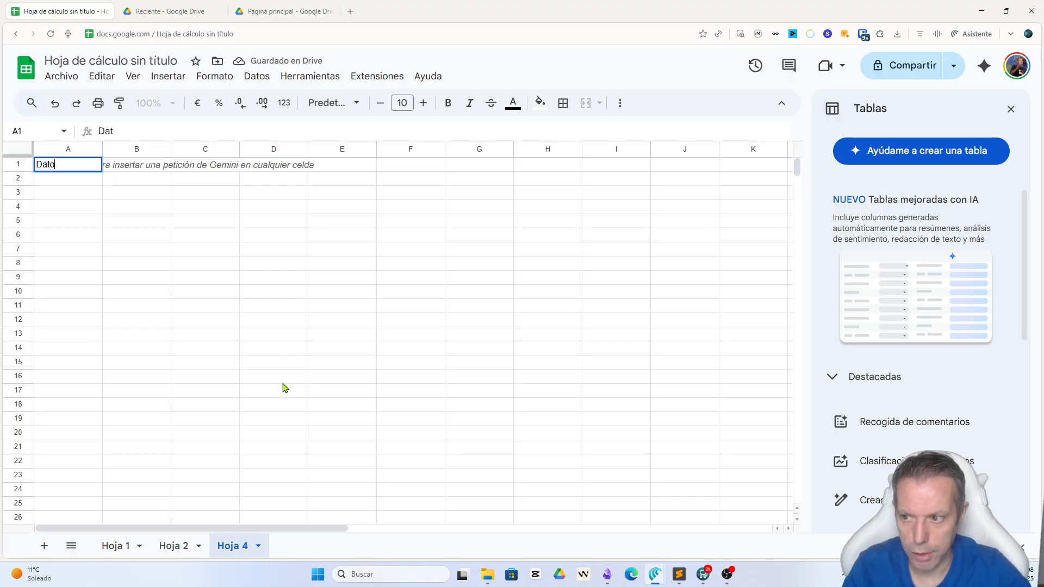
pyautogui.press('Tab')
pyautogui.write('Tipo de')
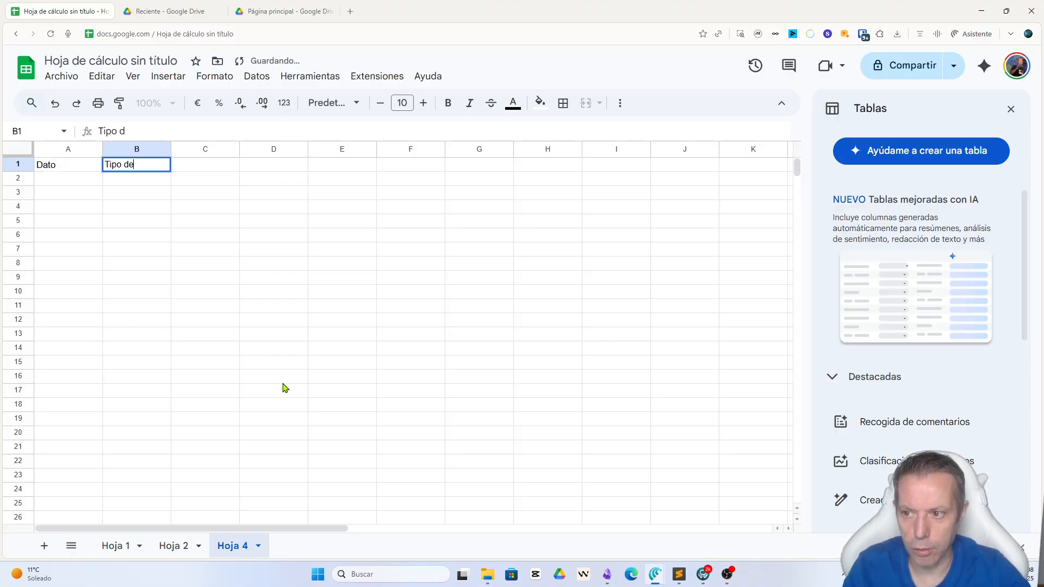
pyautogui.write(' dato')
pyautogui.press('Return')
# Step: Enter "España" in A2 and "Brasil" in A3 under the "Dato" header
pyautogui.write('España')
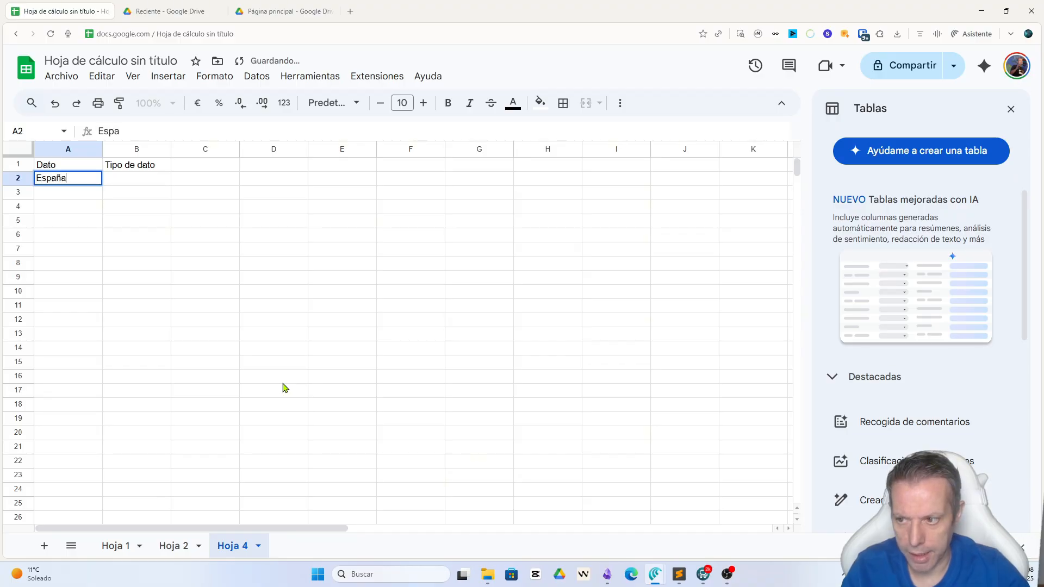
pyautogui.press('Return')
pyautogui.write('Bra')
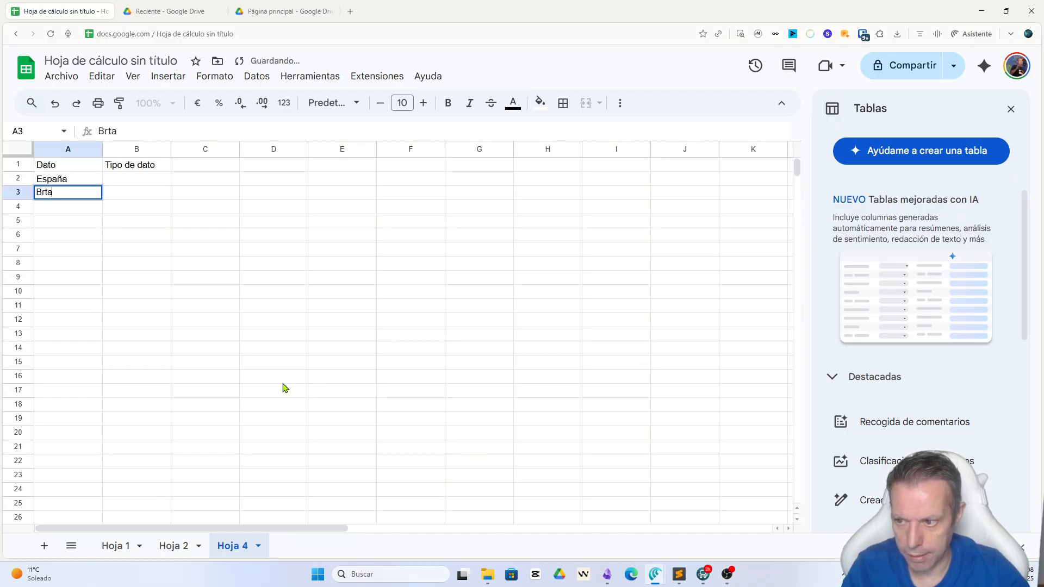
pyautogui.write('si')
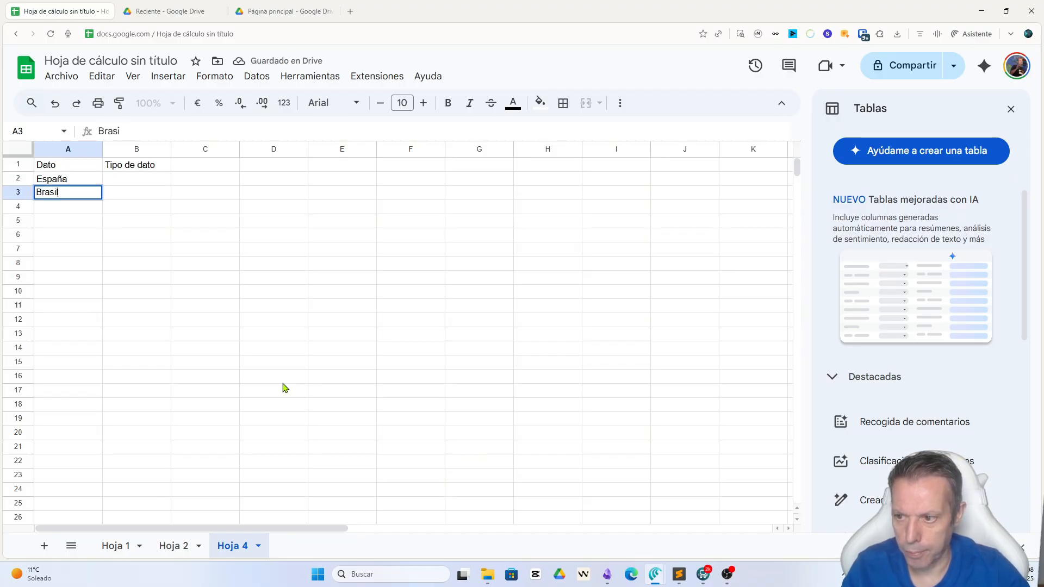
pyautogui.write('l')
pyautogui.press('Return')
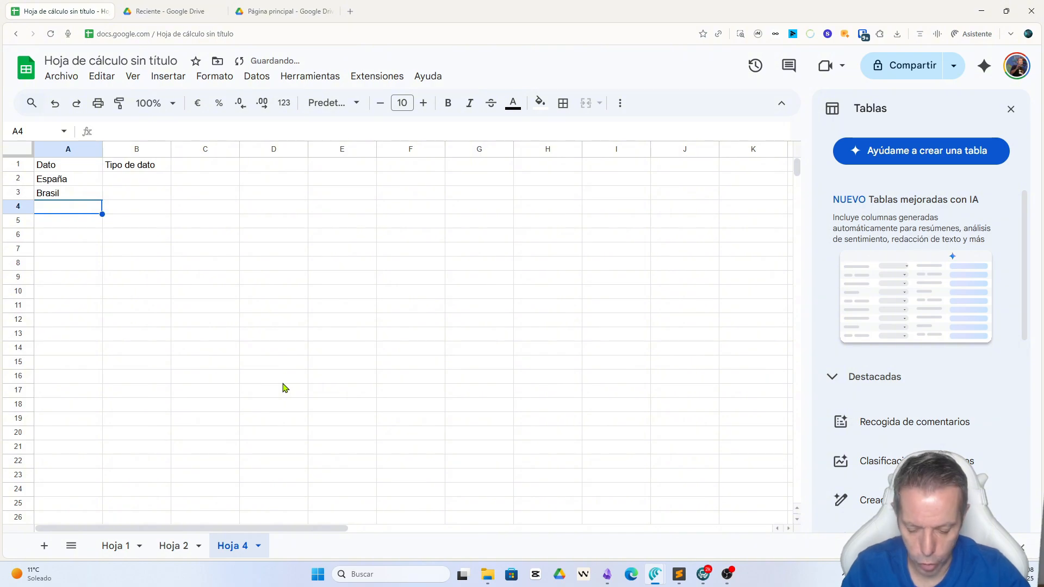
# Step: Enter 49002 in A4 and a sample Gmail address in A5
pyautogui.write('49002')
pyautogui.press('Return')
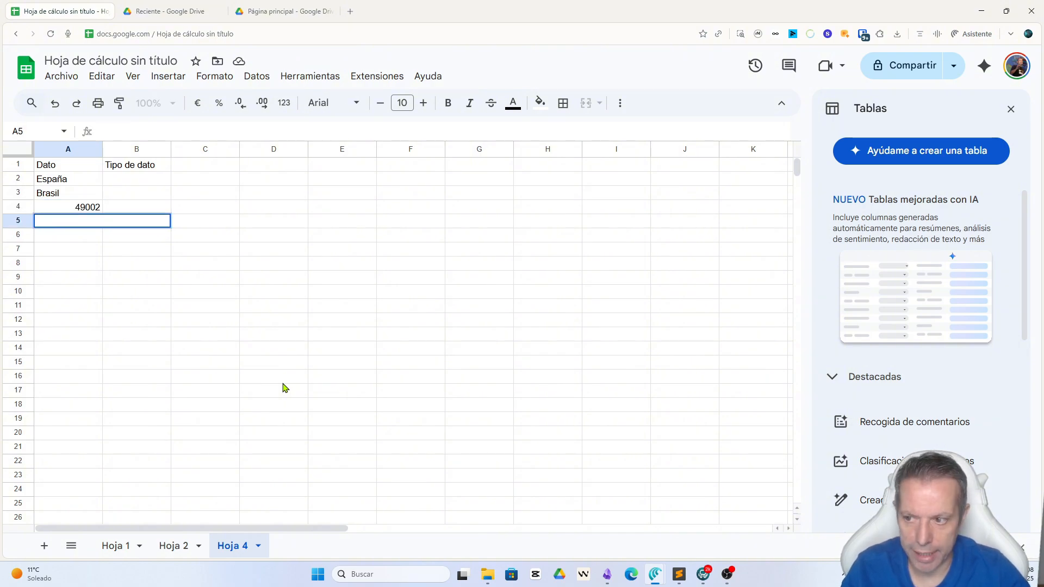
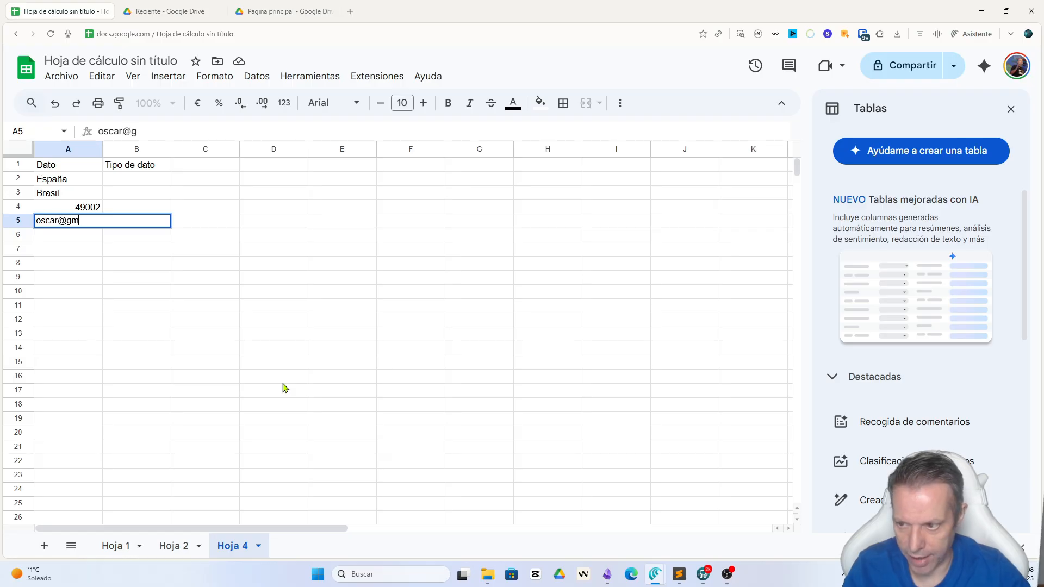
pyautogui.press('Tab')
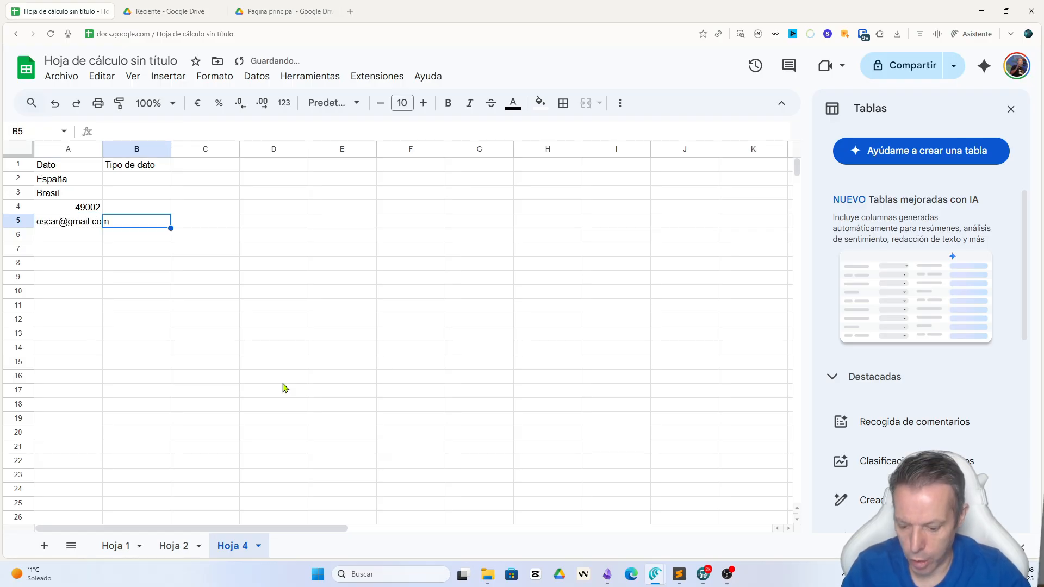
# Step: Enter the formula =AI("Dime el tipo de dato que es, pais, cp, email etc"&A2) in B2
pyautogui.press('Up')
pyautogui.press('Up')
pyautogui.press('Up')
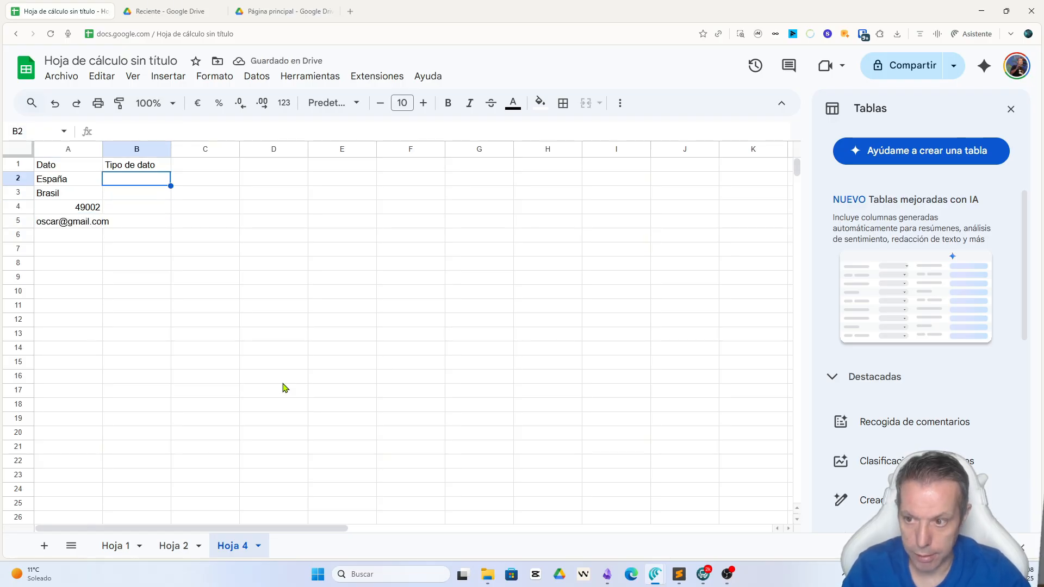
pyautogui.write('=AI("D')
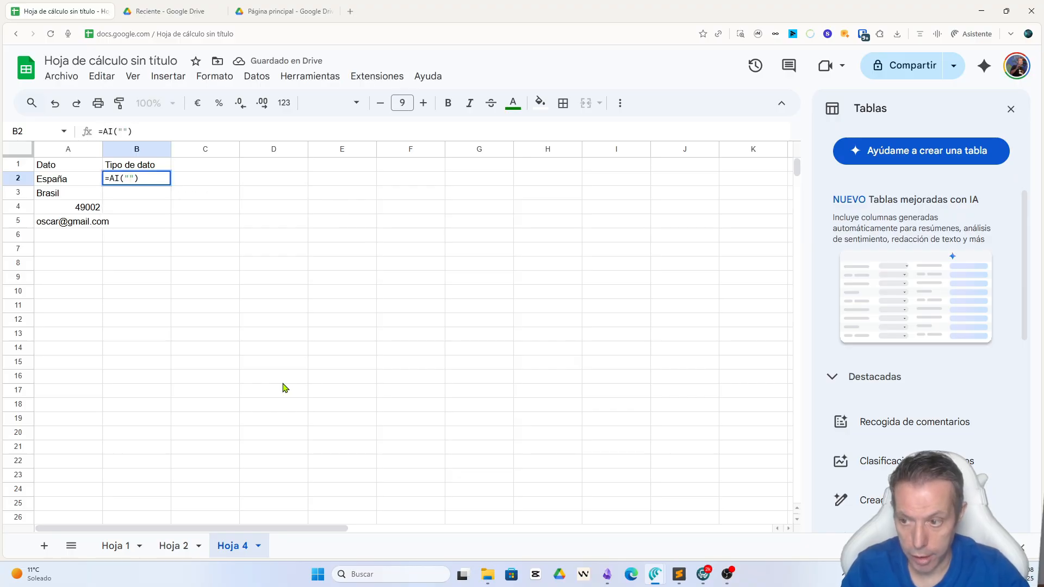
pyautogui.write('ime el tipo de d')
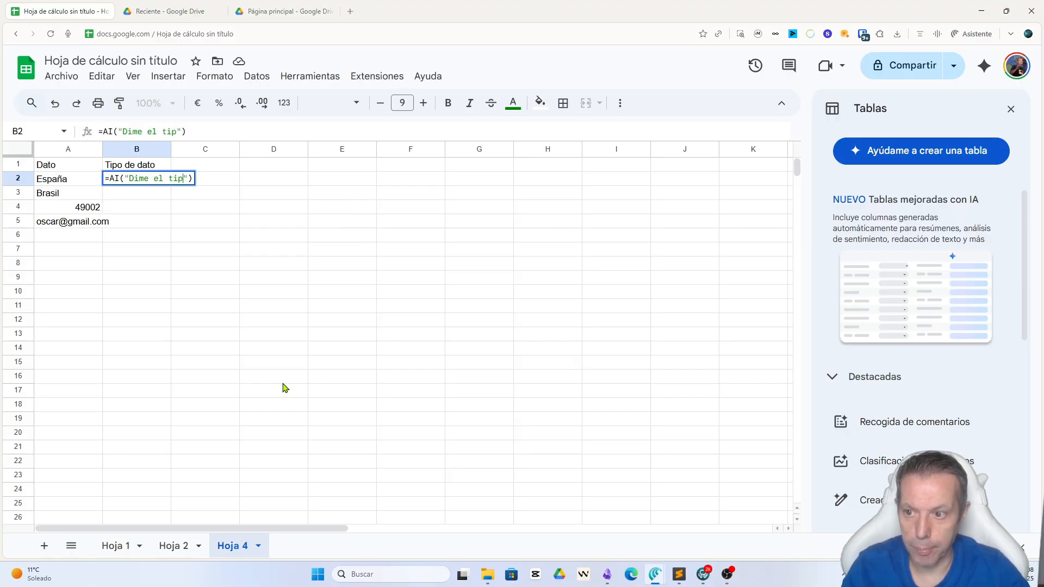
pyautogui.write('ato que es')
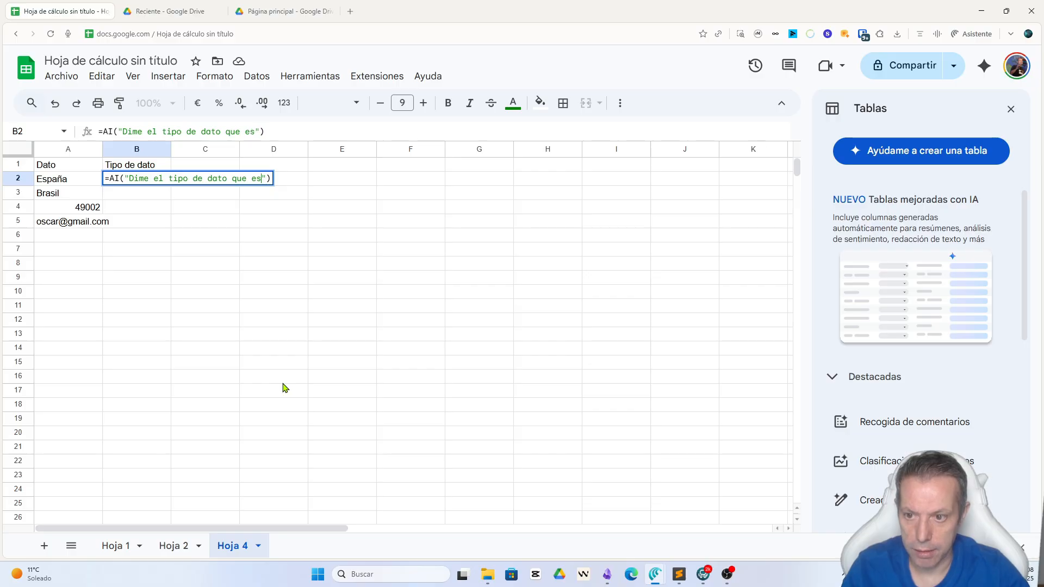
pyautogui.write(', pais, ')
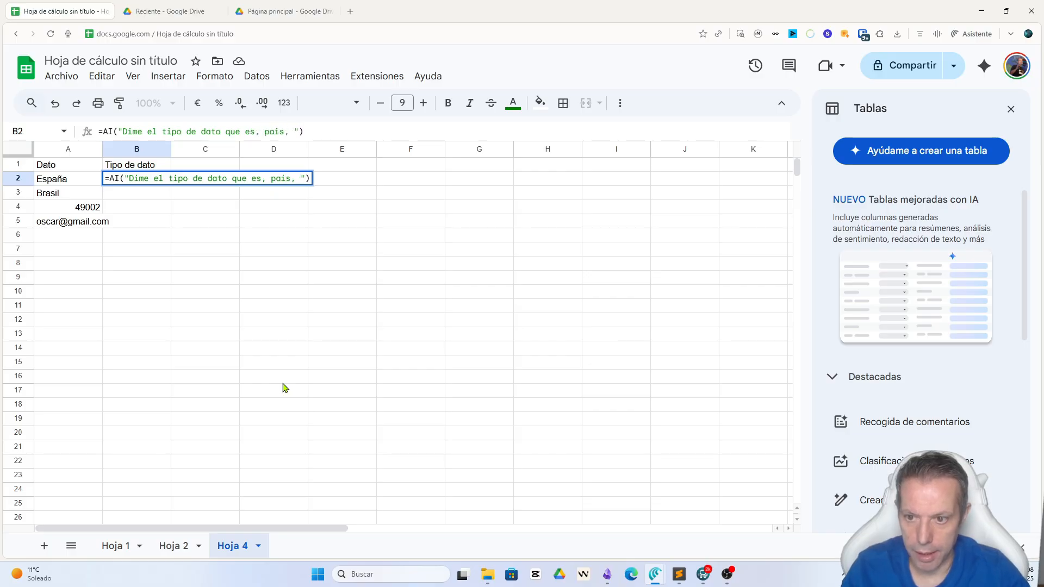
pyautogui.write('cp')
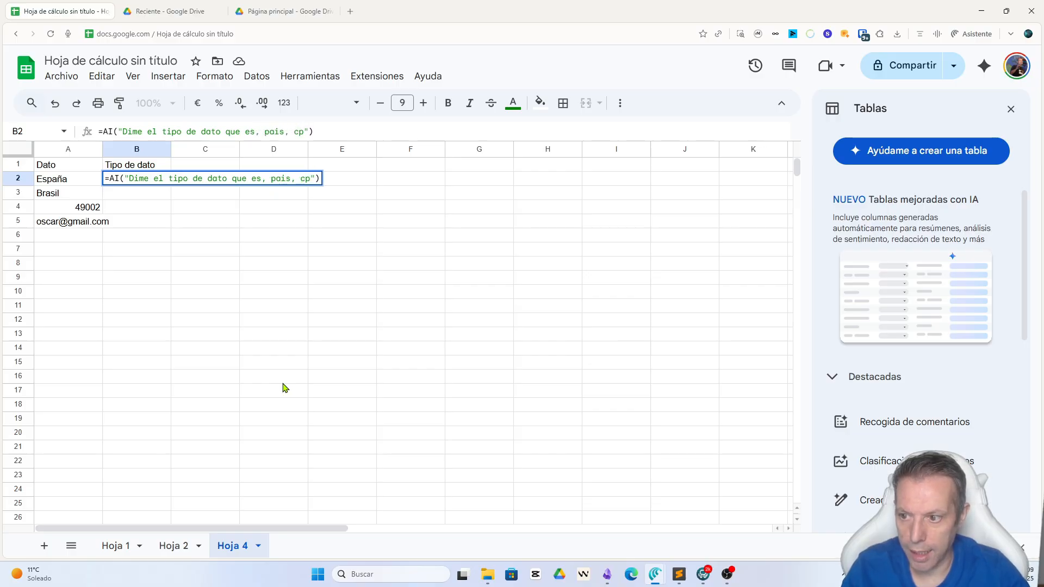
pyautogui.write(', email etc')
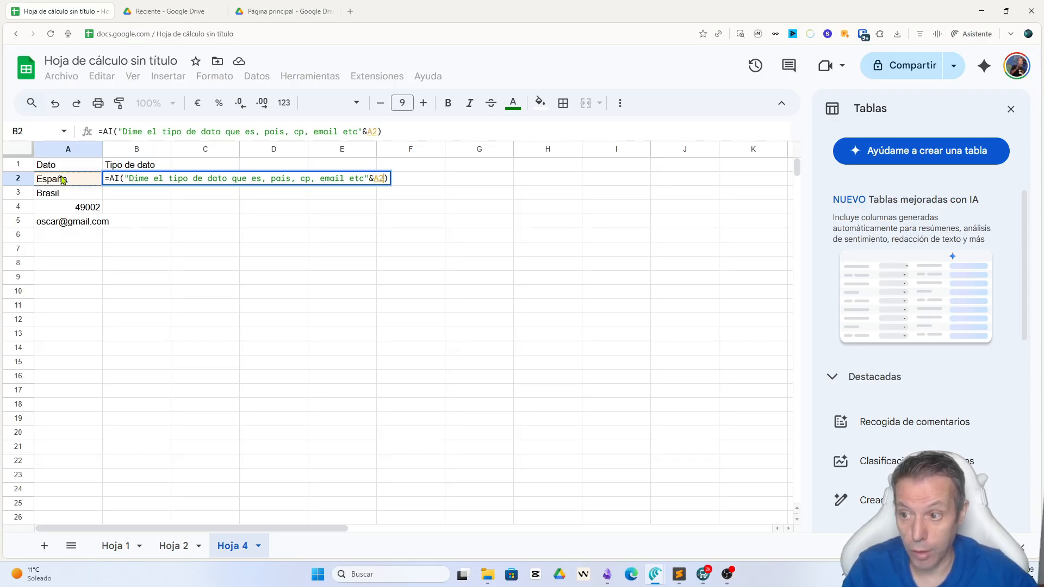
pyautogui.press('Return')
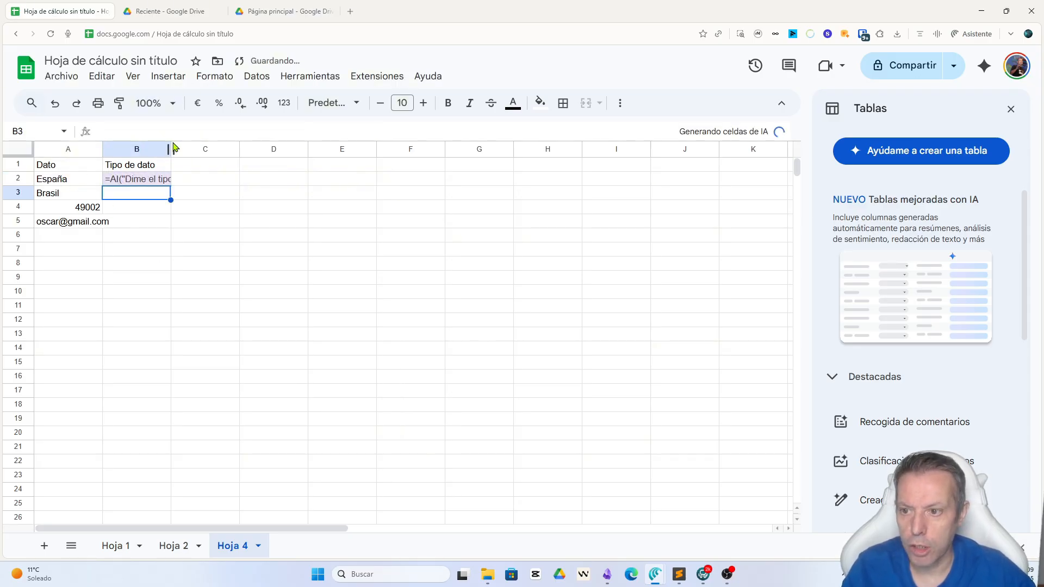
# Step: Widen column B and fill the AI formula from B2 down to B6, generating the results
pyautogui.moveTo(171, 149); pyautogui.dragTo(303, 234)
pyautogui.click(238, 180)
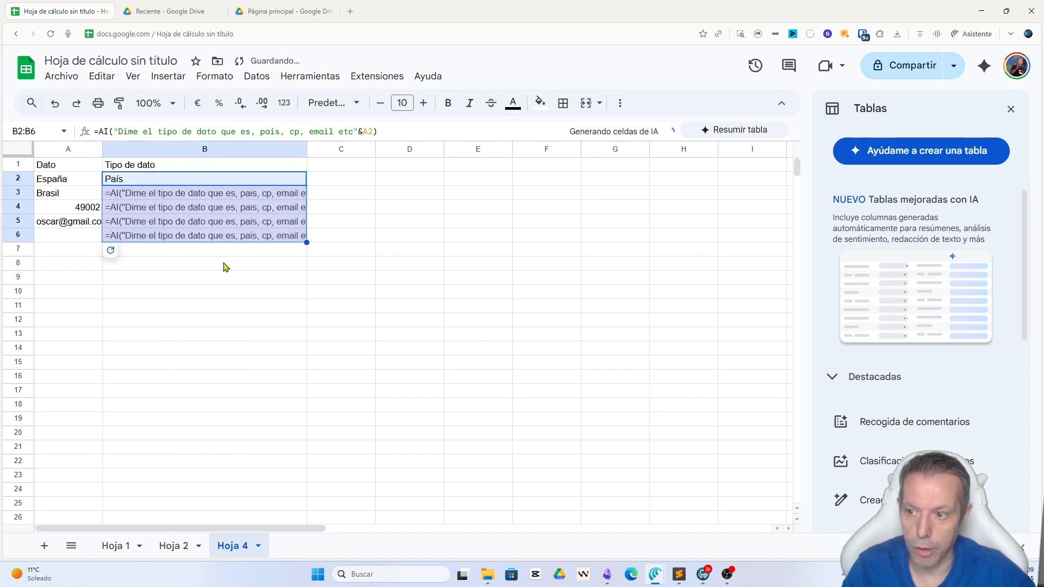
pyautogui.click(305, 282)
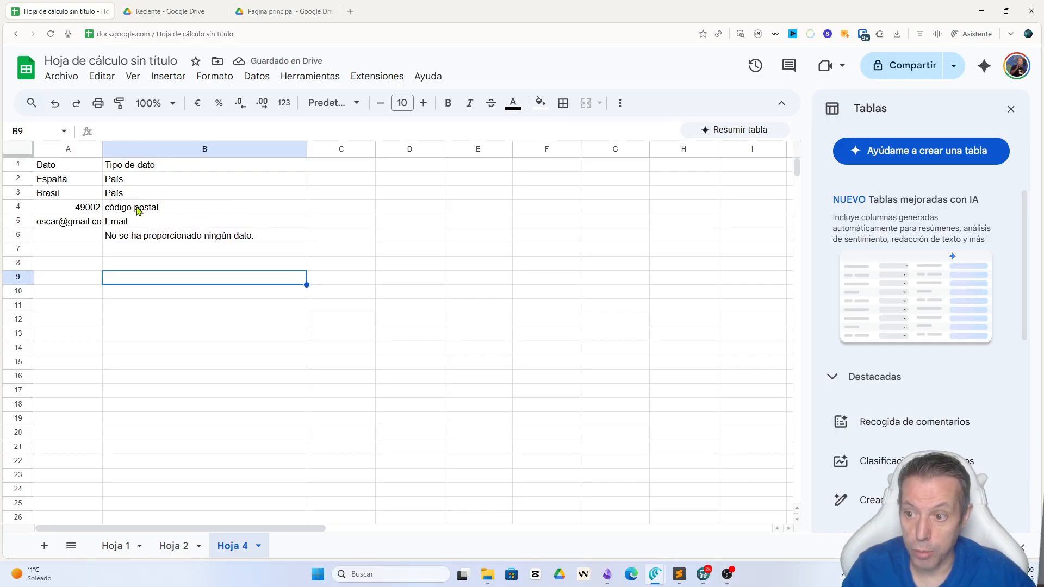
# Step: Delete the surplus AI result in B6, beside the empty data cell
pyautogui.click(148, 235)
pyautogui.press('Delete')
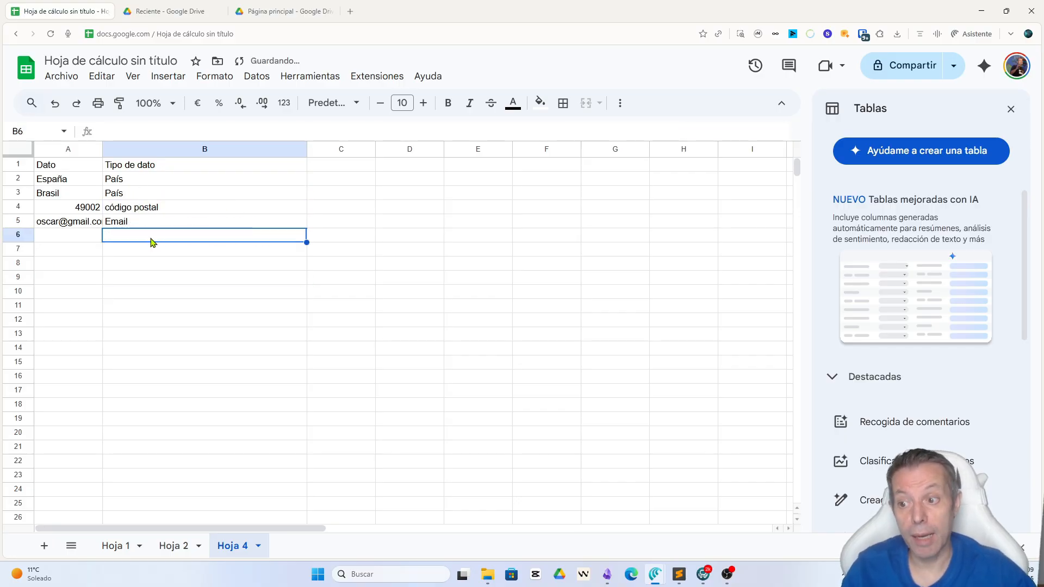
pyautogui.click(168, 277)
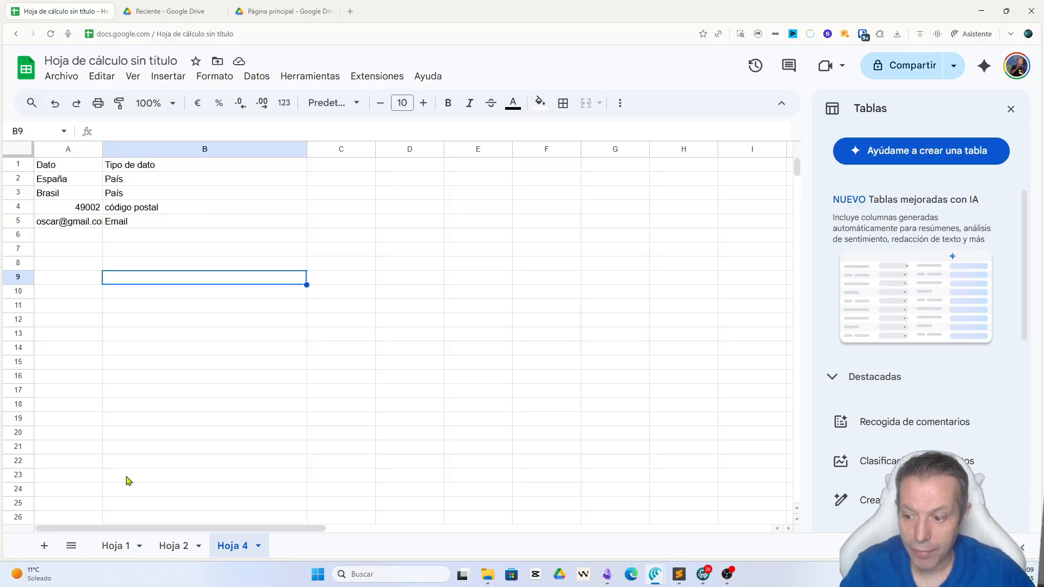
# Step: In a new sheet, ask Gemini "añade una tabla con datos demo de los maximos goleadores de la liga española, con los kpis mas importantes"
pyautogui.click(42, 547)
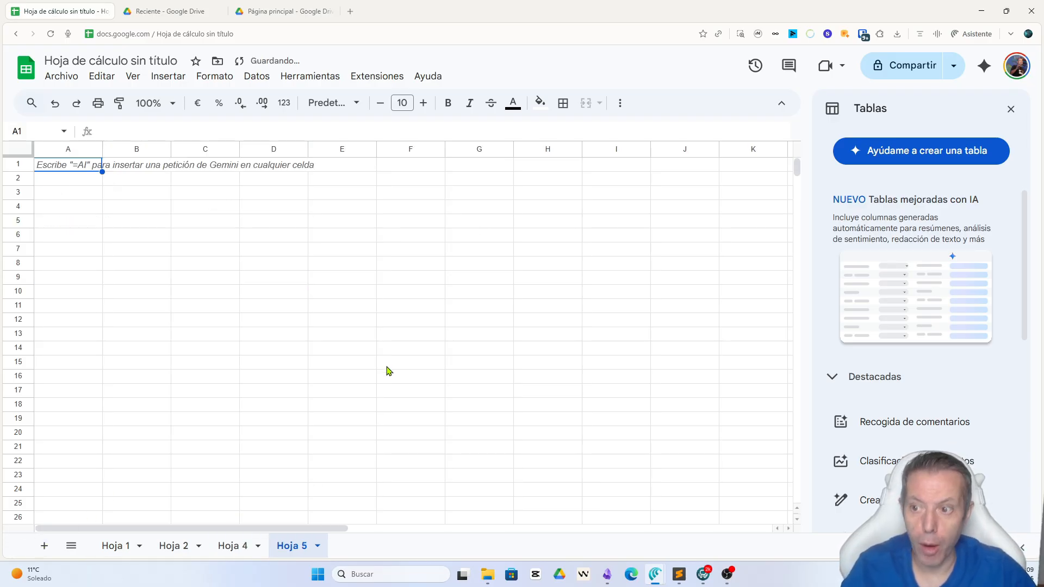
pyautogui.click(982, 68)
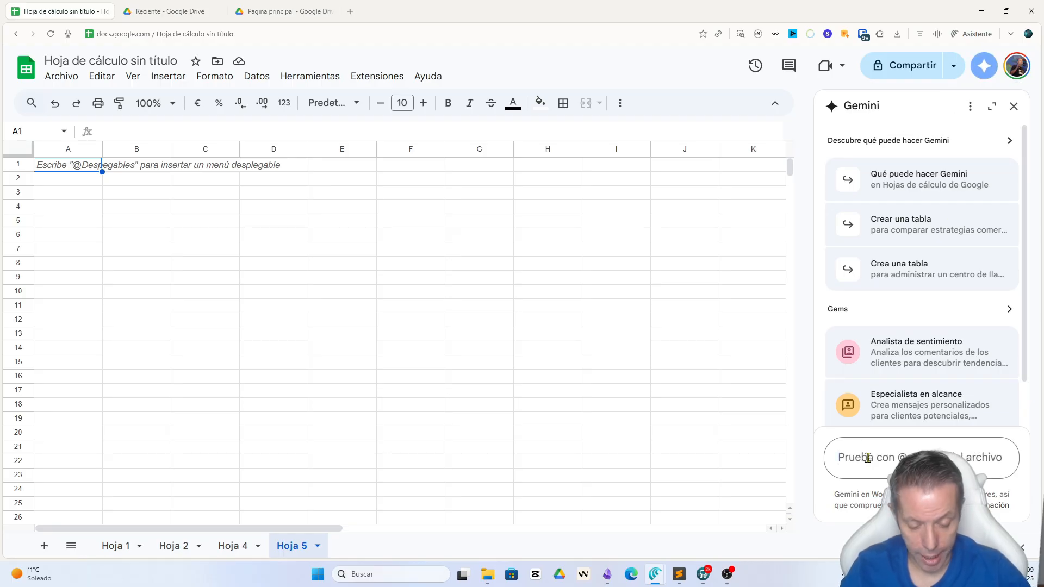
pyautogui.write('a')
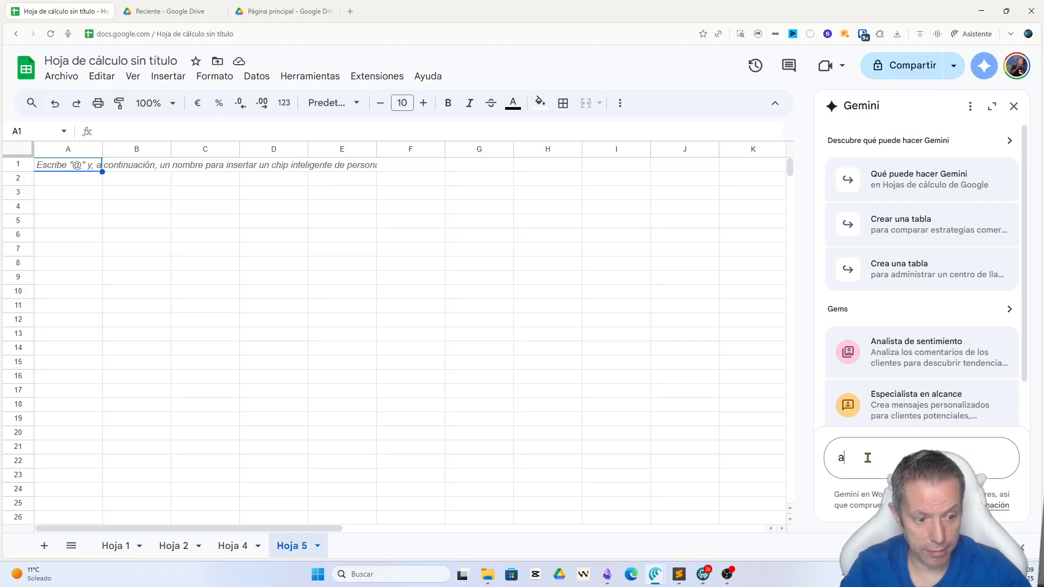
pyautogui.write('ñade una tab')
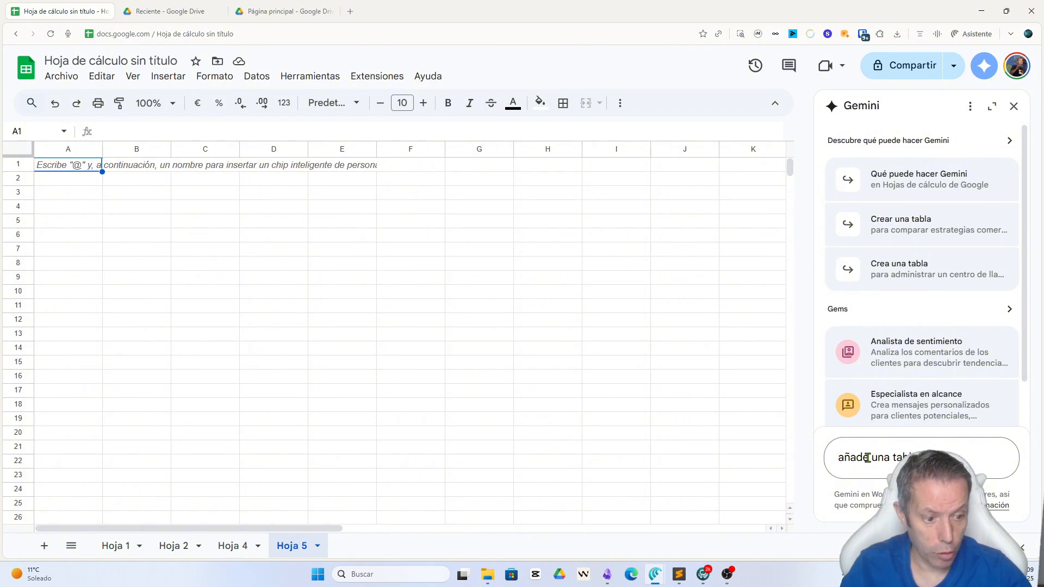
pyautogui.write('la con datos demo de los maximo')
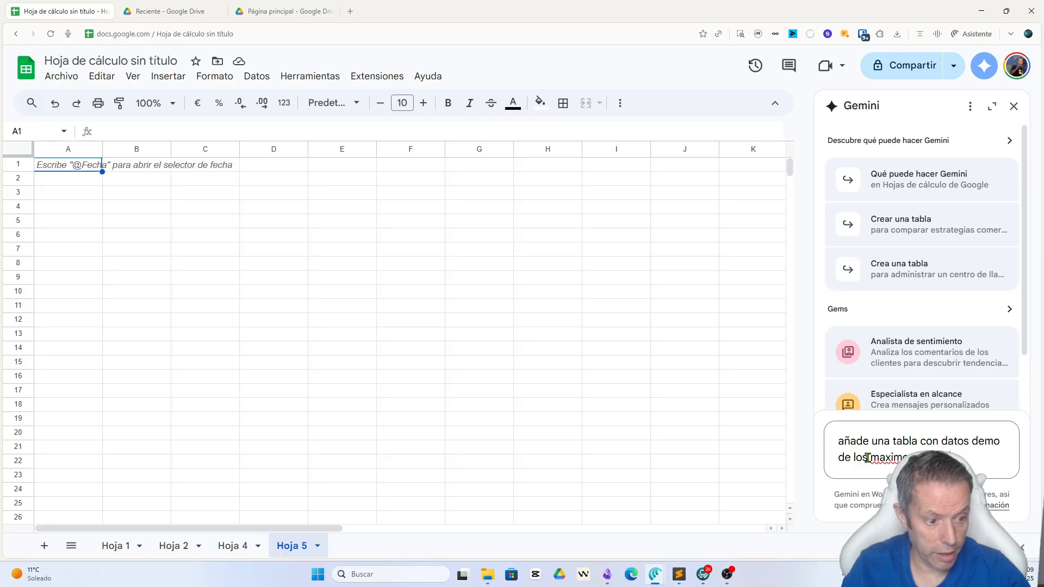
pyautogui.write('s goleadores de la liga ')
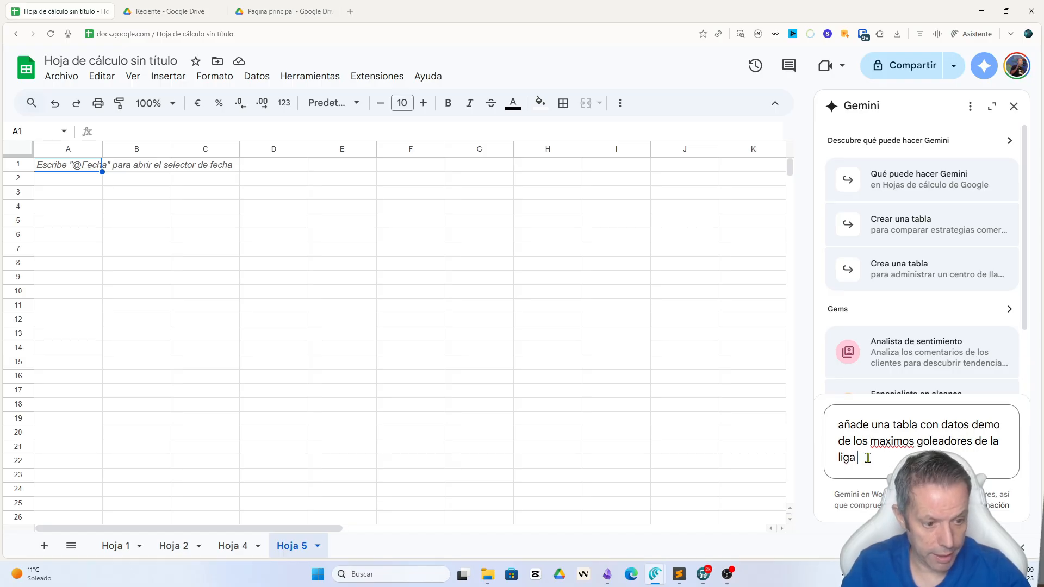
pyautogui.write('española, con los kpis ')
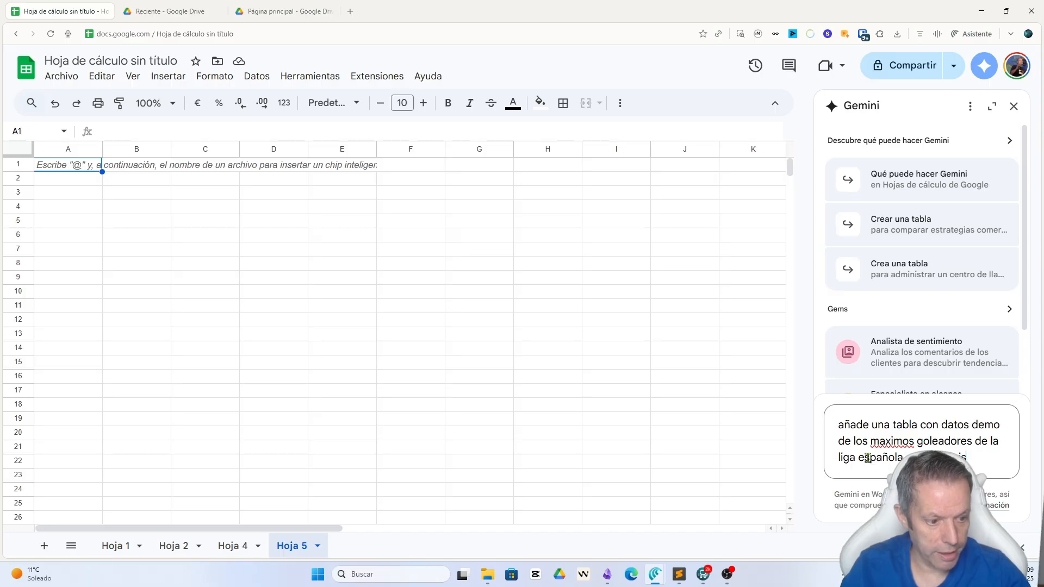
pyautogui.write('mas importn')
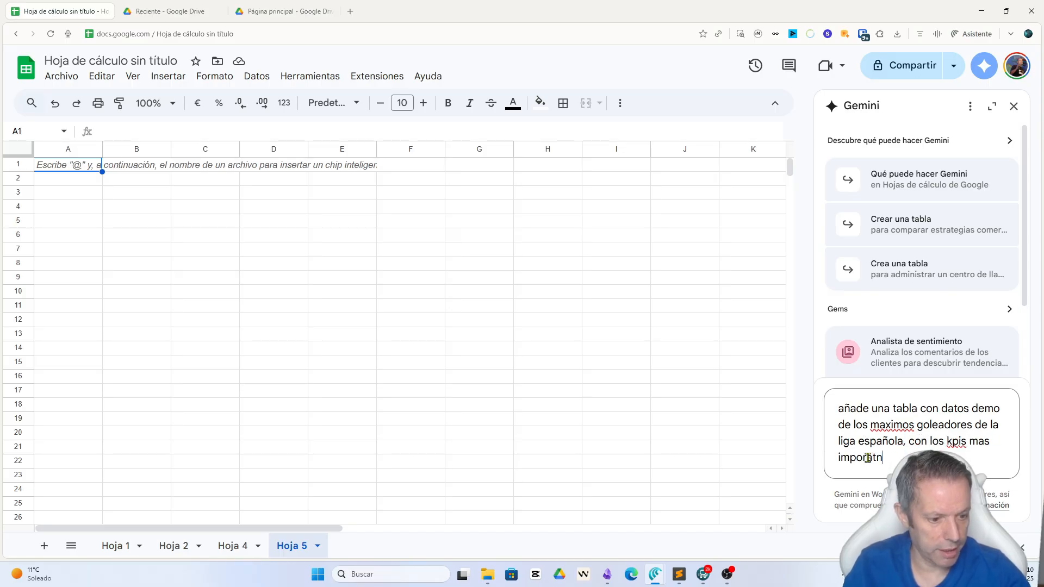
pyautogui.press('BackSpace')
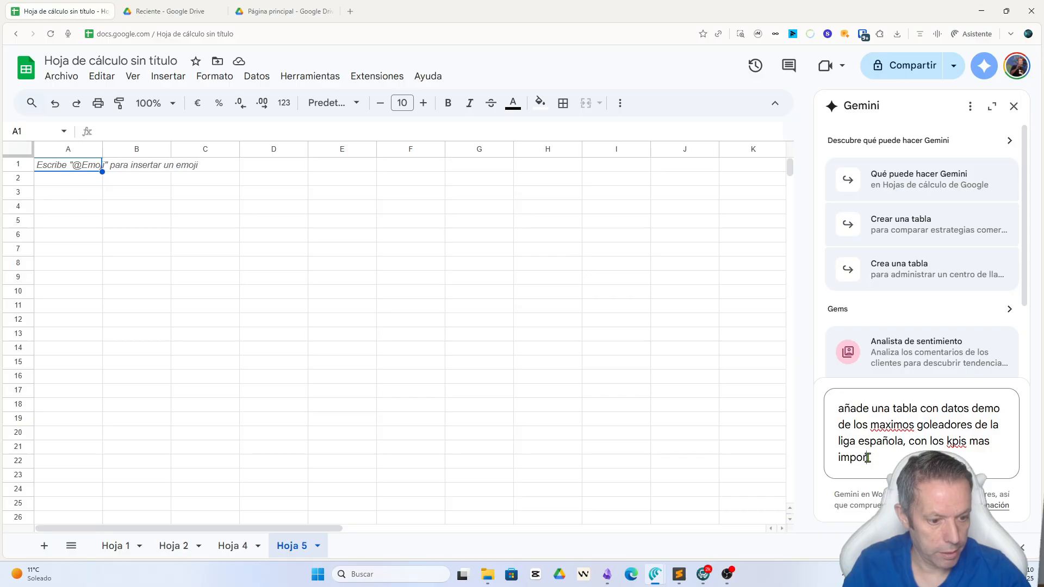
pyautogui.write('antes')
pyautogui.press('Return')
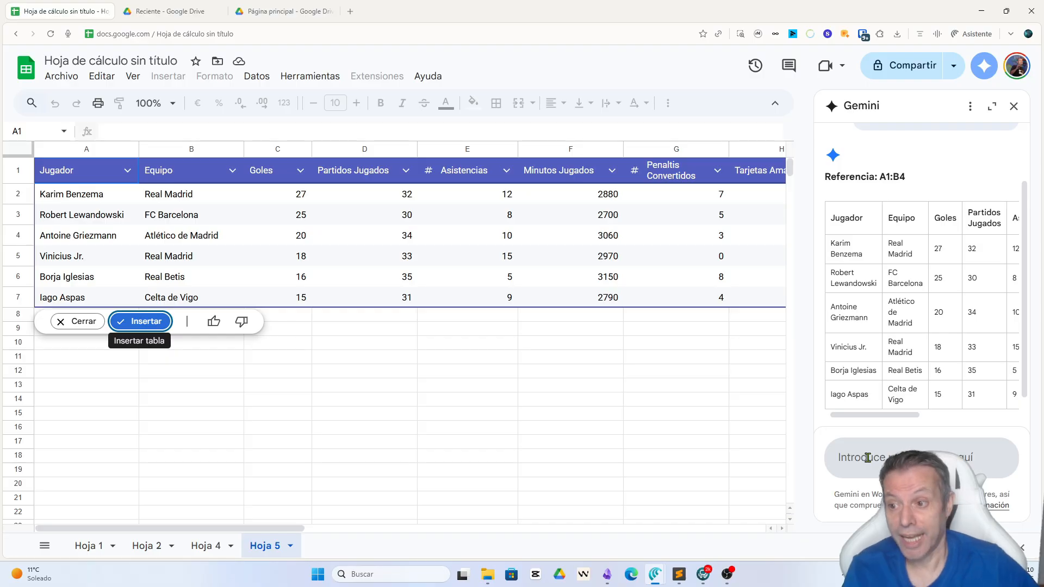
# Step: Insert the top-scorers table proposed by Gemini into the sheet and look over its columns
pyautogui.click(140, 321)
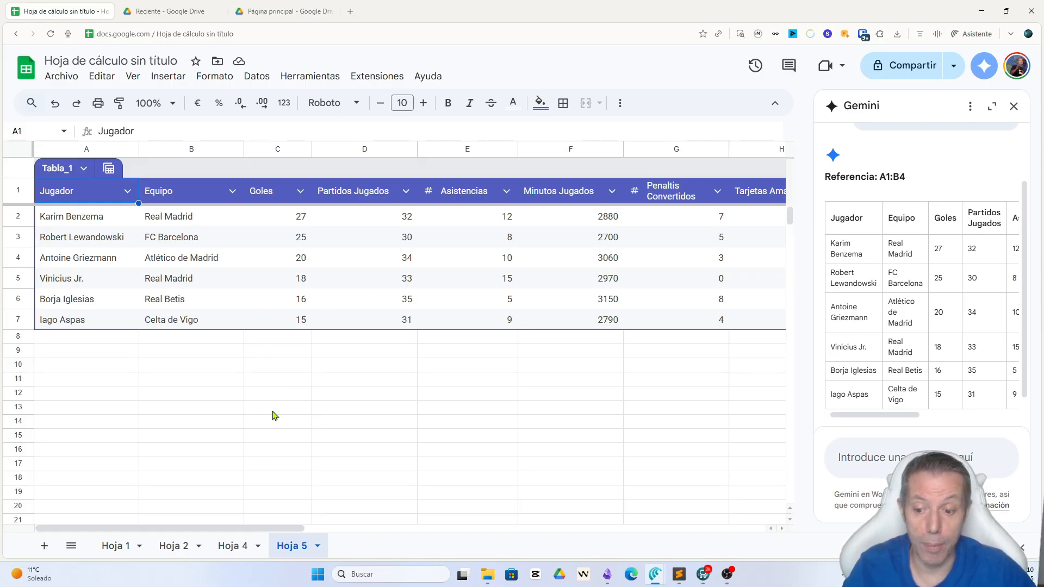
pyautogui.moveTo(247, 529); pyautogui.dragTo(175, 499)
pyautogui.click(188, 368)
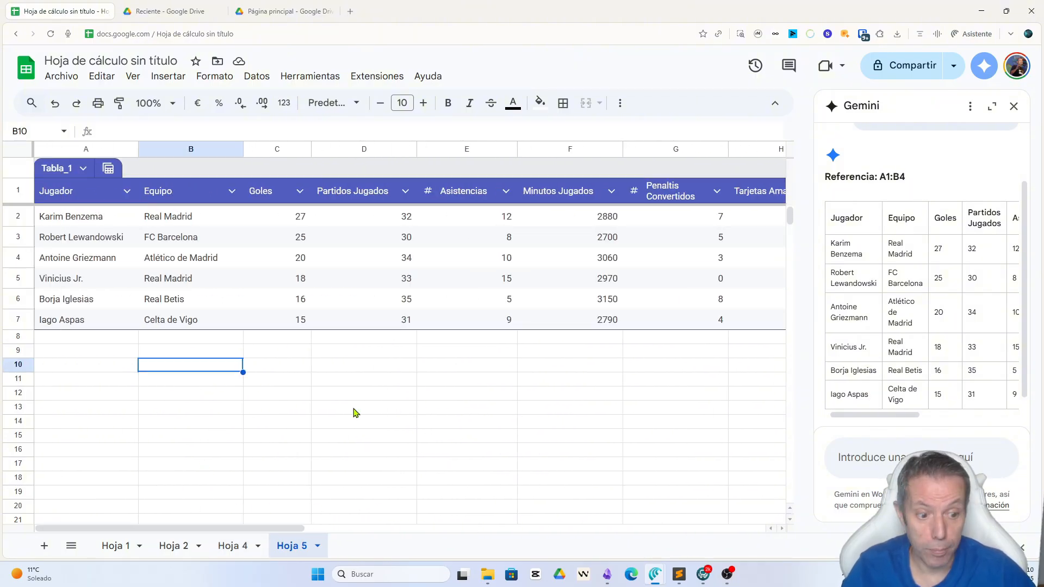
# Step: Ask Gemini "añade una grafica interesante sobre estos datos" for the top-scorers table
pyautogui.click(892, 460)
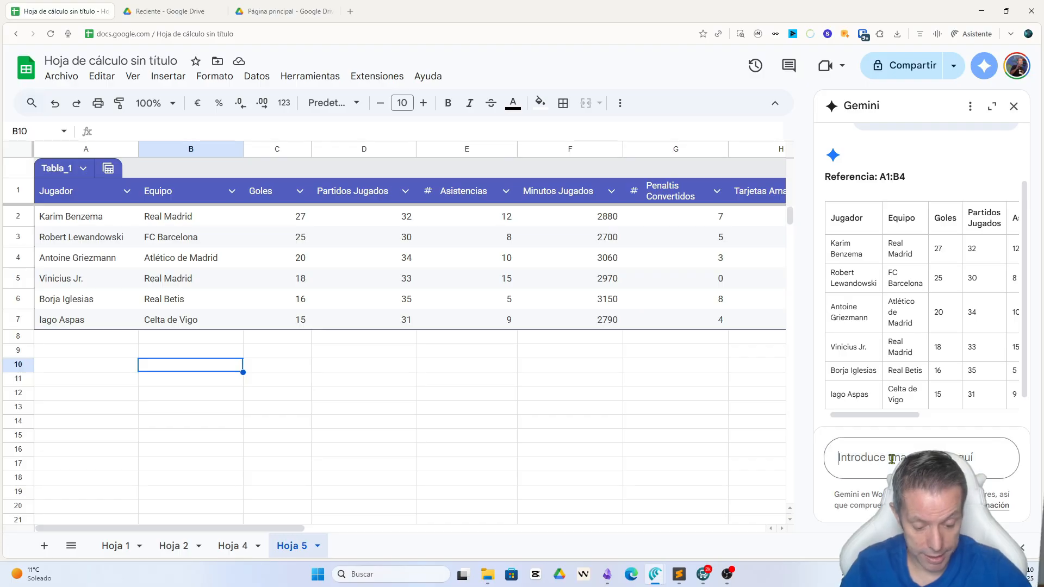
pyautogui.write('añade una grafica interesante s')
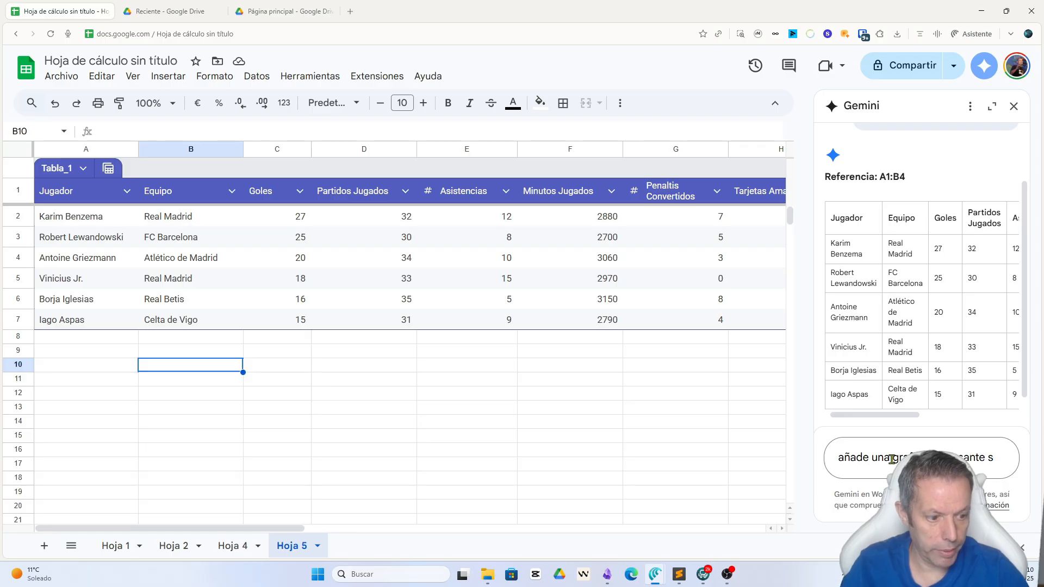
pyautogui.write('obre estos d')
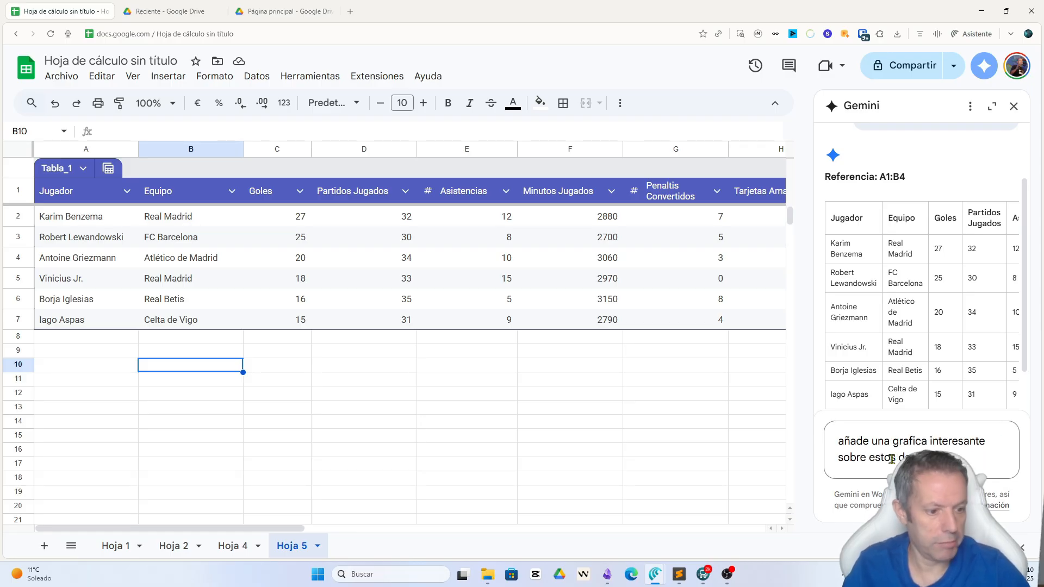
pyautogui.write('atos')
pyautogui.press('Return')
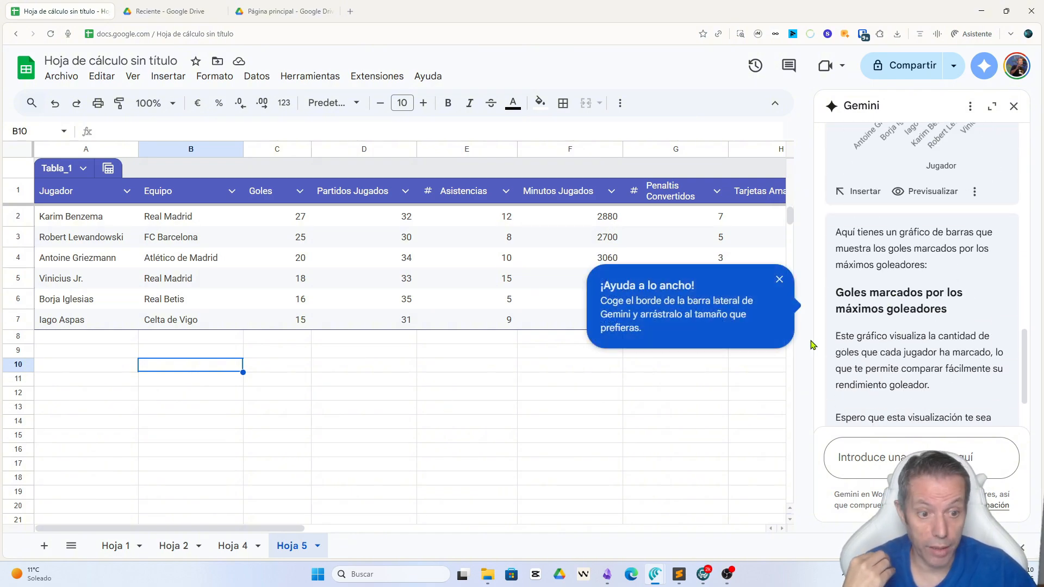
# Step: Insert Gemini's bar chart of goals per player into the spreadsheet and dismiss the source-data notice
pyautogui.click(862, 192)
pyautogui.click(429, 416)
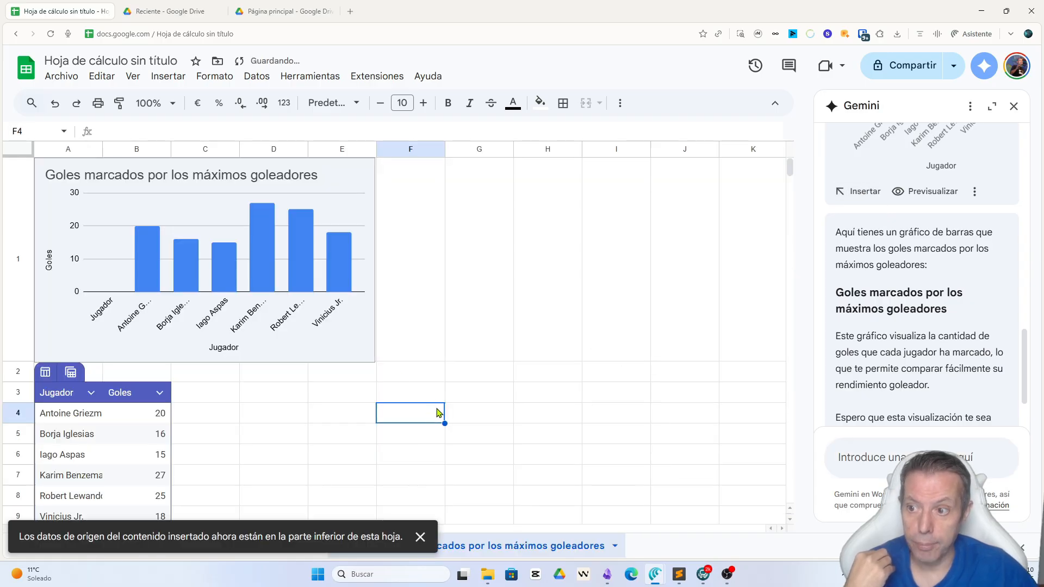
pyautogui.click(421, 535)
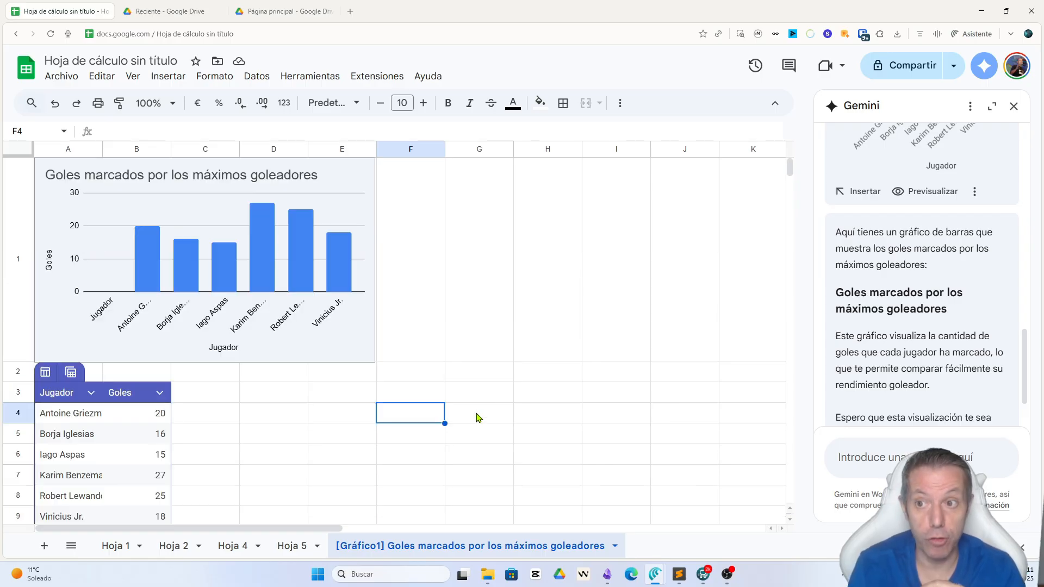
pyautogui.click(116, 546)
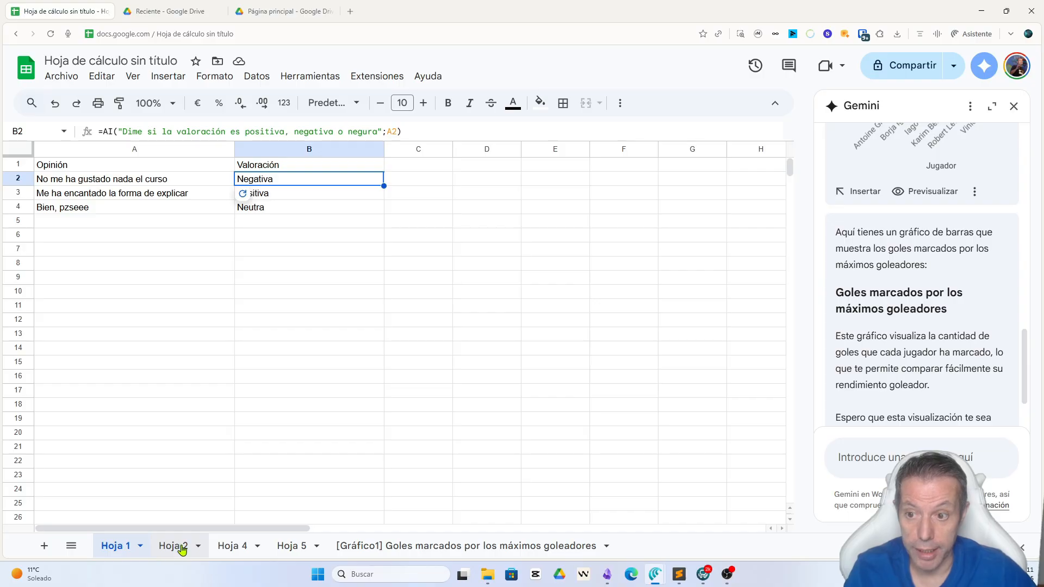
pyautogui.click(373, 549)
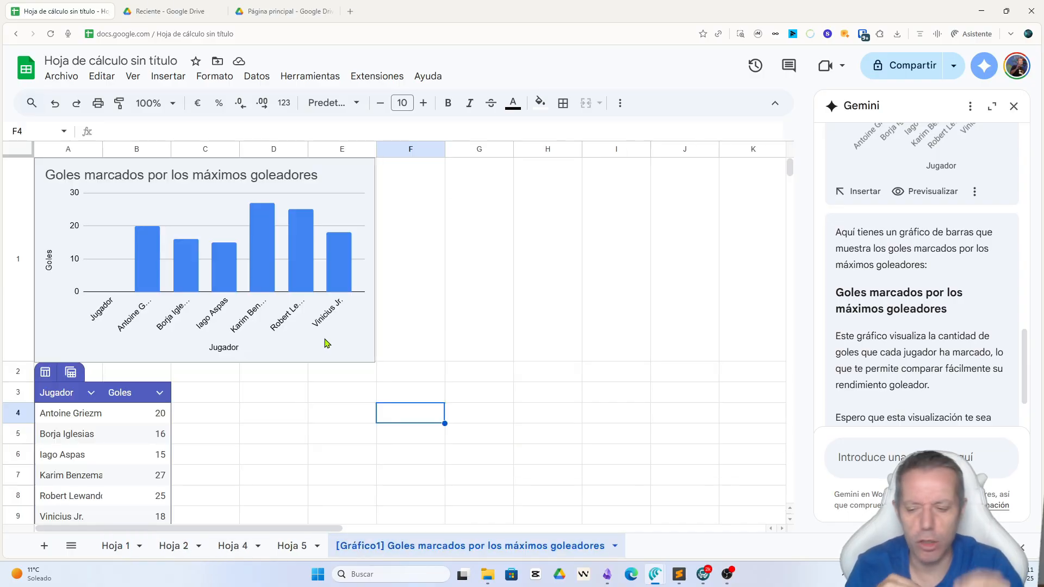
# Step: Add a new blank sheet and clear the Gemini conversation history
pyautogui.click(44, 546)
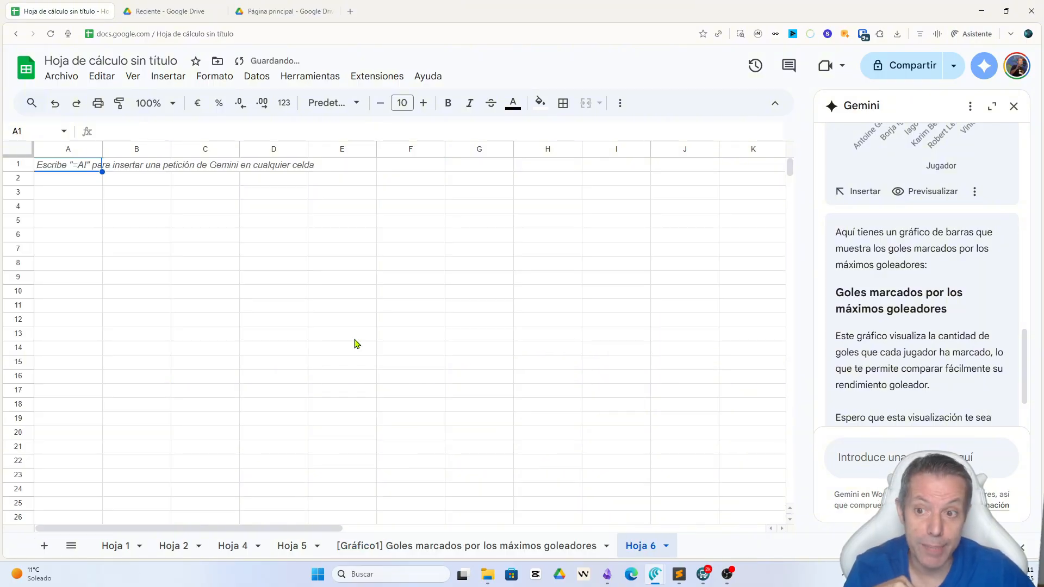
pyautogui.click(970, 106)
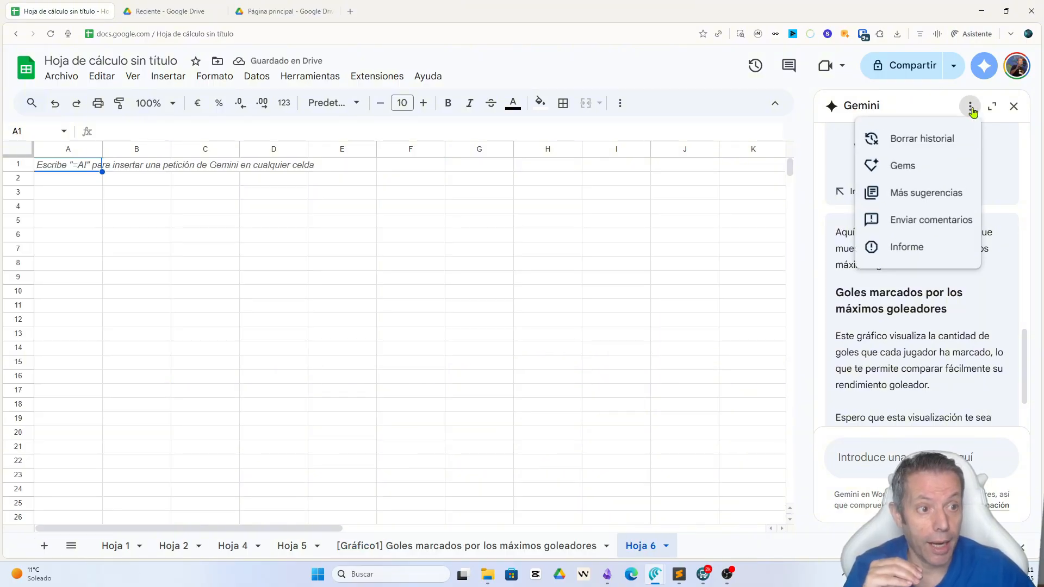
pyautogui.click(933, 136)
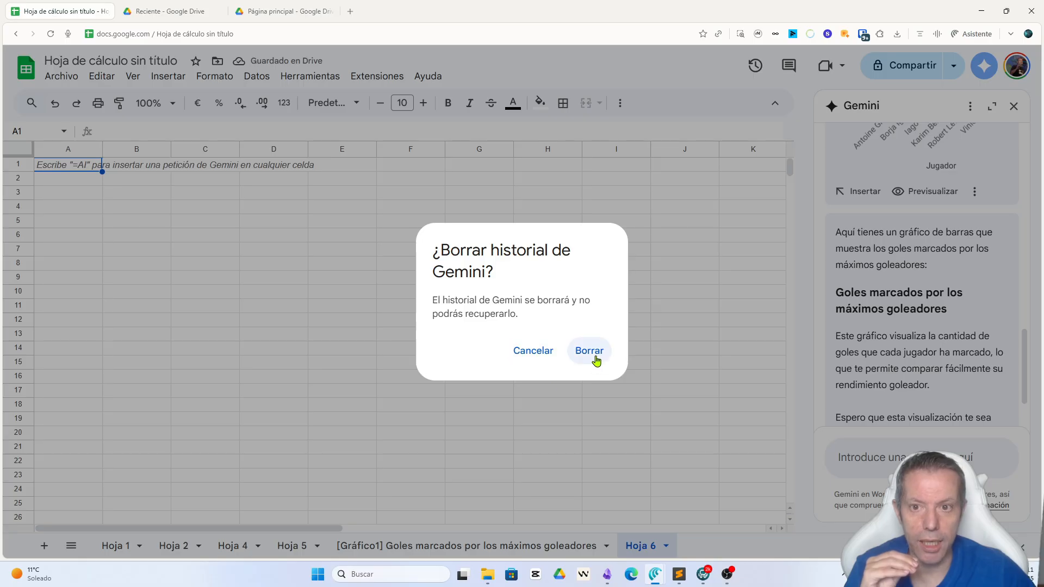
pyautogui.click(594, 358)
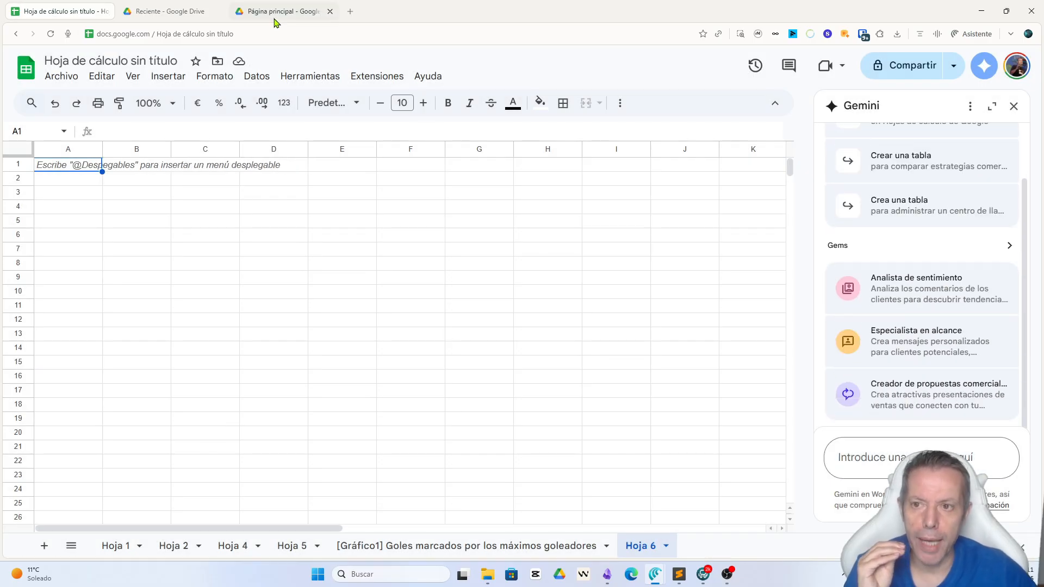
# Step: Widen the Gemini panel and enter "Quiero que extraigas las herramientas de inteligencia artificial más interesantes para mejorar la productividad de una empresa, hazlo de este documento"
pyautogui.moveTo(274, 19)
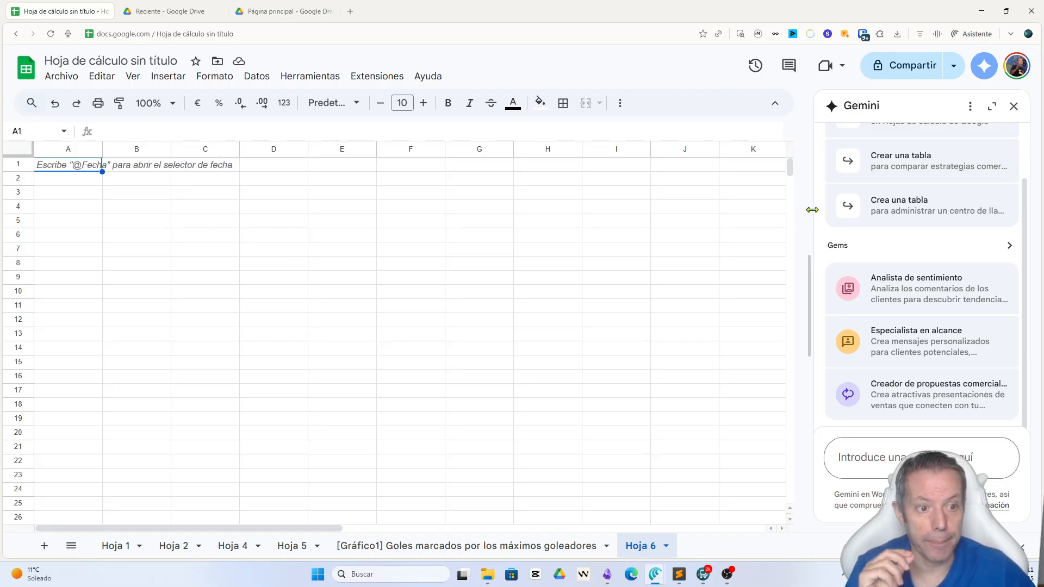
pyautogui.moveTo(811, 219); pyautogui.dragTo(703, 205)
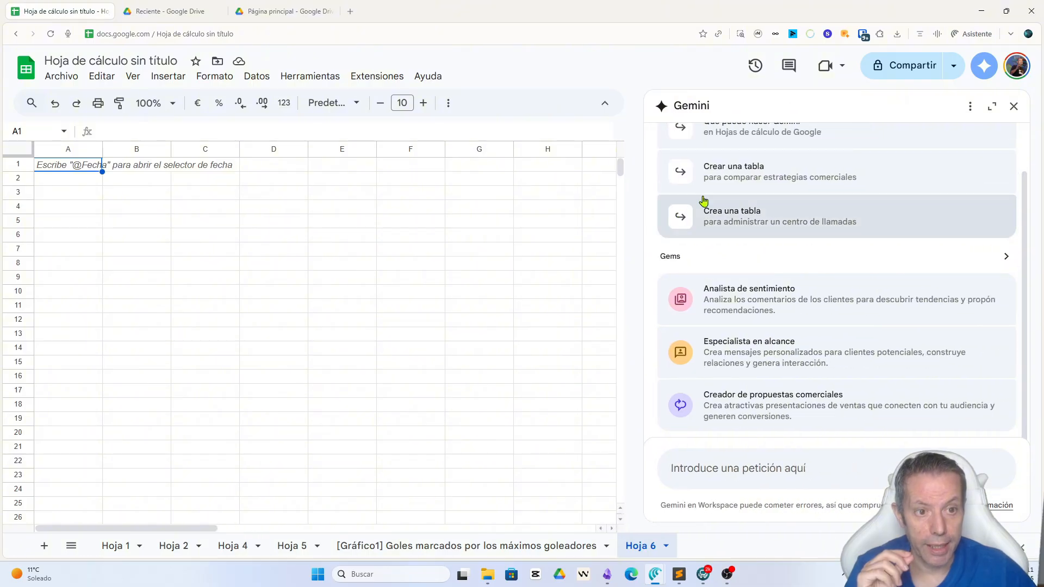
pyautogui.click(750, 468)
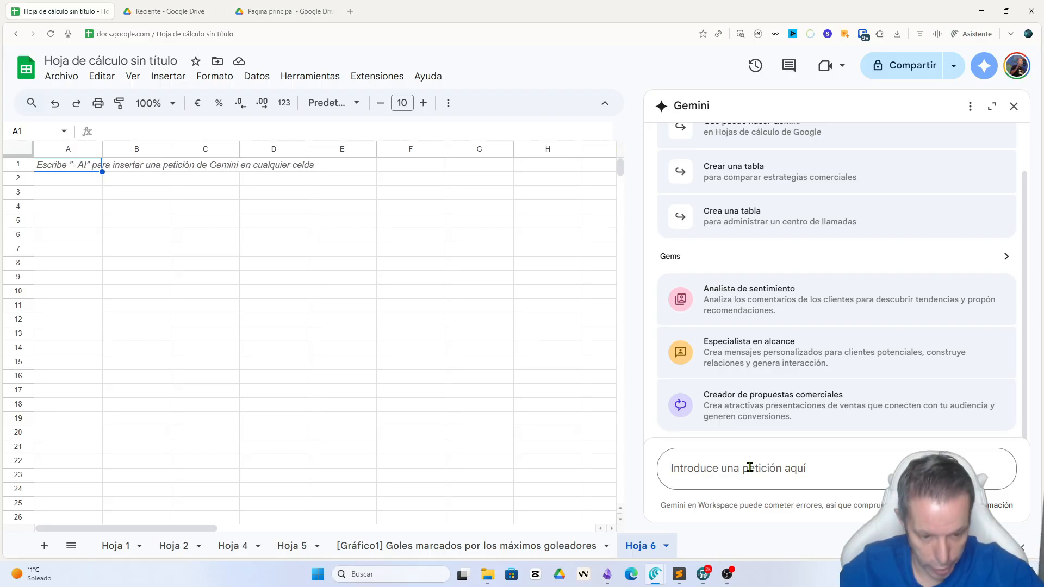
pyautogui.write('Quiero que ex')
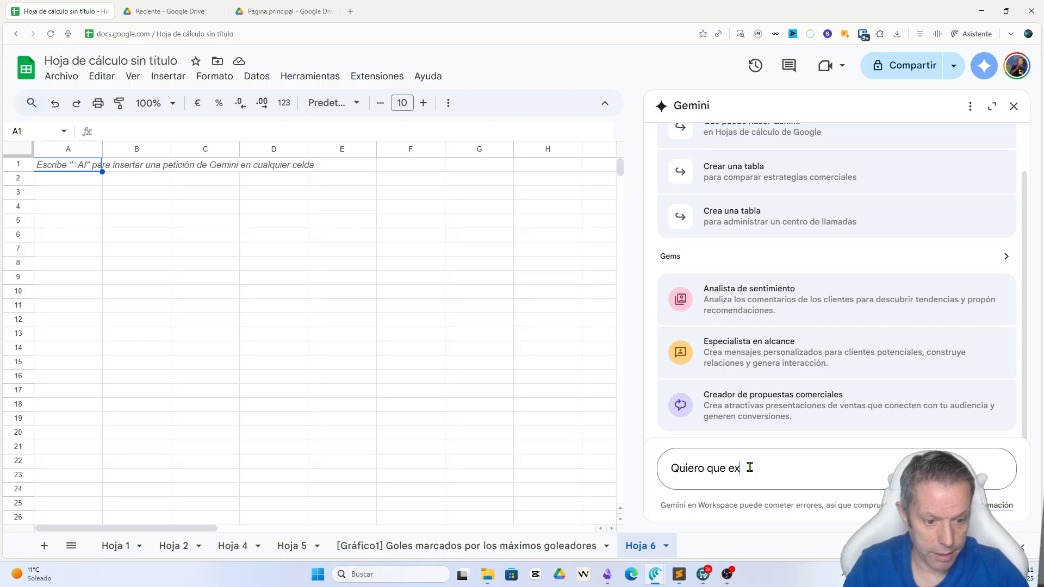
pyautogui.write('traigas ')
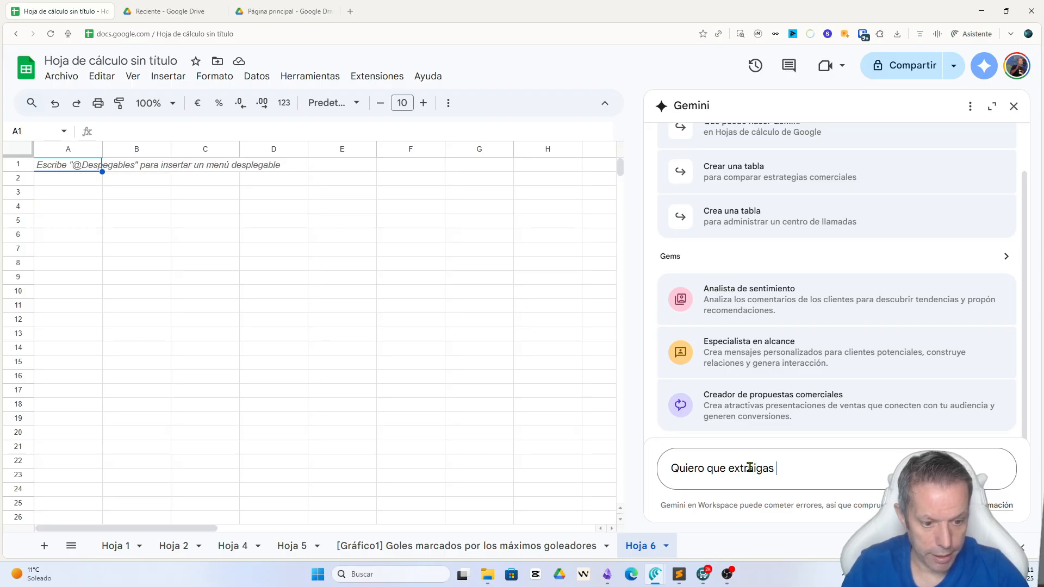
pyautogui.write('las herramient')
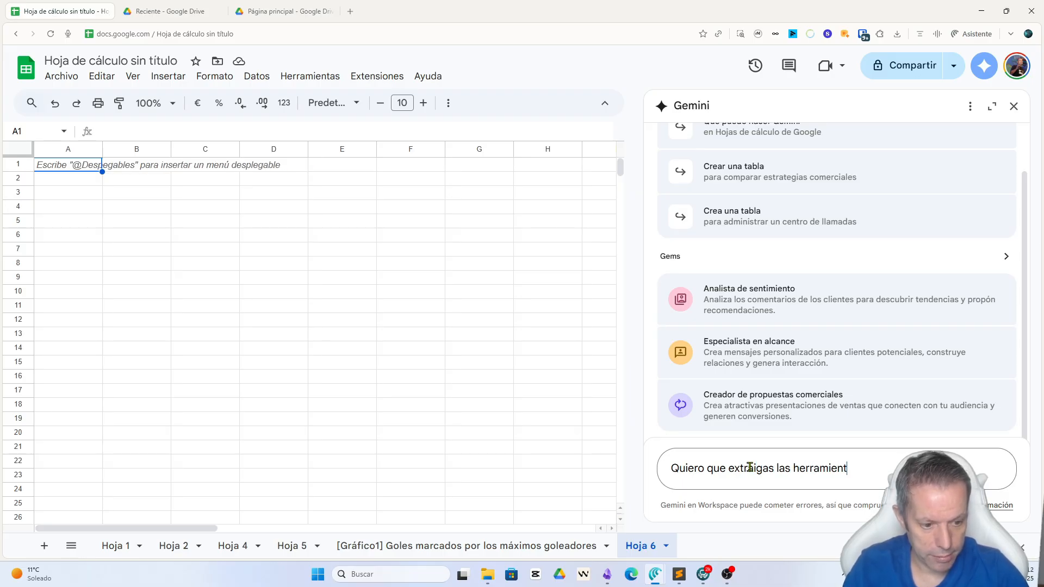
pyautogui.write('tas de inteligencia artificial p')
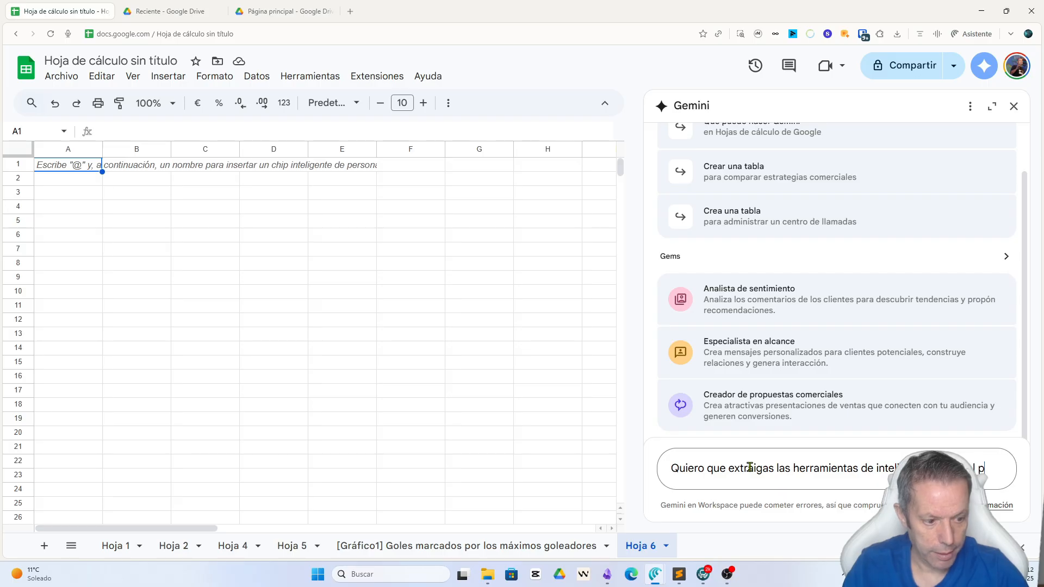
pyautogui.press('BackSpace')
pyautogui.write('más interesan')
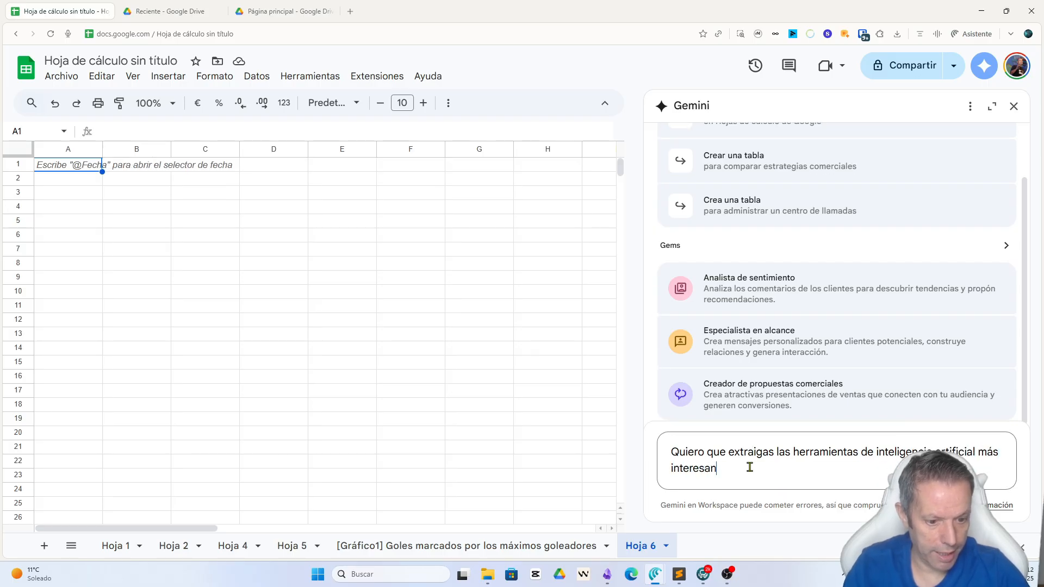
pyautogui.write('tes para')
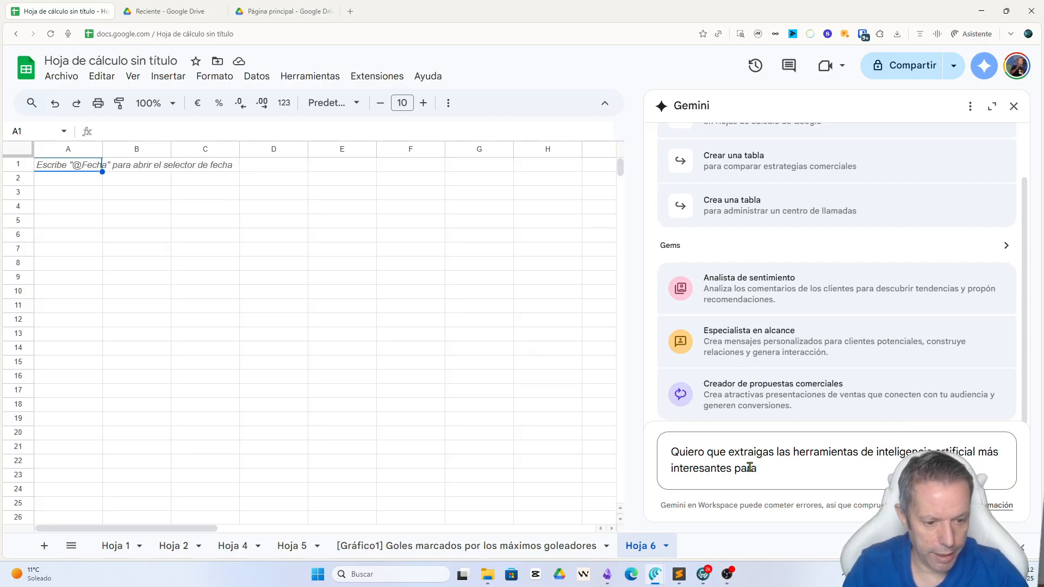
pyautogui.write(' mejorar la productividad de una empresa, haz')
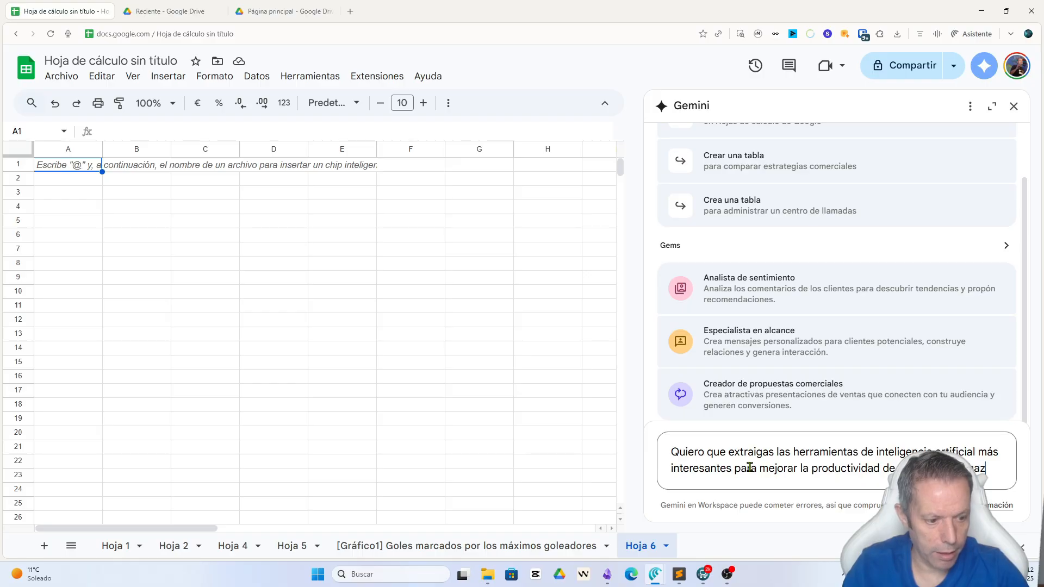
pyautogui.write('o e')
pyautogui.write('e este documento')
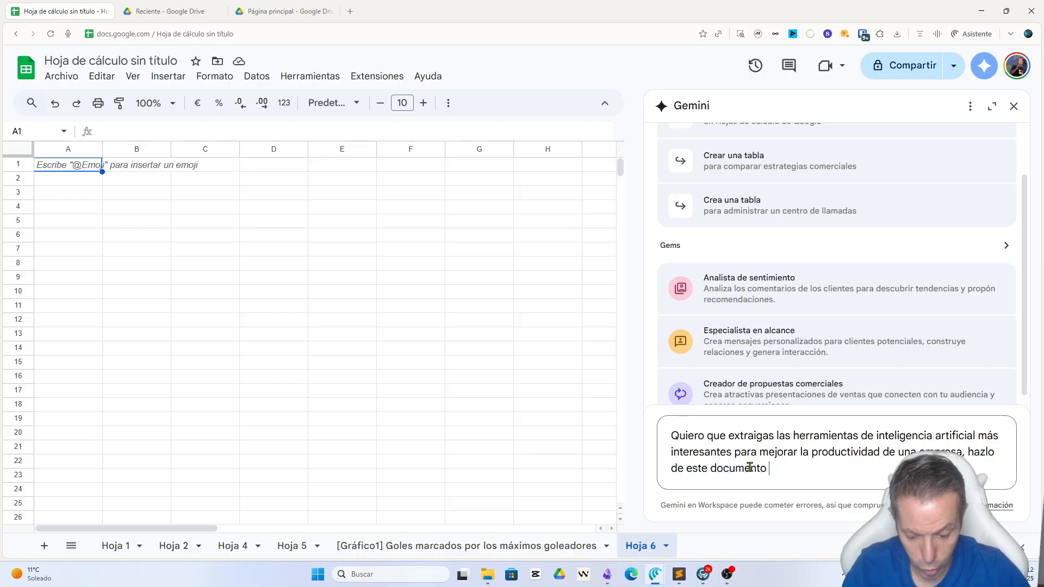
pyautogui.write('@')
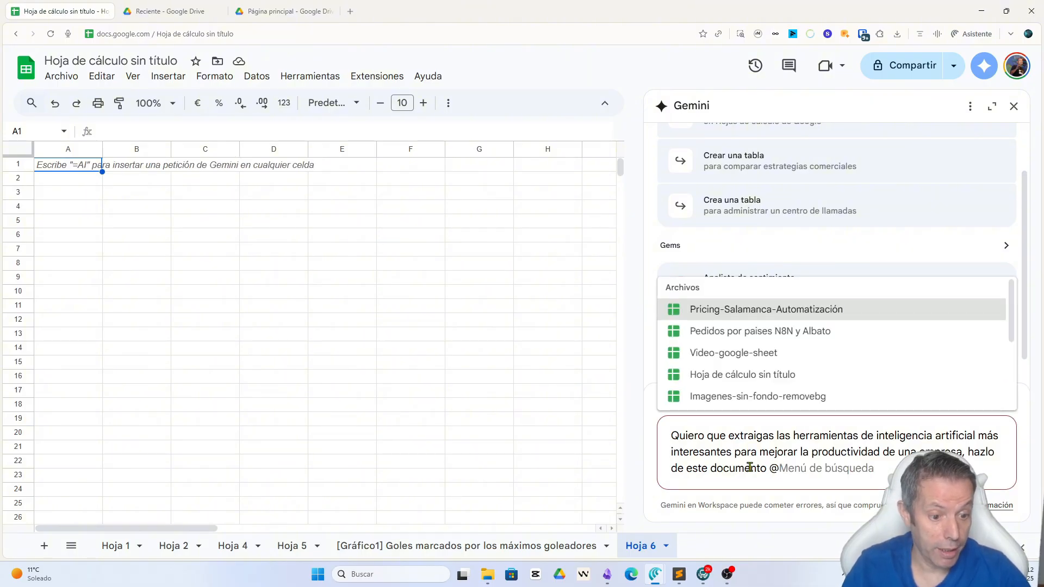
pyautogui.write('Desmitifi')
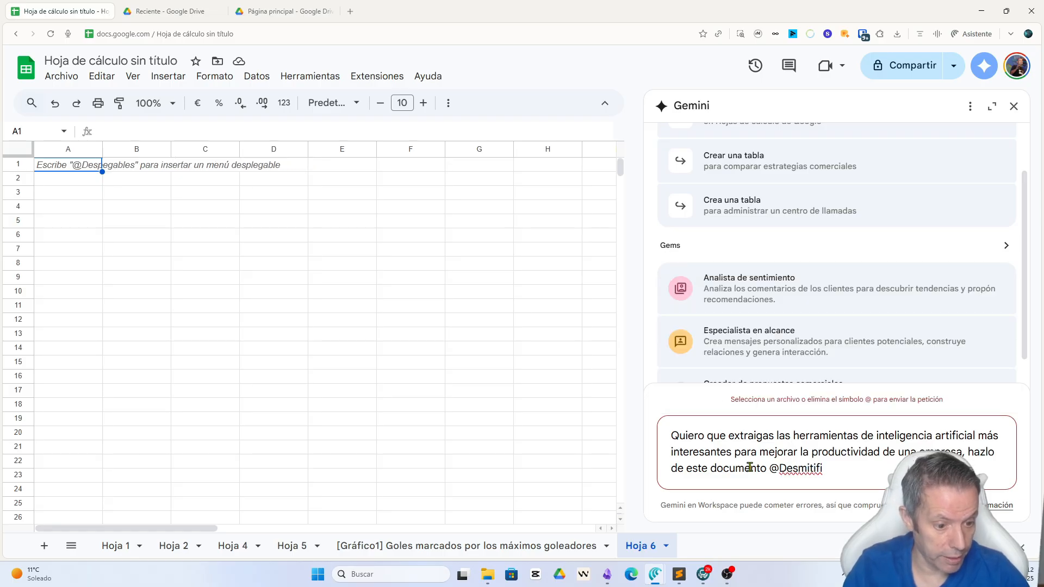
pyautogui.write('cando')
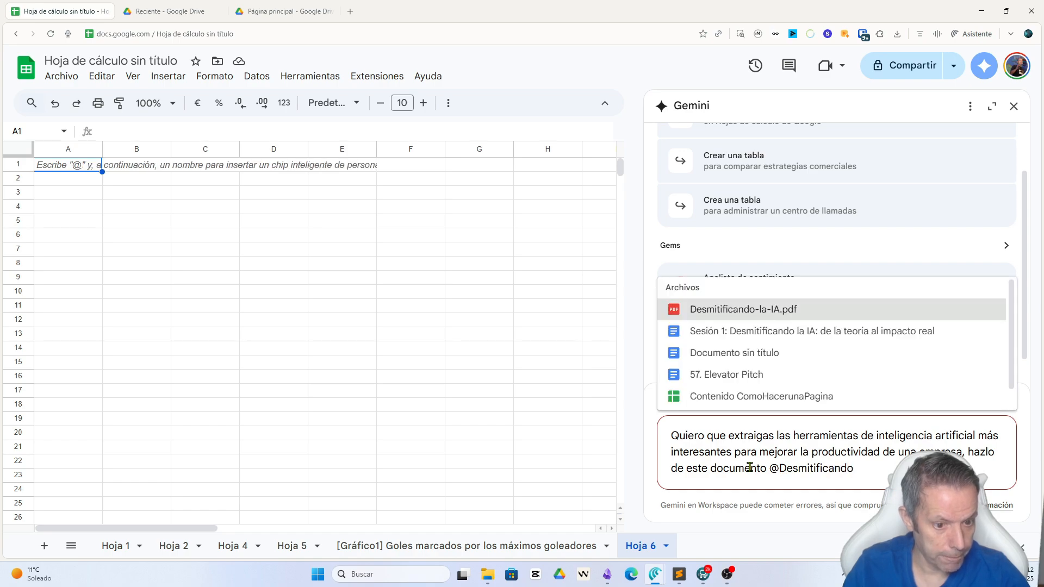
# Step: Reference the Drive file Desmitificando-la-IA.pdf at the end of the prompt and send it to Gemini
pyautogui.click(718, 309)
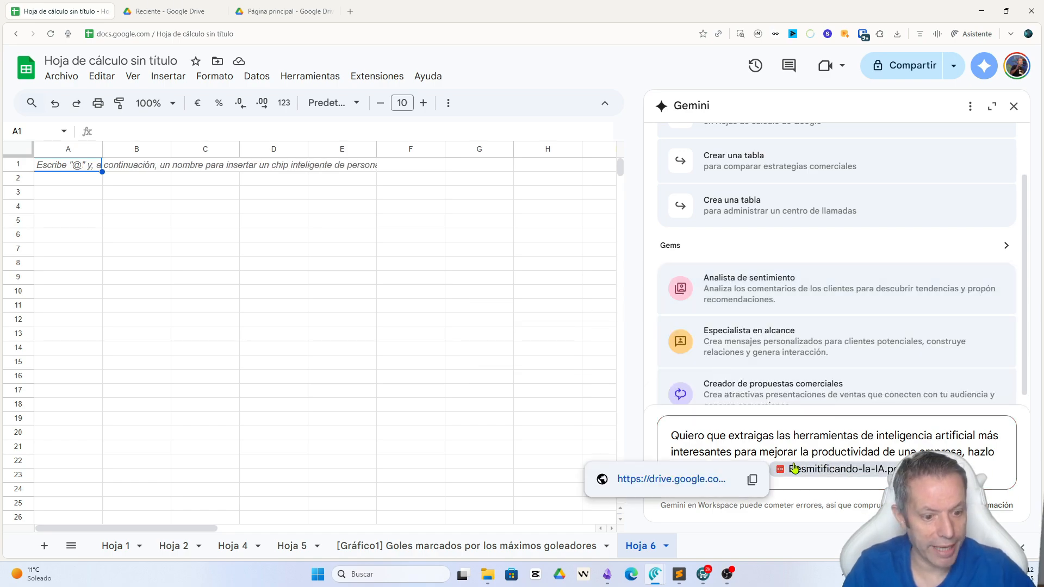
pyautogui.press('Return')
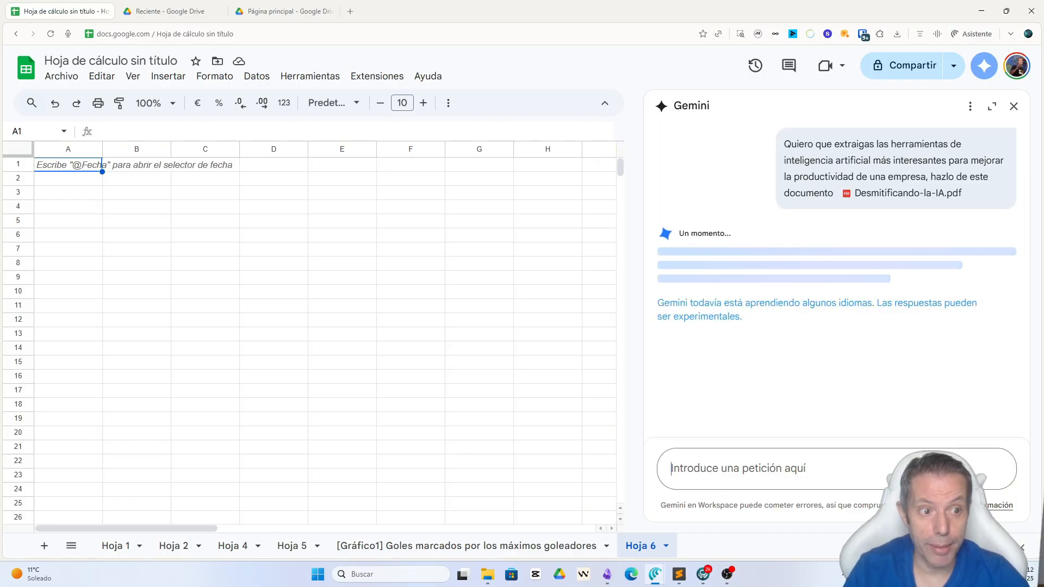
# Step: Open Desmitificando-la-IA.pdf from the link in the sent prompt and skim its slides
pyautogui.moveTo(877, 195)
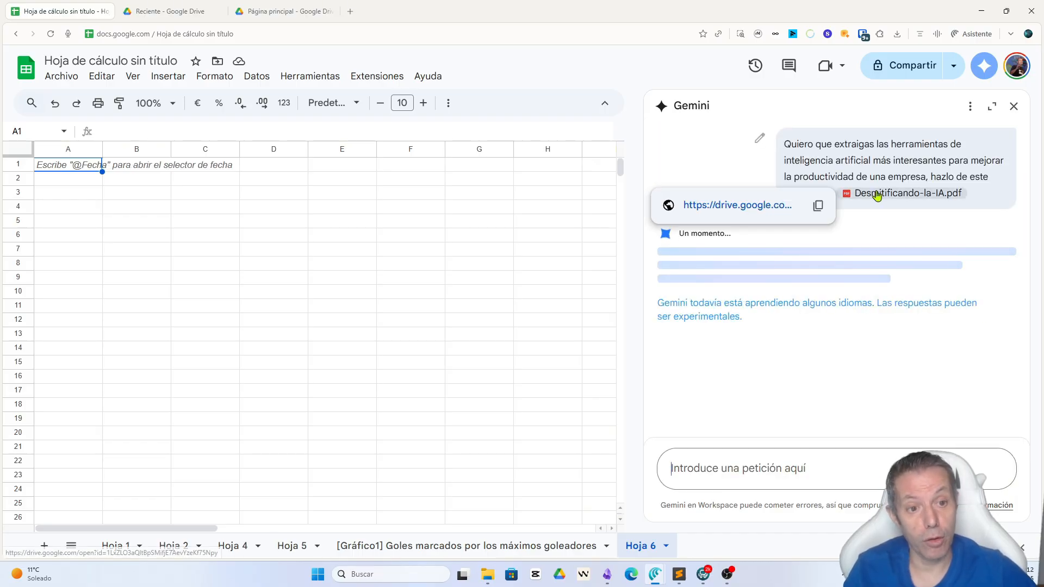
pyautogui.click(762, 205)
pyautogui.click(157, 11)
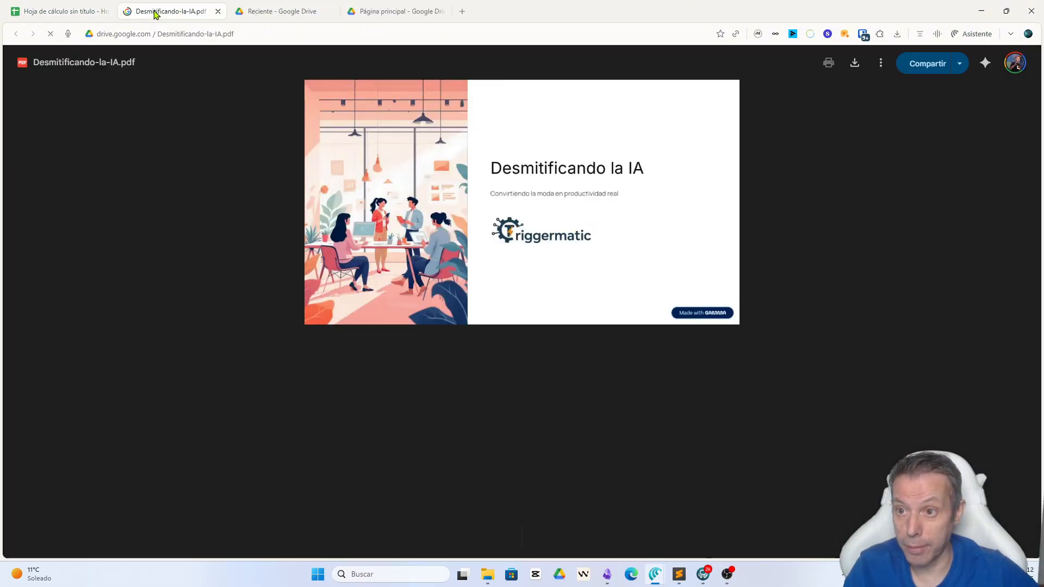
pyautogui.scroll(-20, 525, 229)
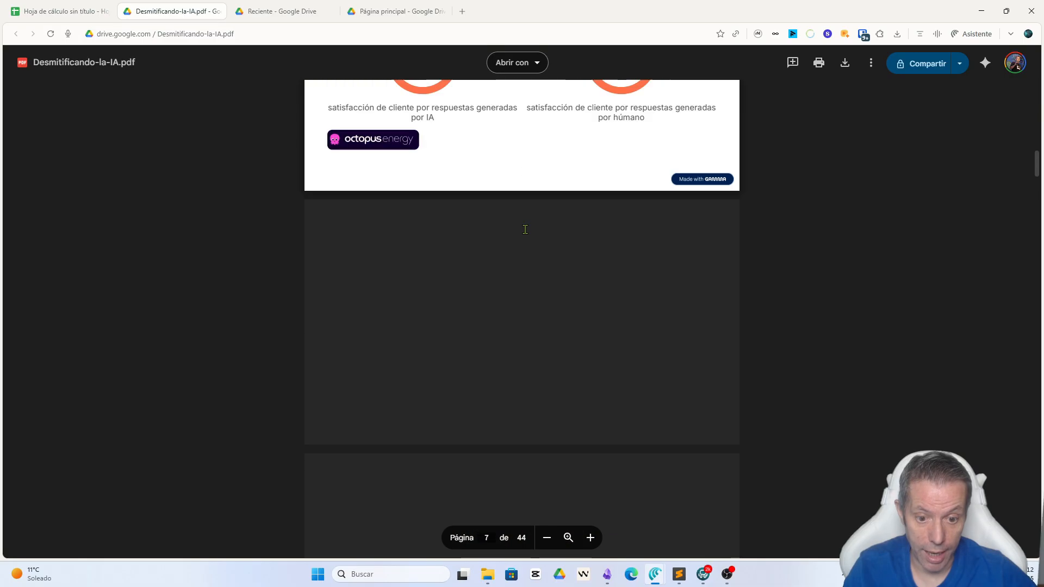
pyautogui.scroll(-10, 526, 229)
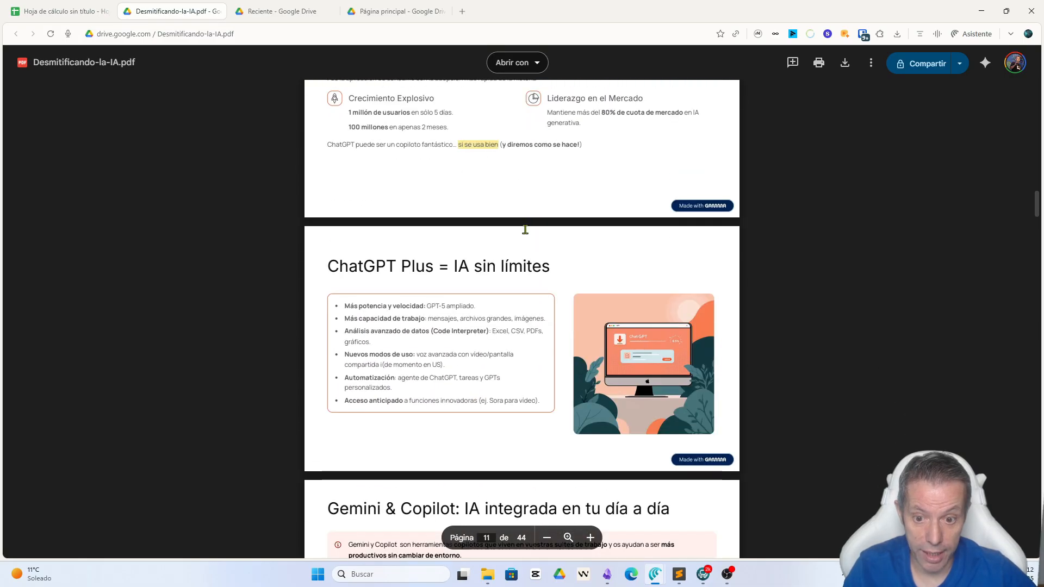
pyautogui.scroll(-3, 526, 229)
# Step: Return to the spreadsheet and read through Gemini's list of AI tools extracted from the PDF
pyautogui.click(33, 11)
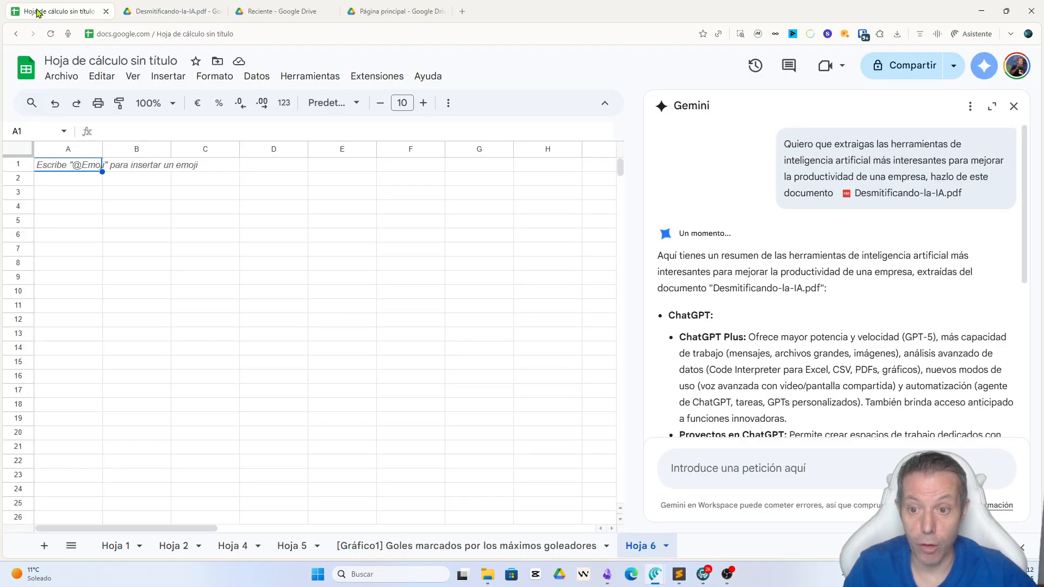
pyautogui.scroll(-7, 774, 303)
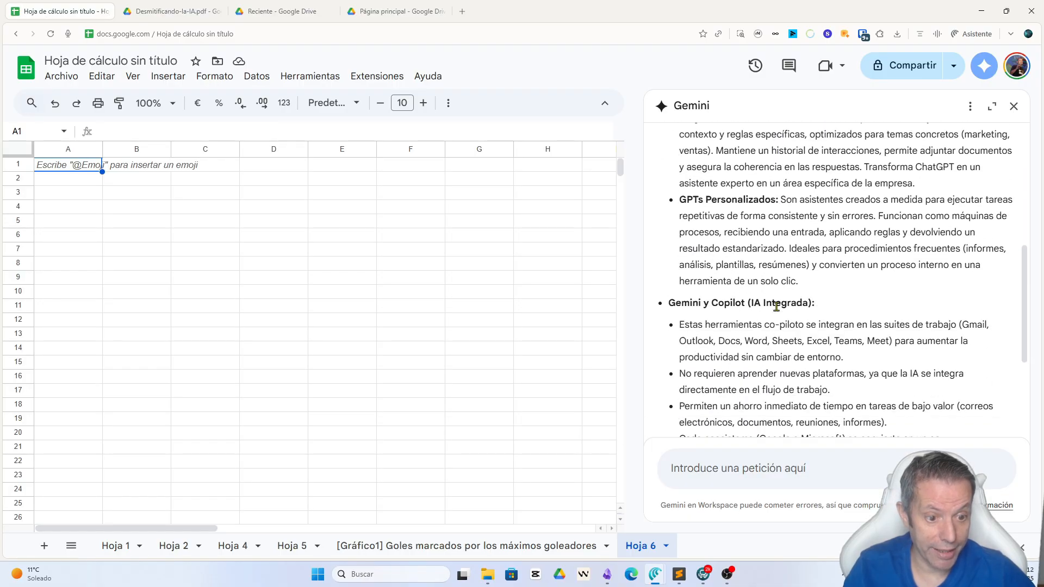
pyautogui.scroll(-9, 777, 311)
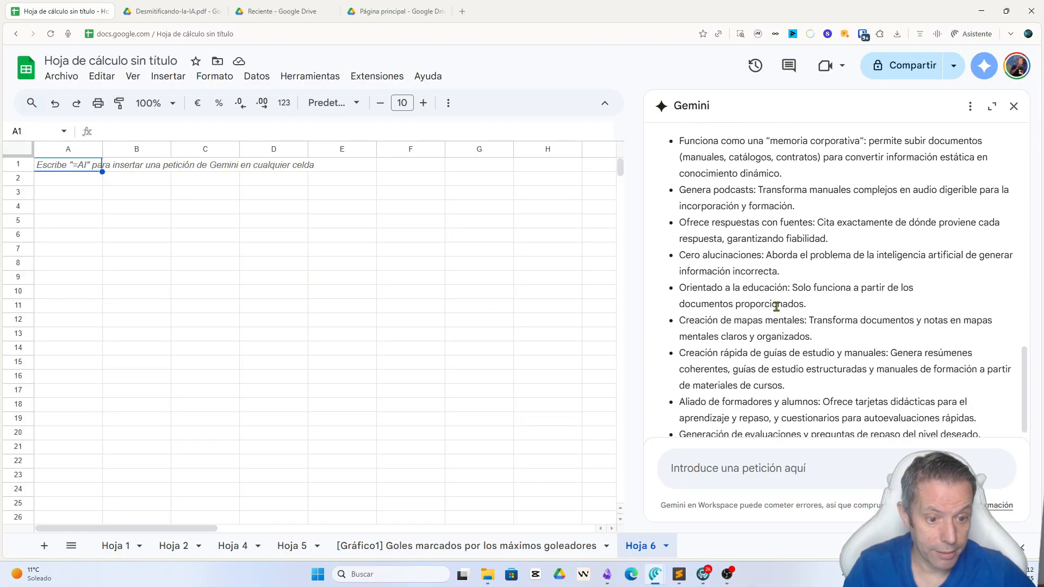
pyautogui.scroll(-1, 776, 307)
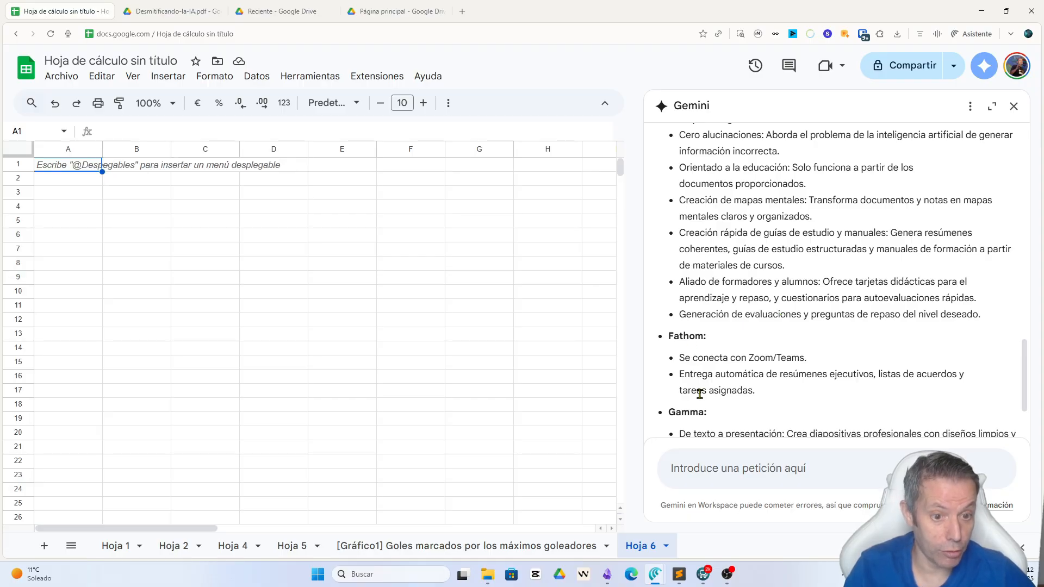
pyautogui.scroll(4, 700, 394)
pyautogui.scroll(1, 700, 394)
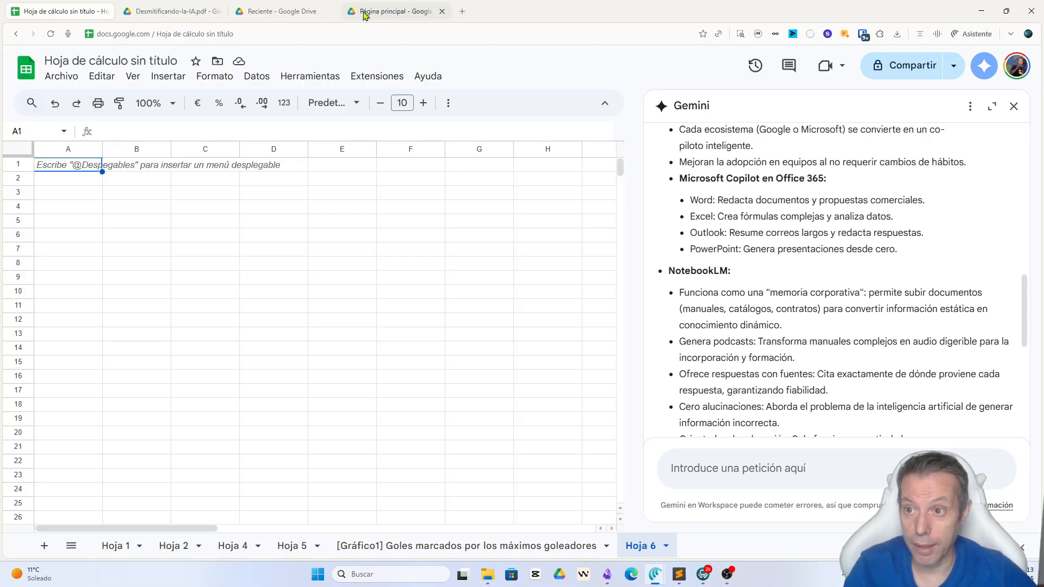
# Step: Compare the PDF's slides on ChatGPT, NotebookLM, Fathom and Gamma with Gemini's answer in the spreadsheet, reading the answer to its end
pyautogui.click(173, 11)
pyautogui.scroll(10, 430, 292)
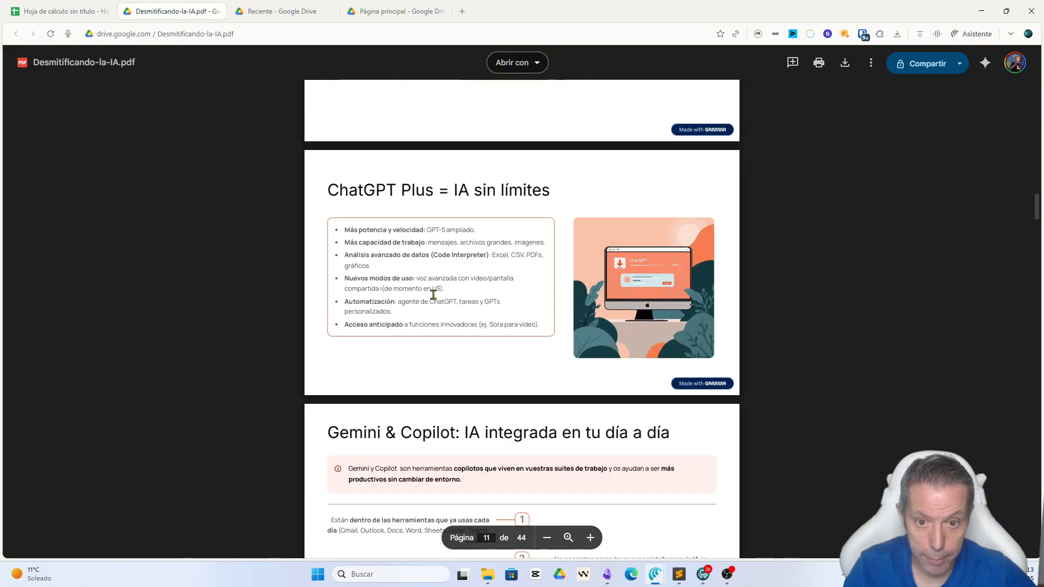
pyautogui.scroll(4, 433, 295)
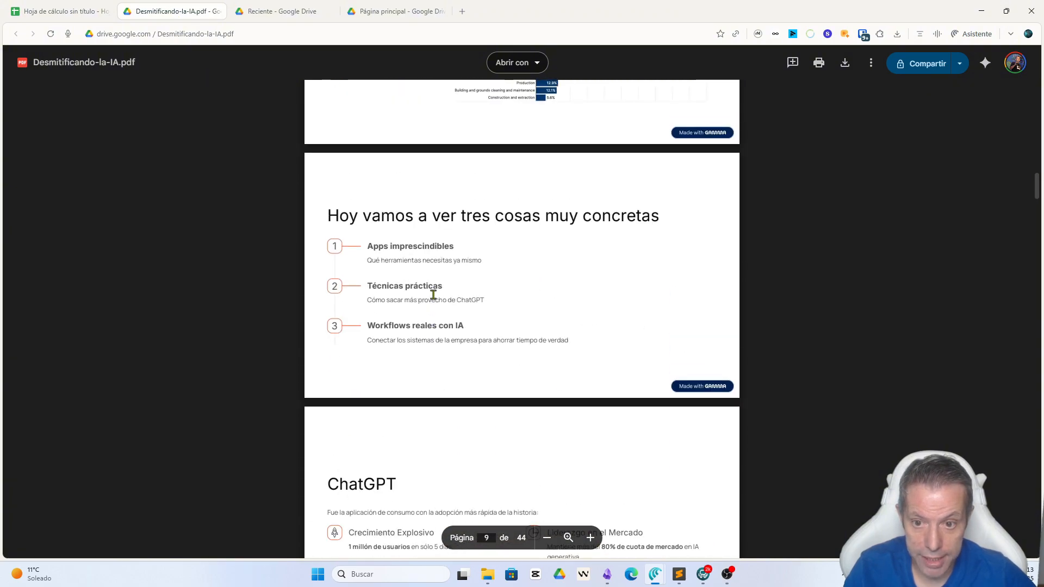
pyautogui.scroll(-13, 433, 295)
pyautogui.scroll(-13, 433, 295)
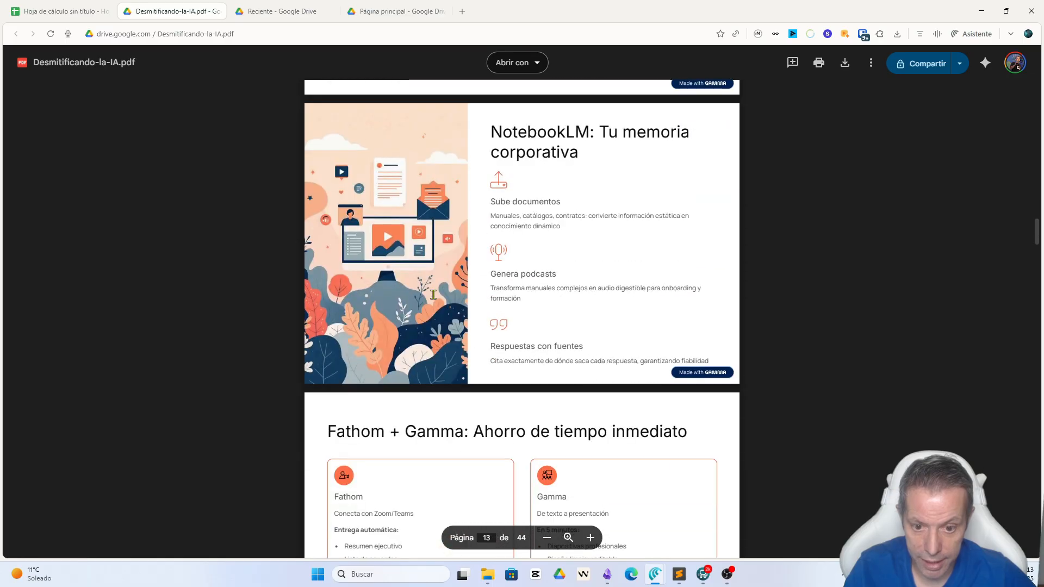
pyautogui.scroll(-4, 550, 239)
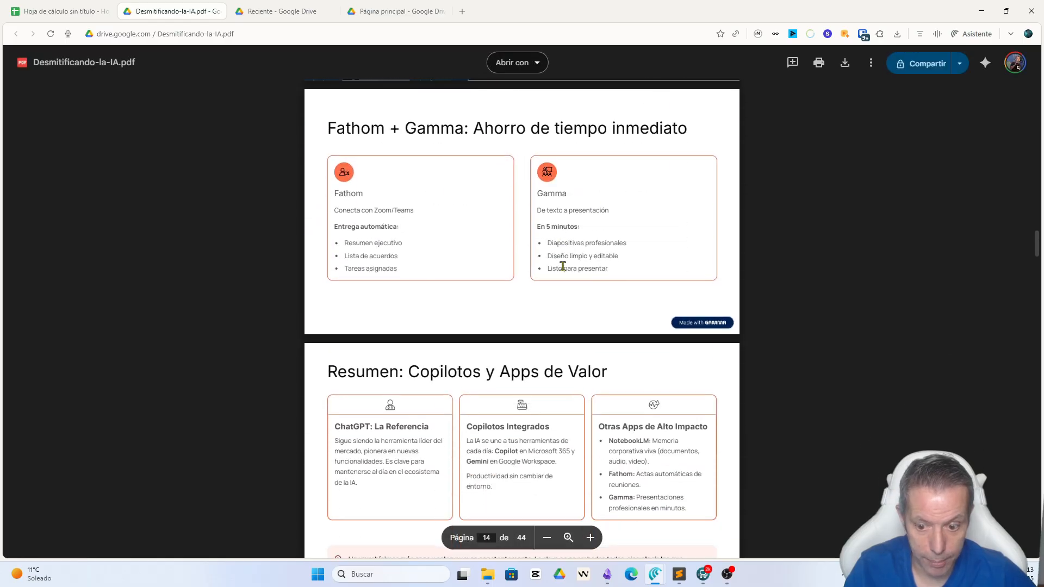
pyautogui.click(76, 11)
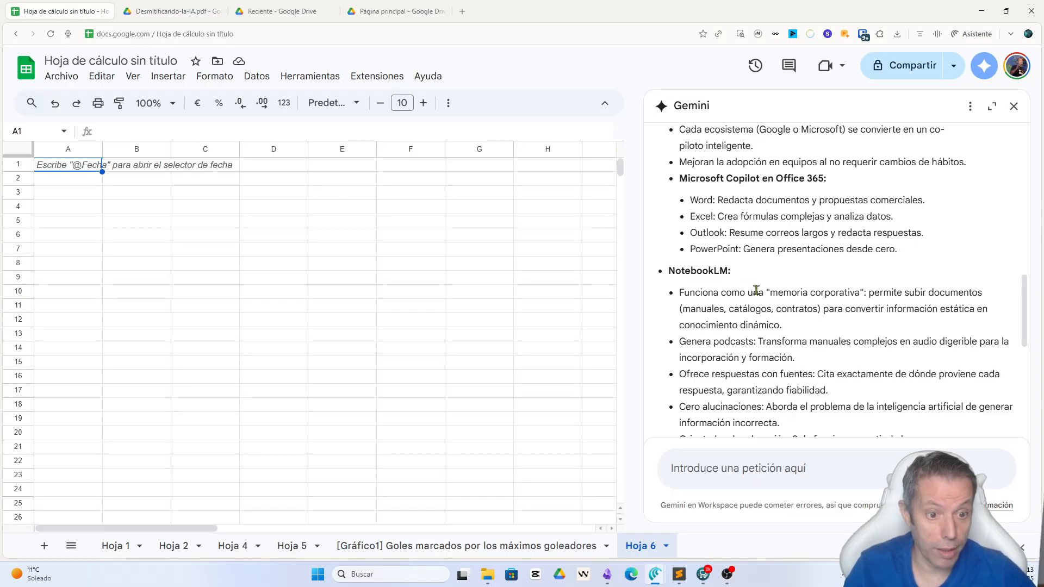
pyautogui.scroll(-7, 757, 290)
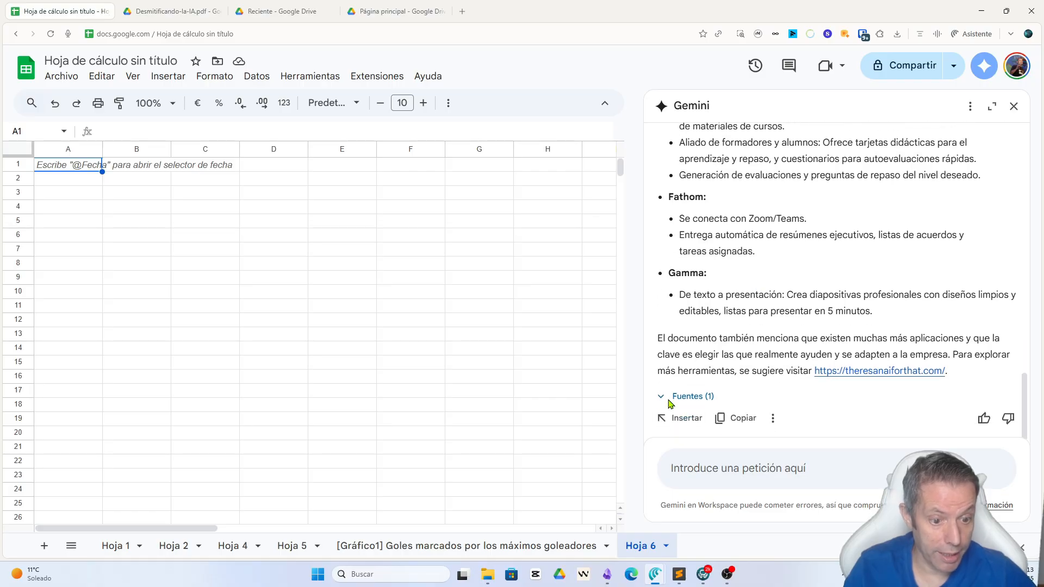
# Step: Ask Gemini: "crea una tabla con las herramientas y añade una columna con el nombre, descripción y valoración de mejora de la productivdiad"
pyautogui.click(702, 475)
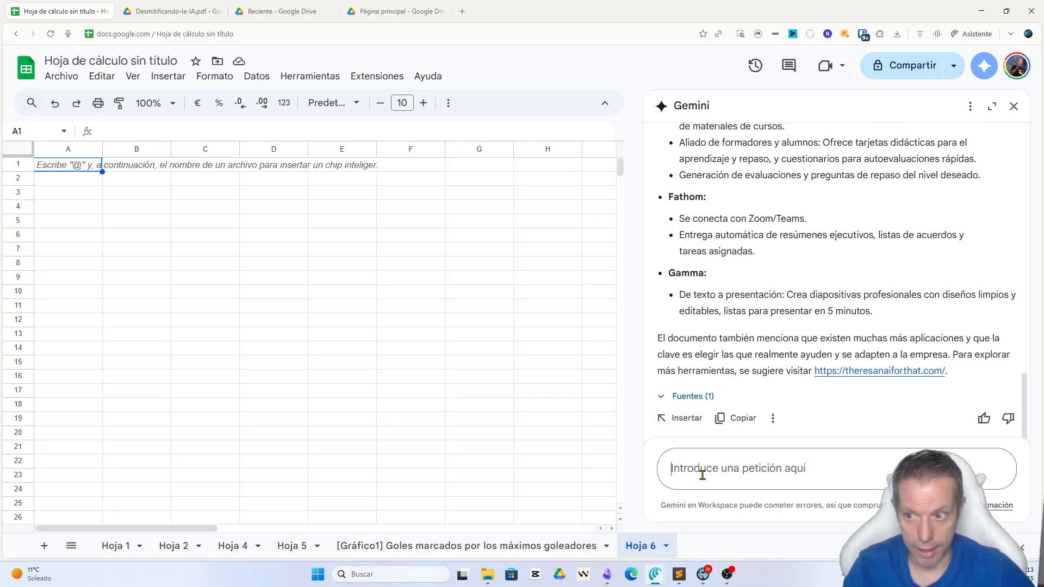
pyautogui.write('cra u')
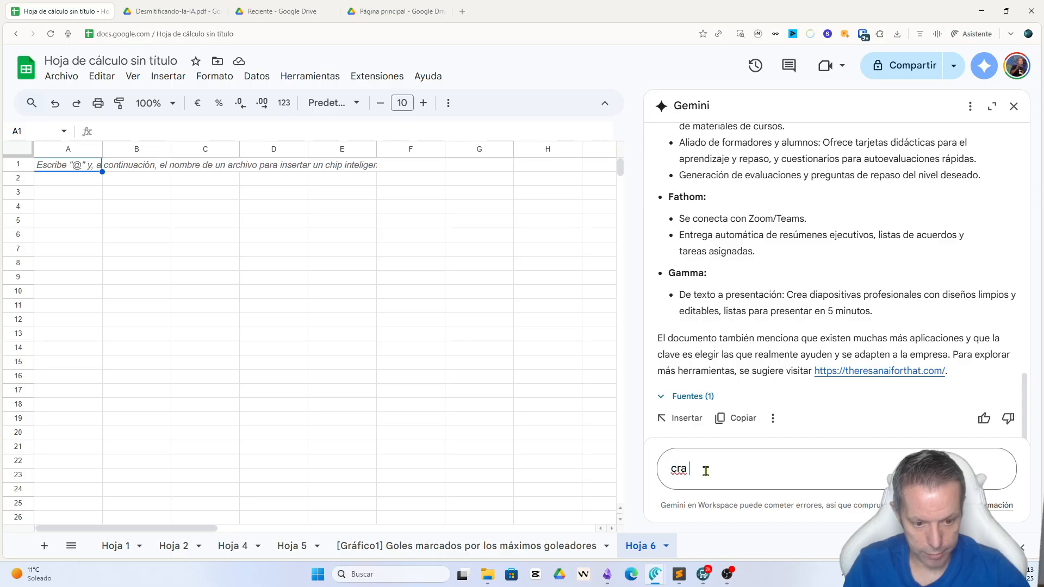
pyautogui.press('BackSpace')
pyautogui.press('BackSpace')
pyautogui.press('BackSpace')
pyautogui.write('ea una tabla ')
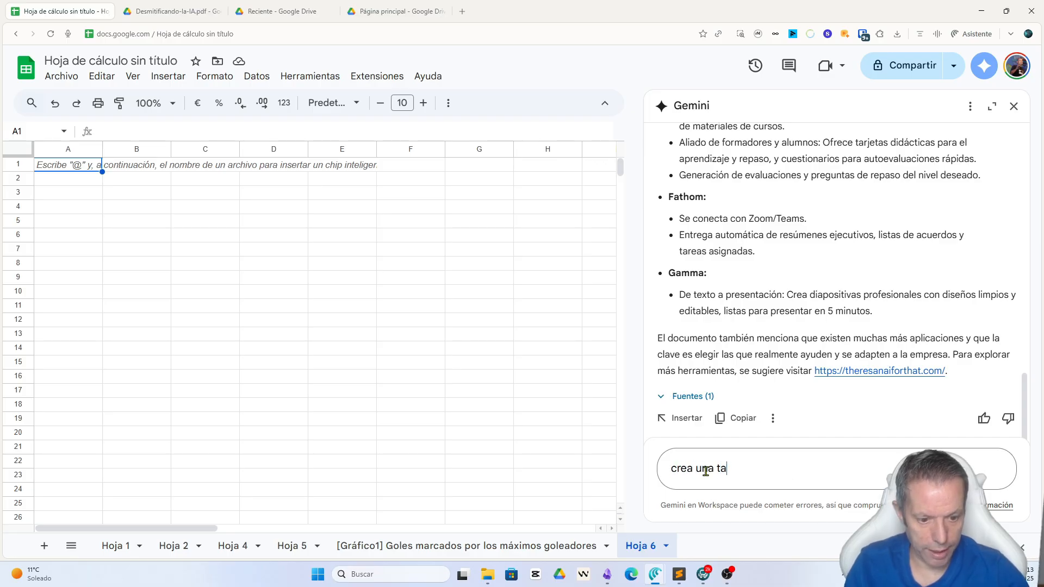
pyautogui.write('con las h')
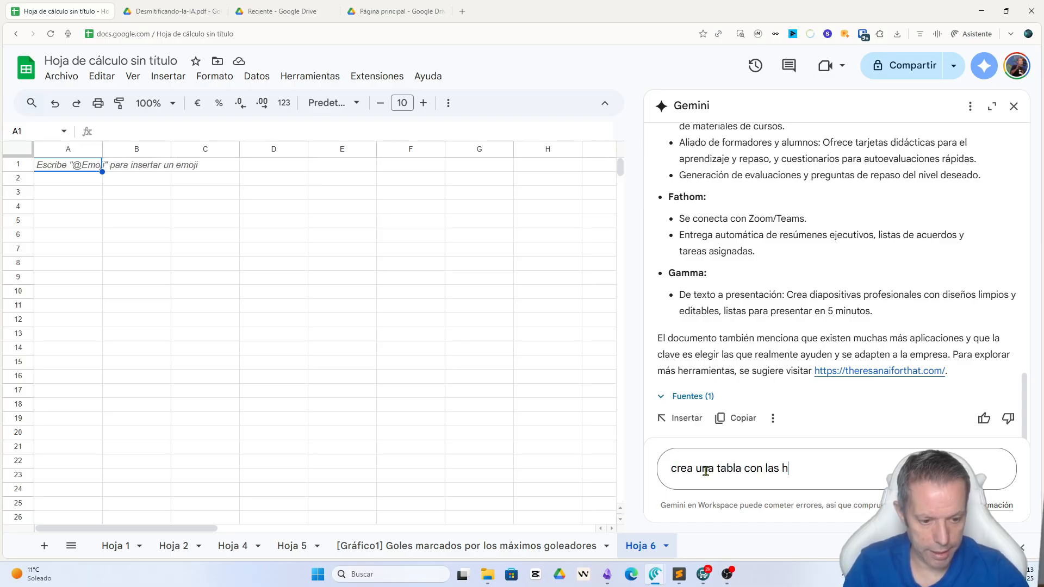
pyautogui.write('erramientas y añade u')
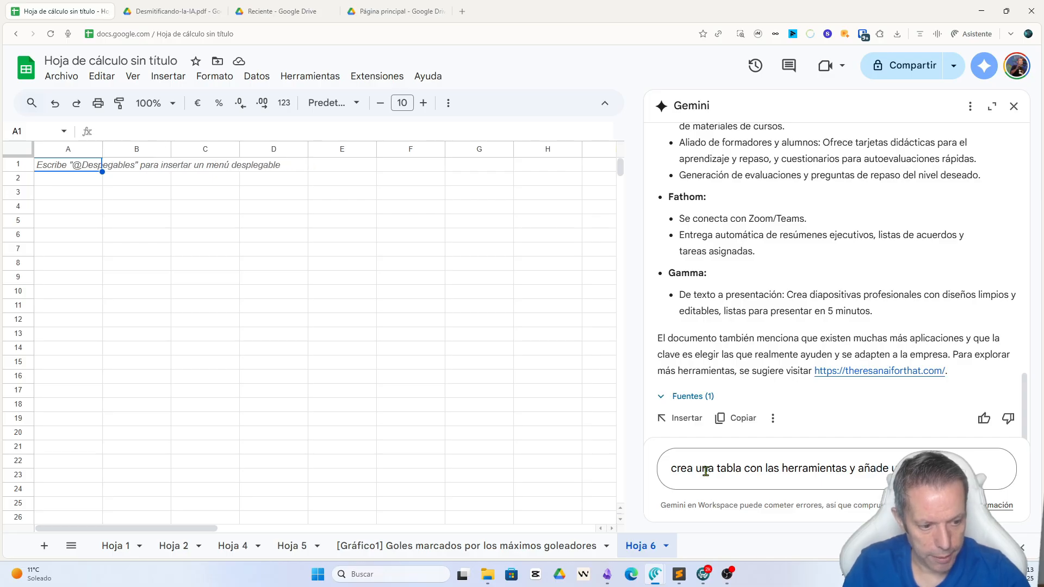
pyautogui.write('nombre,')
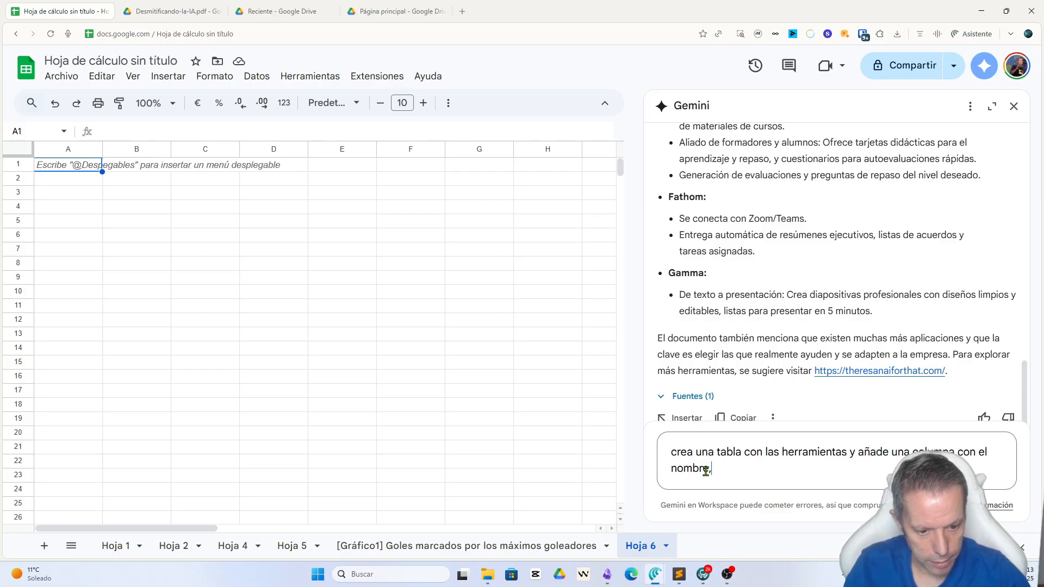
pyautogui.write(' descripción y v')
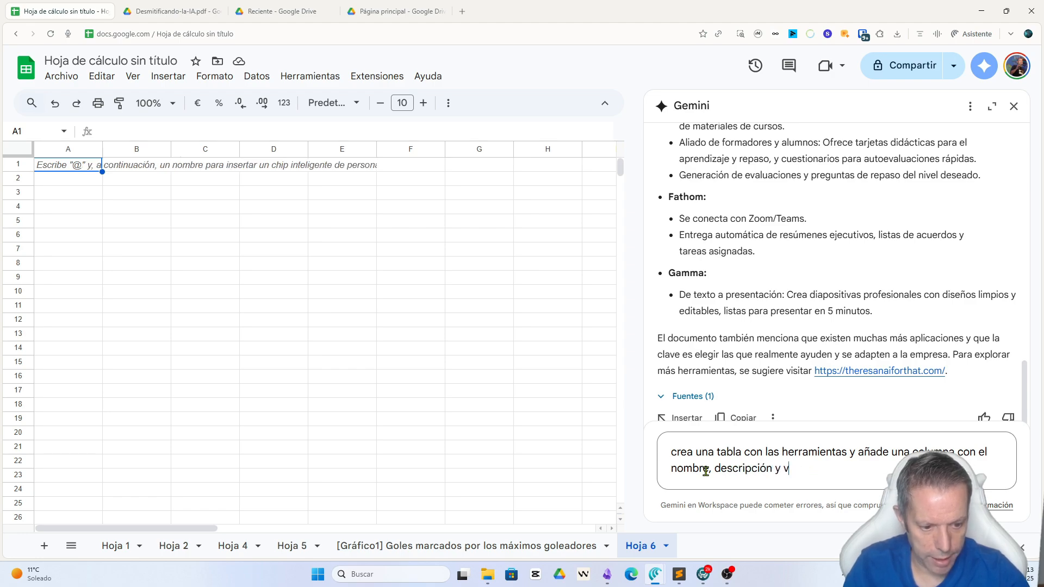
pyautogui.write('aloració')
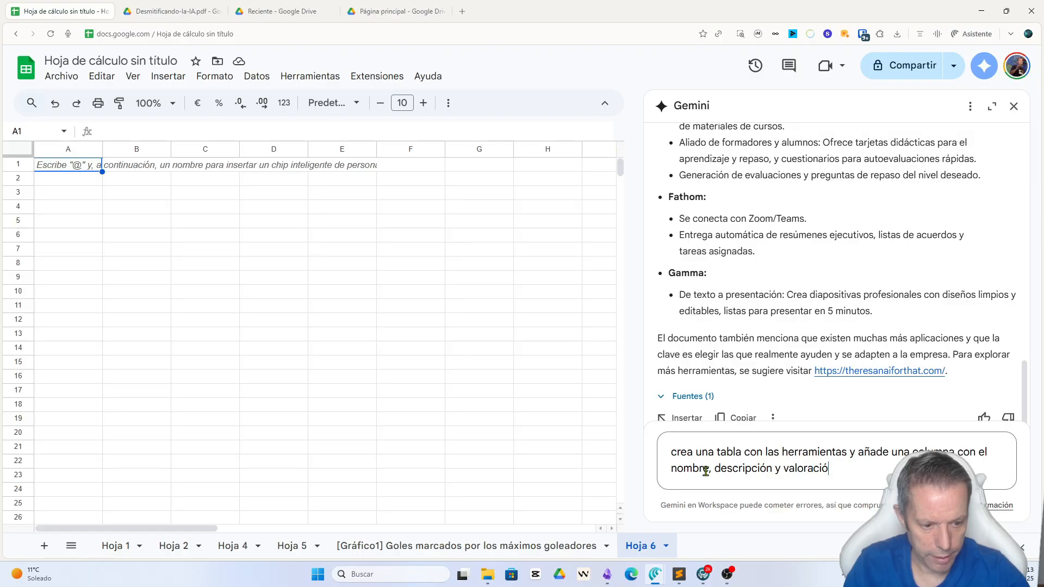
pyautogui.write('n de mejora d')
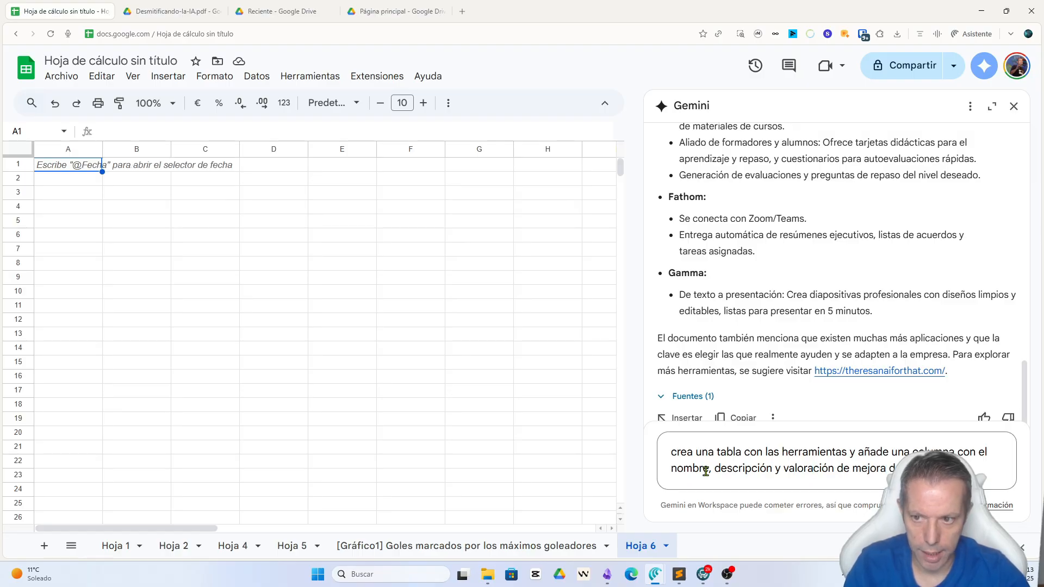
pyautogui.press('Return')
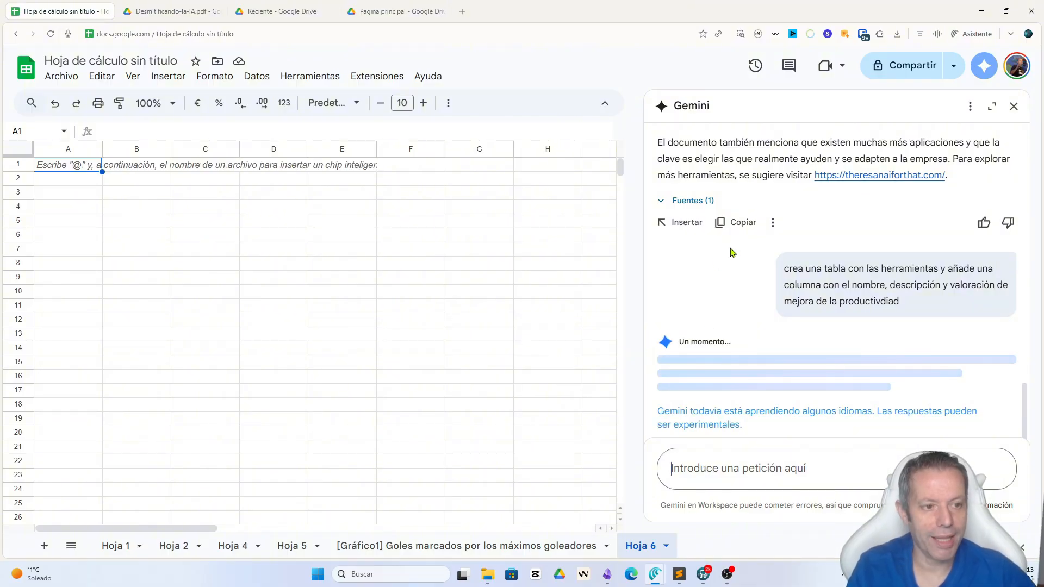
# Step: Look back through Gemini's earlier answer up to the original PDF prompt, and return to the end of the conversation
pyautogui.scroll(6, 947, 271)
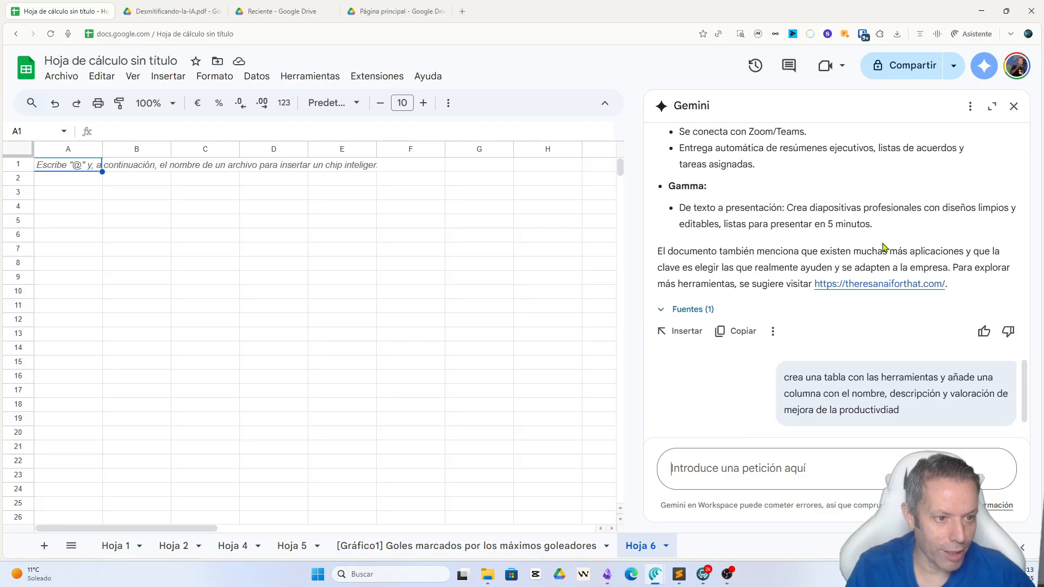
pyautogui.scroll(10, 947, 288)
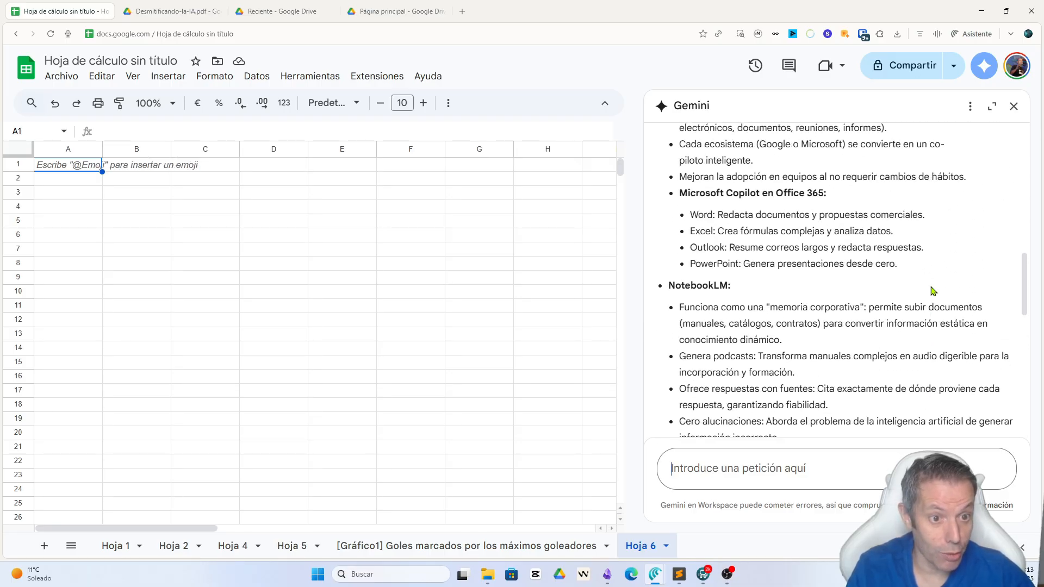
pyautogui.scroll(4, 931, 290)
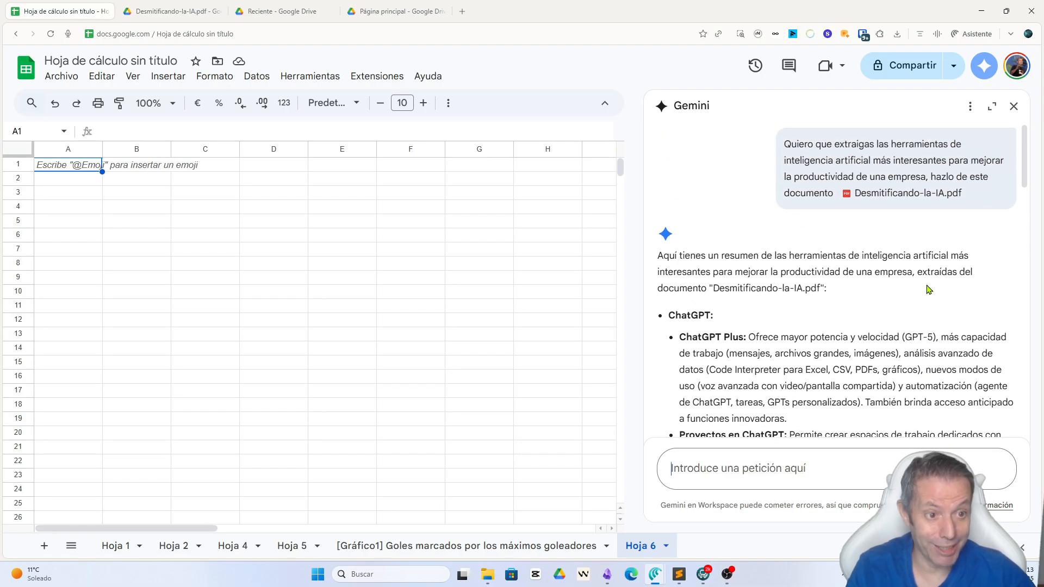
pyautogui.scroll(-15, 930, 290)
pyautogui.scroll(-6, 930, 290)
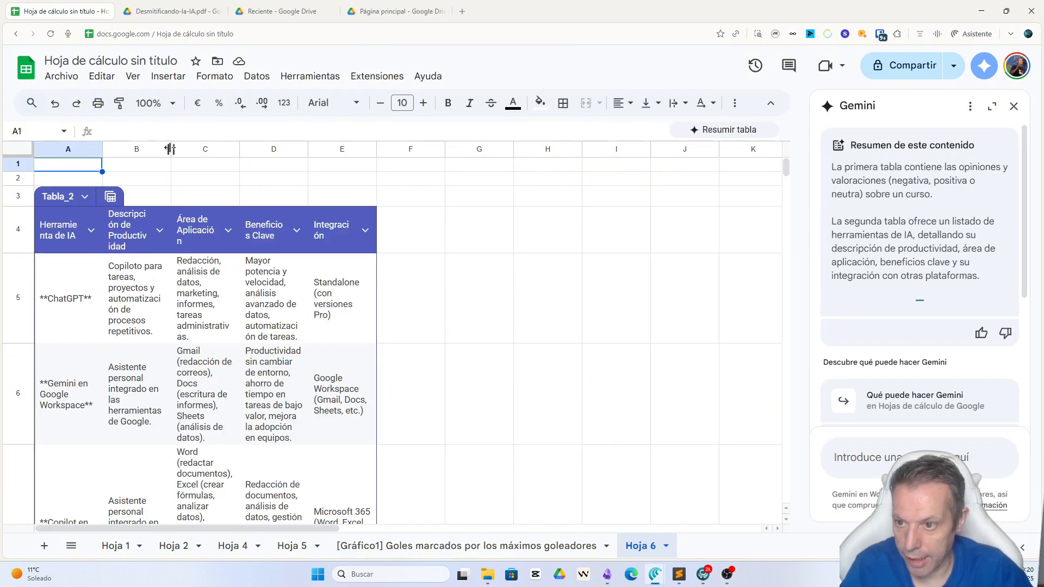
# Step: Widen columns B, C, D and E of the AI tools table so the headers and cell texts wrap onto fewer lines
pyautogui.moveTo(170, 148); pyautogui.dragTo(232, 148)
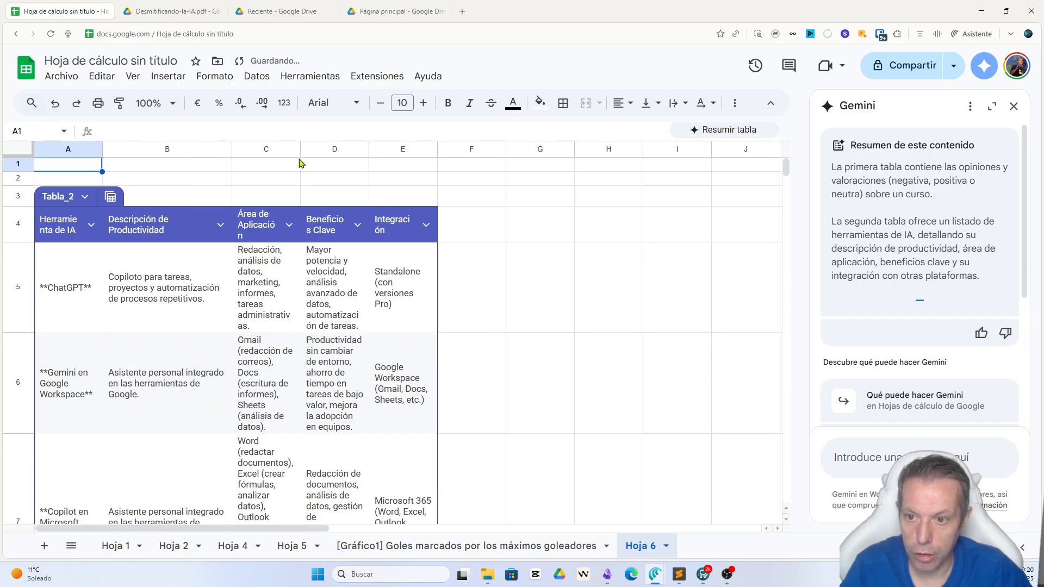
pyautogui.moveTo(300, 149); pyautogui.dragTo(403, 149)
pyautogui.moveTo(471, 149); pyautogui.dragTo(555, 149)
pyautogui.moveTo(624, 149); pyautogui.dragTo(672, 149)
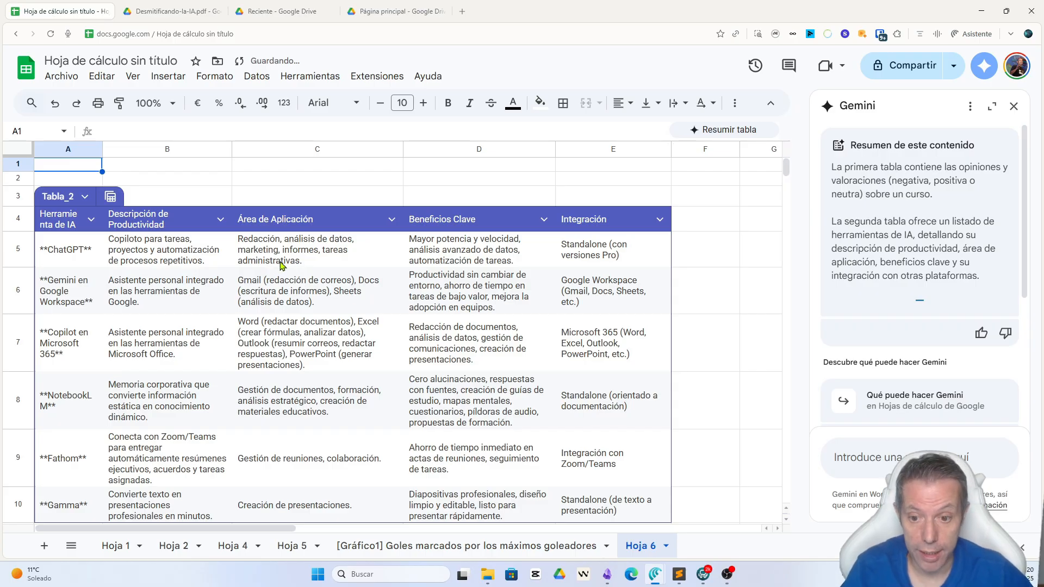
# Step: Look over the whole AI tools table on Hoja 6 and close Gemini to give the sheet the full width
pyautogui.scroll(-1, 405, 303)
pyautogui.scroll(1, 405, 303)
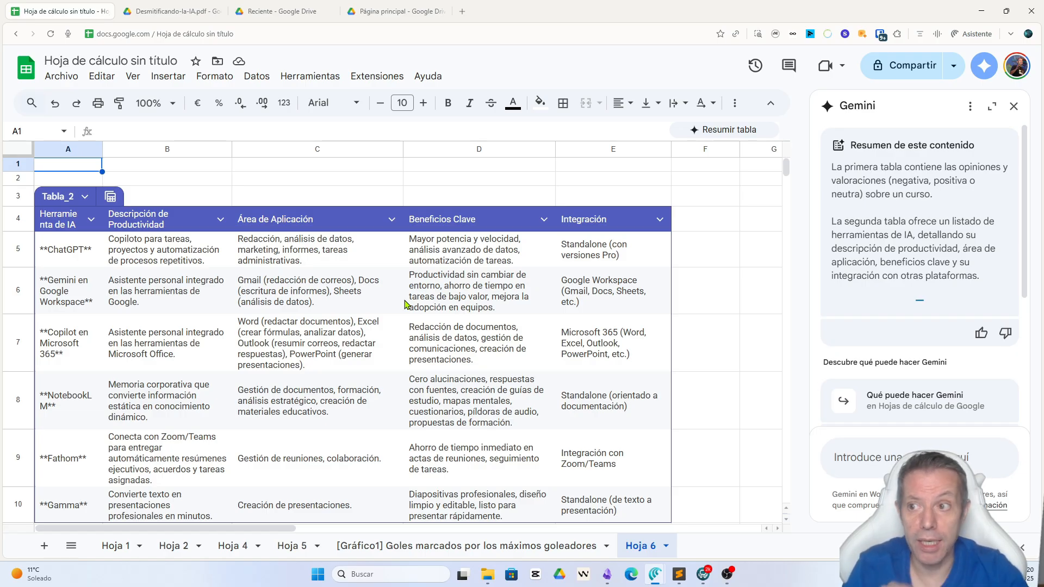
pyautogui.click(986, 69)
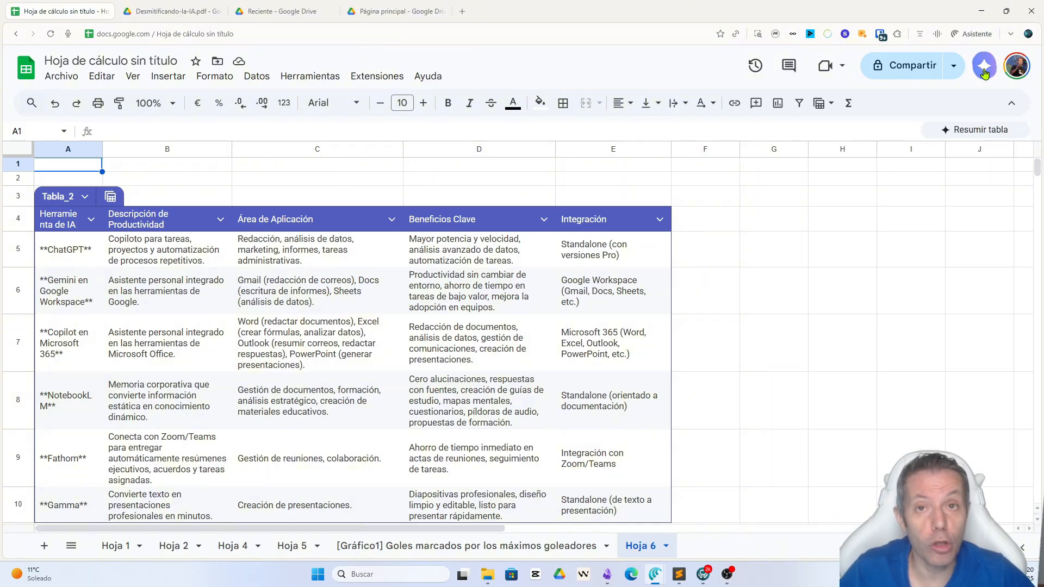